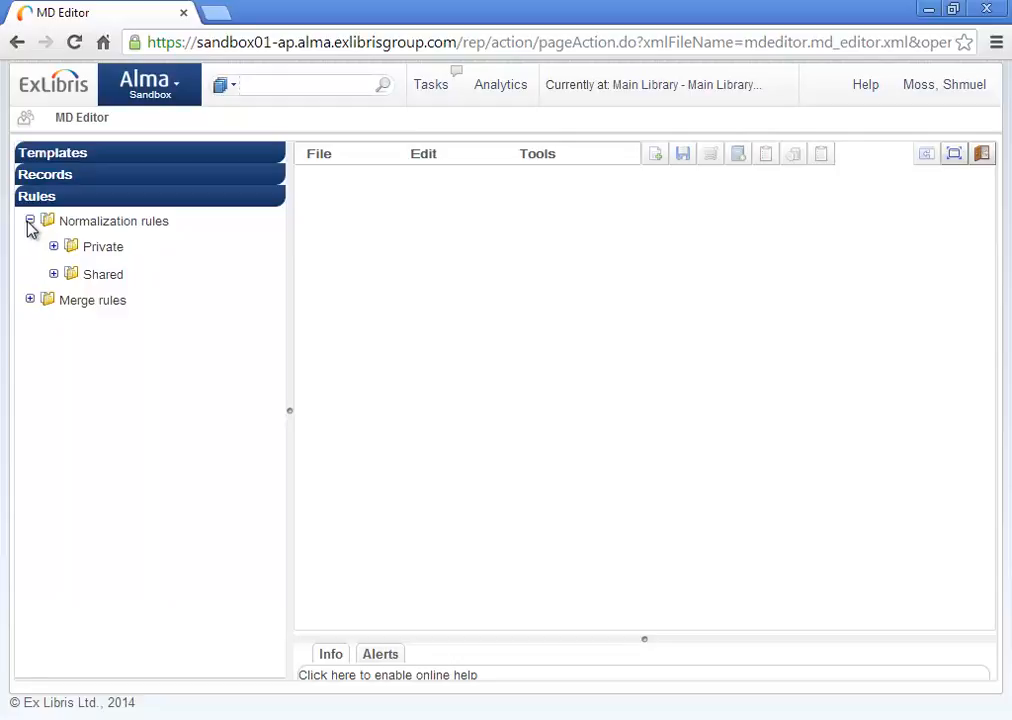
# Expand the private and shared normalization rules and open the shared "Copied from WorldCat" rule for editing
pyautogui.click(54, 247)
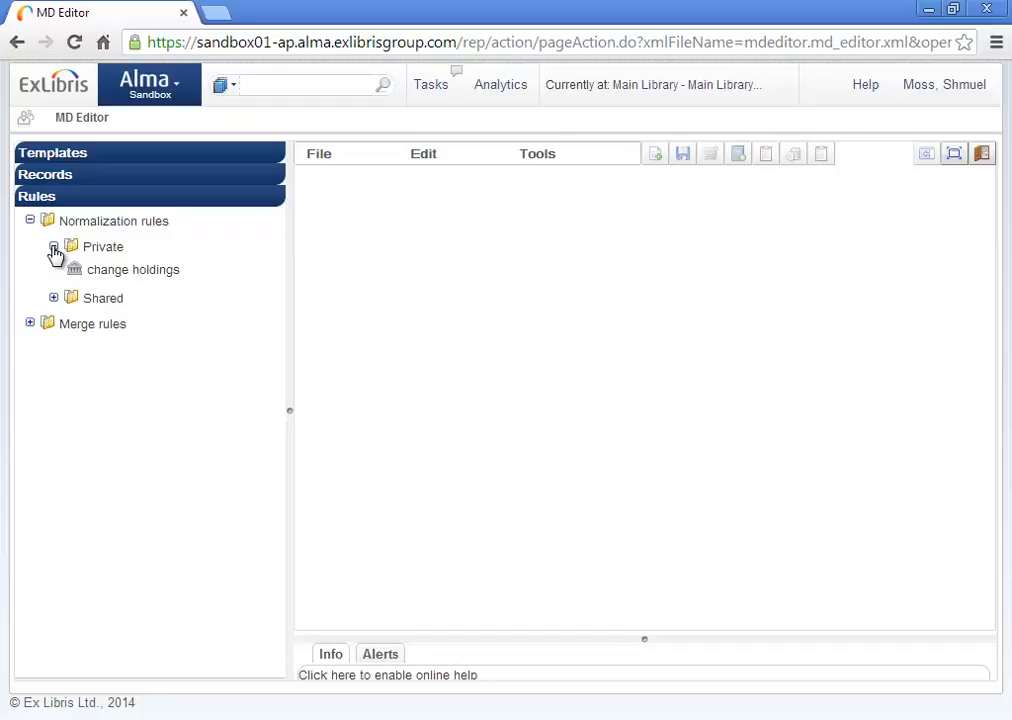
pyautogui.click(54, 300)
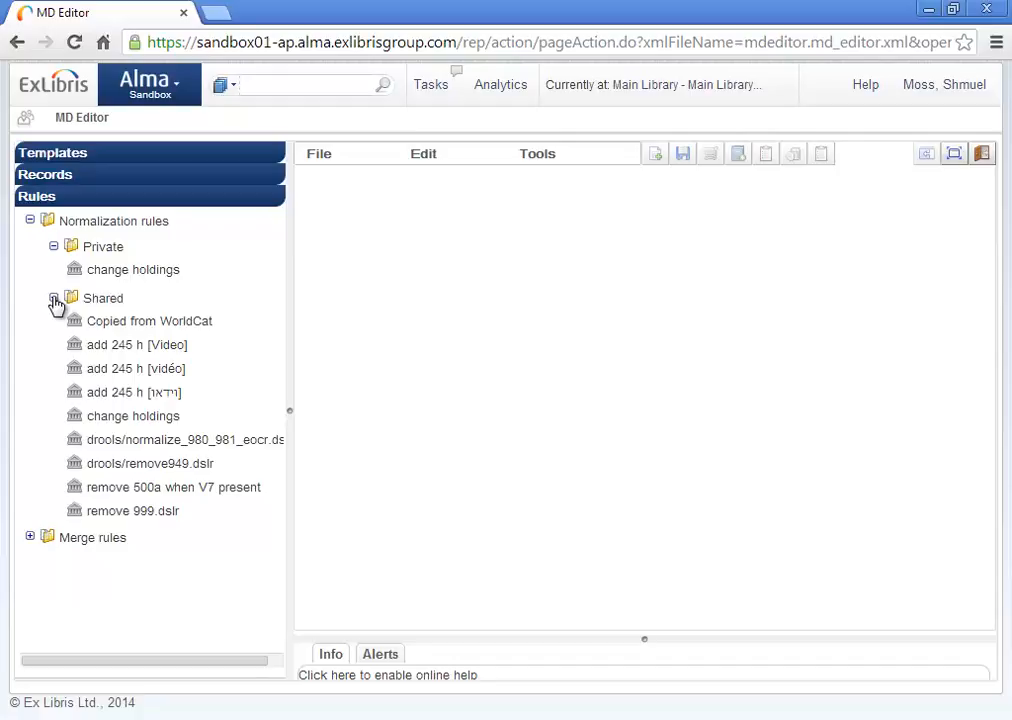
pyautogui.rightClick(110, 328)
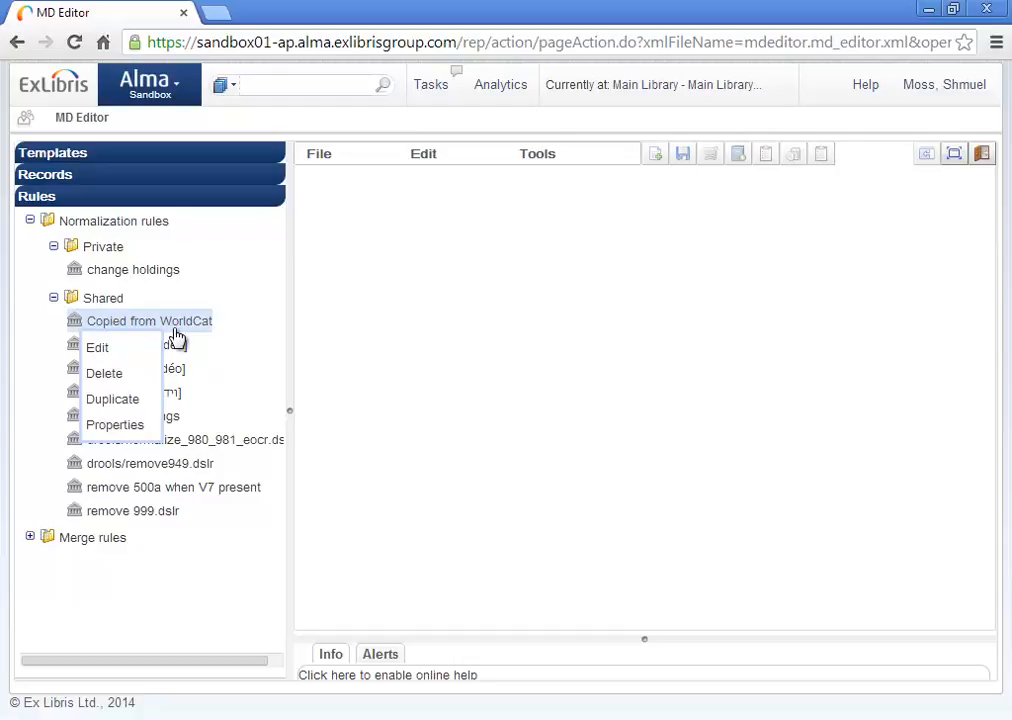
pyautogui.click(102, 352)
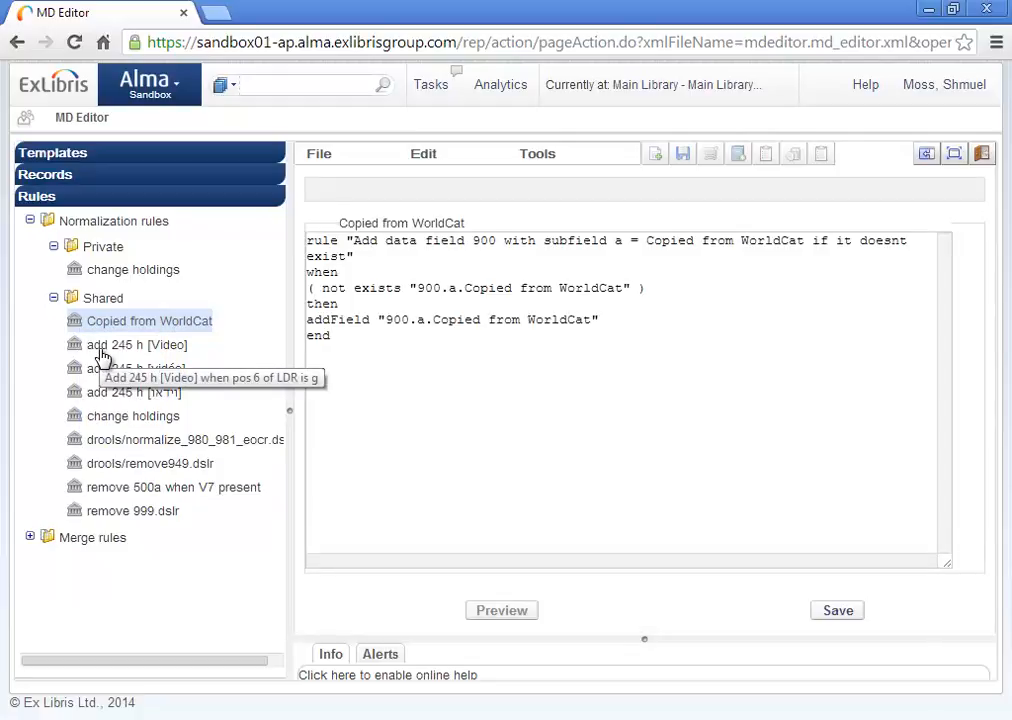
# Review the properties of the shared "Copied from WorldCat" rule and close them without saving
pyautogui.rightClick(106, 328)
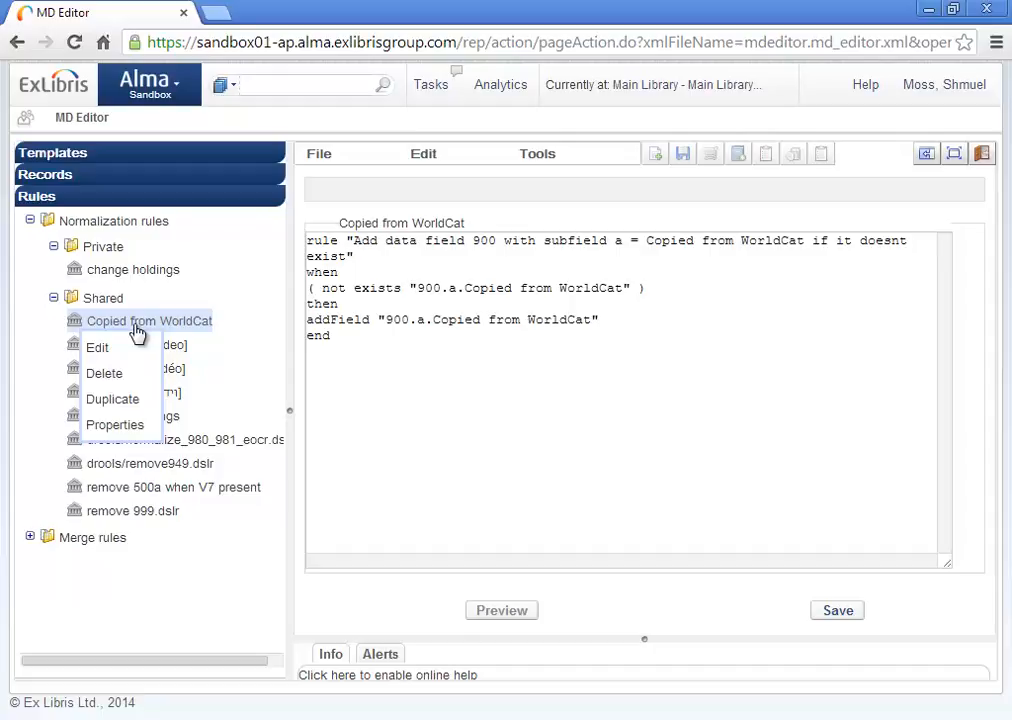
pyautogui.click(133, 428)
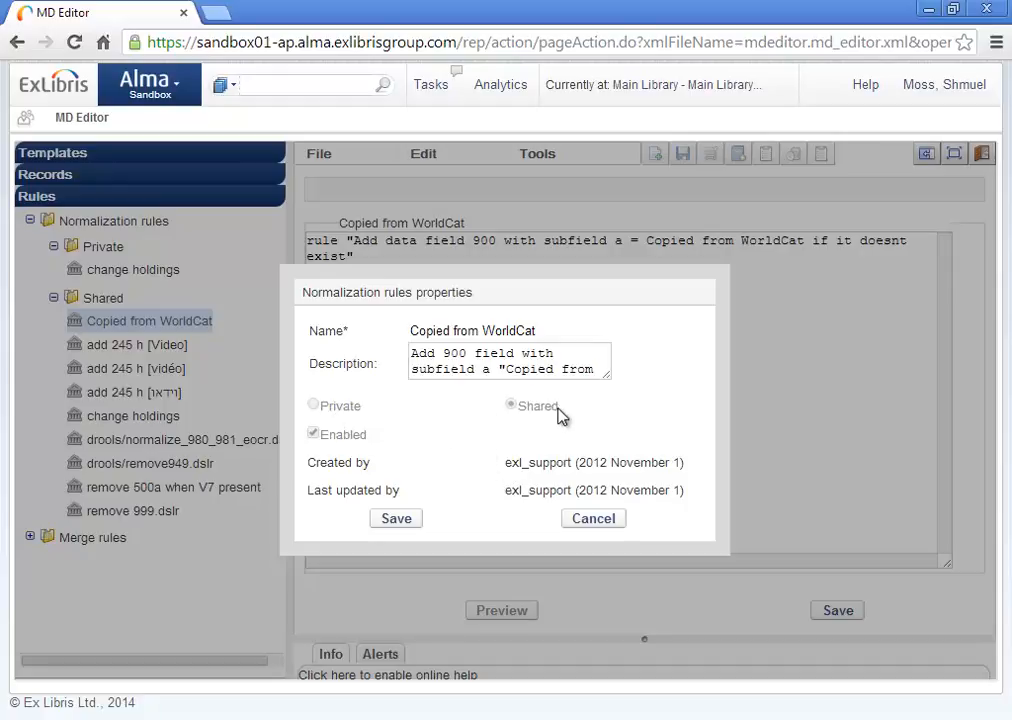
pyautogui.click(585, 522)
# Review the properties of the private "change holdings" rule, trying the Shared option, and close them without saving
pyautogui.rightClick(140, 276)
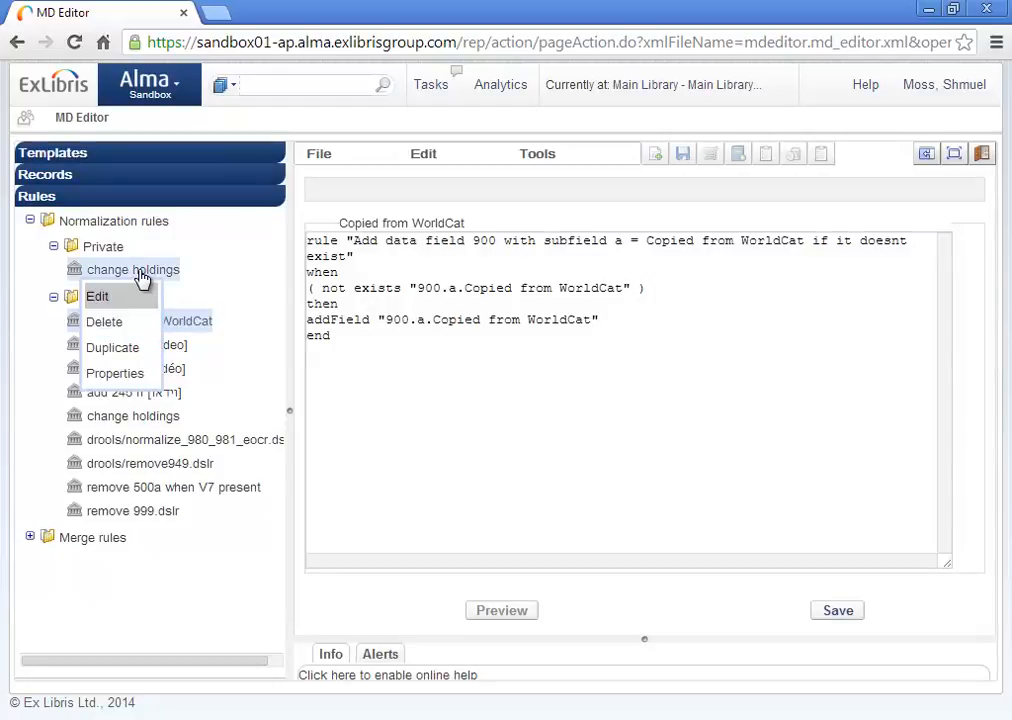
pyautogui.click(115, 376)
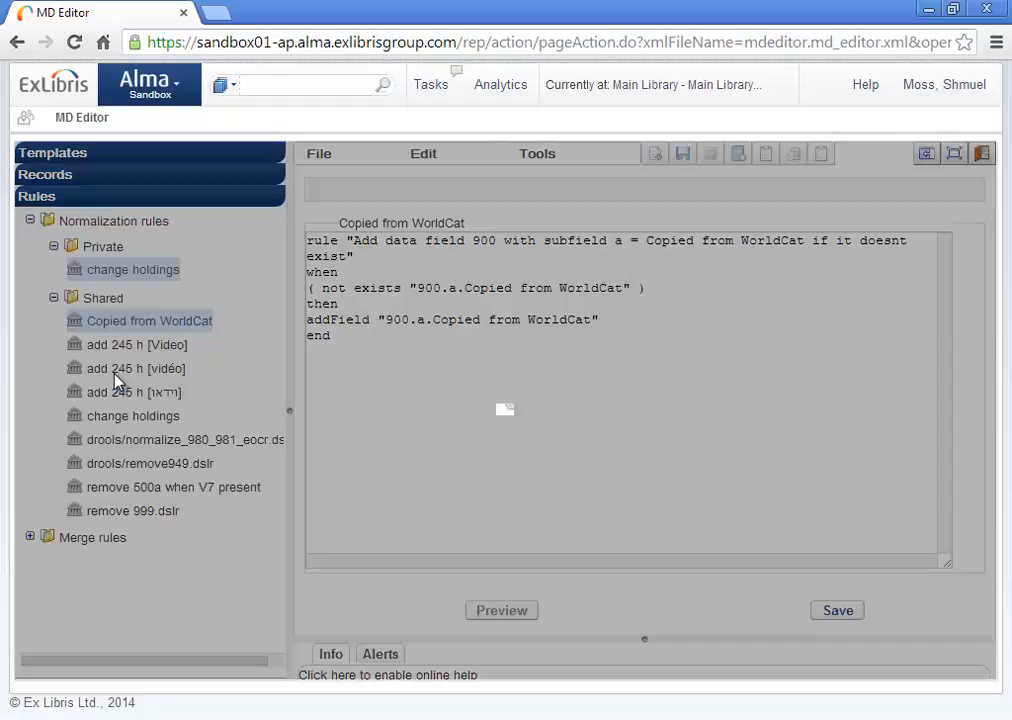
pyautogui.click(511, 405)
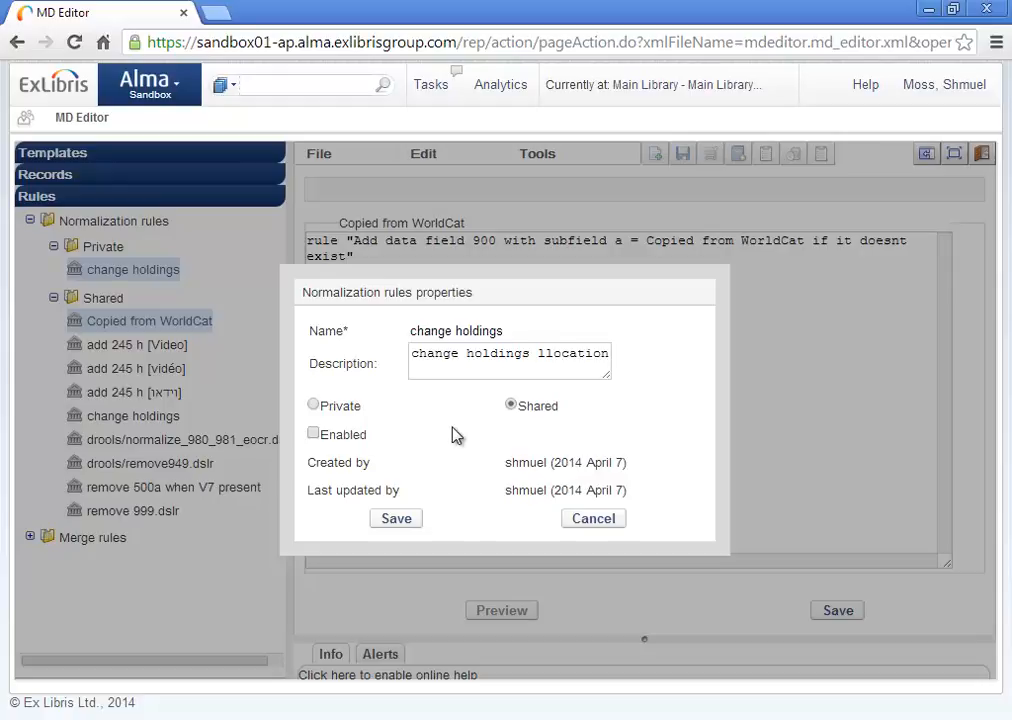
pyautogui.click(593, 519)
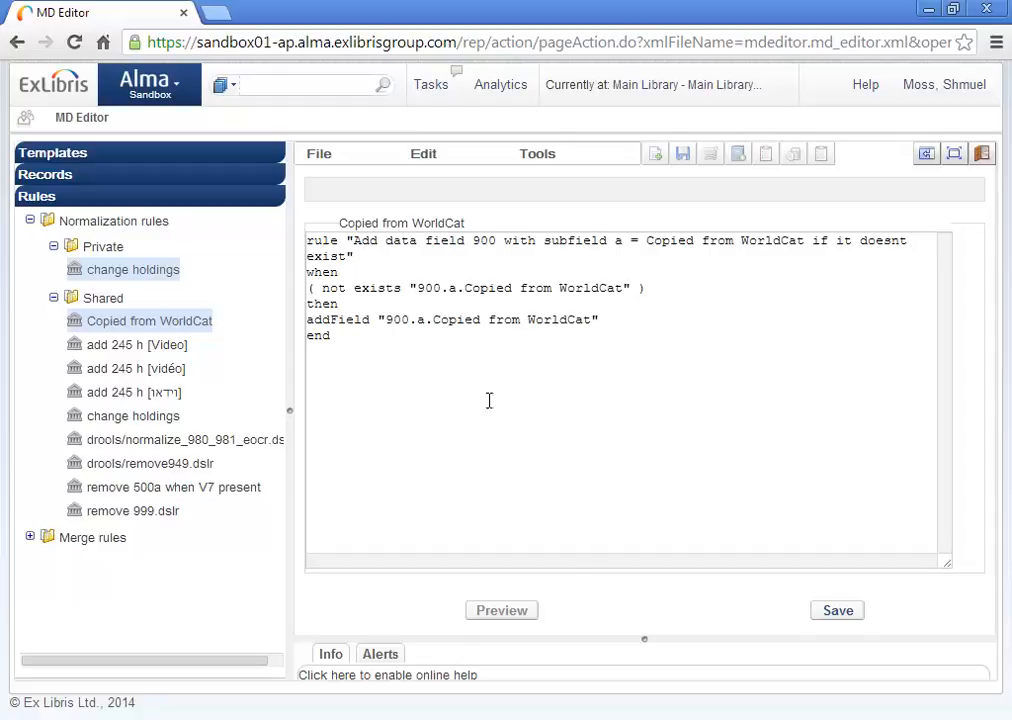
# Look at the properties form for a new normalization rule and close it without saving
pyautogui.click(326, 160)
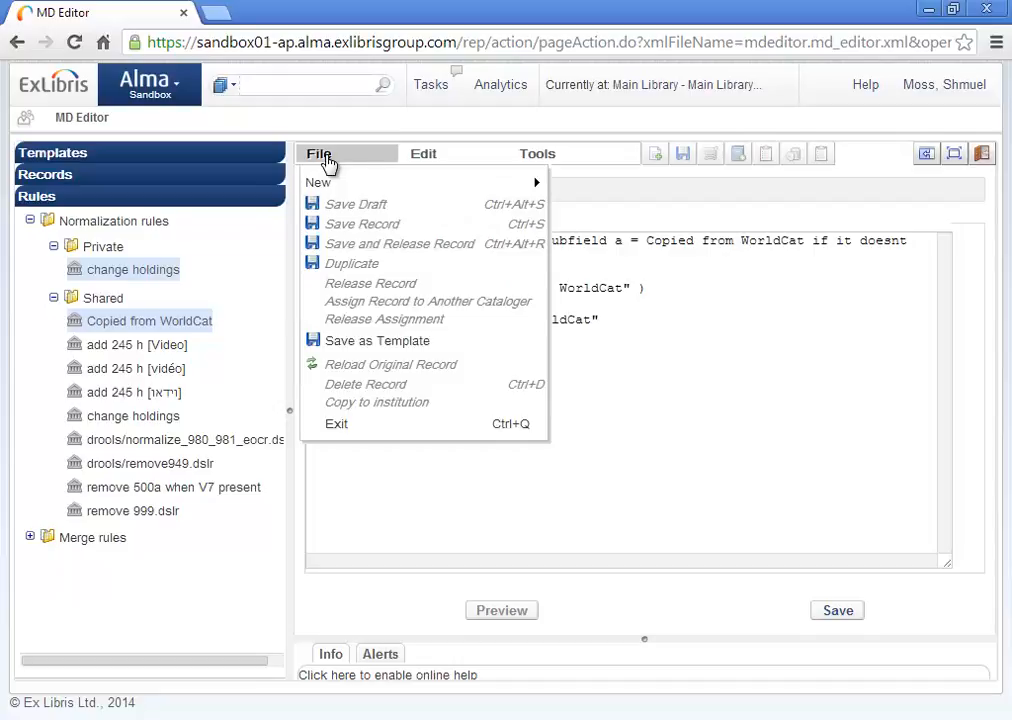
pyautogui.moveTo(328, 189)
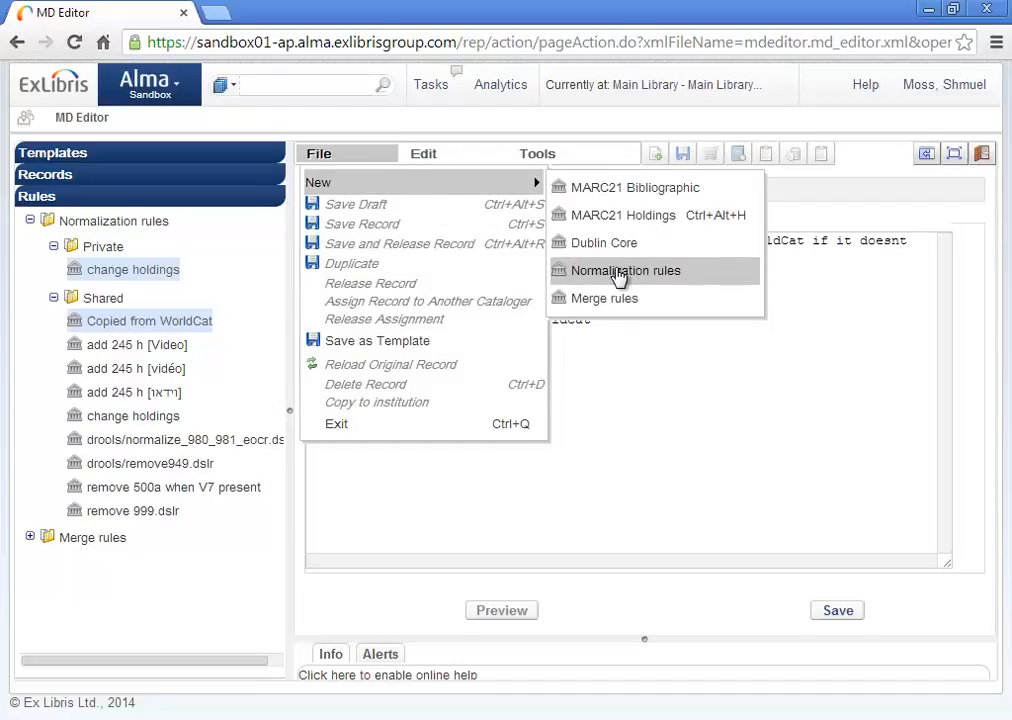
pyautogui.click(617, 274)
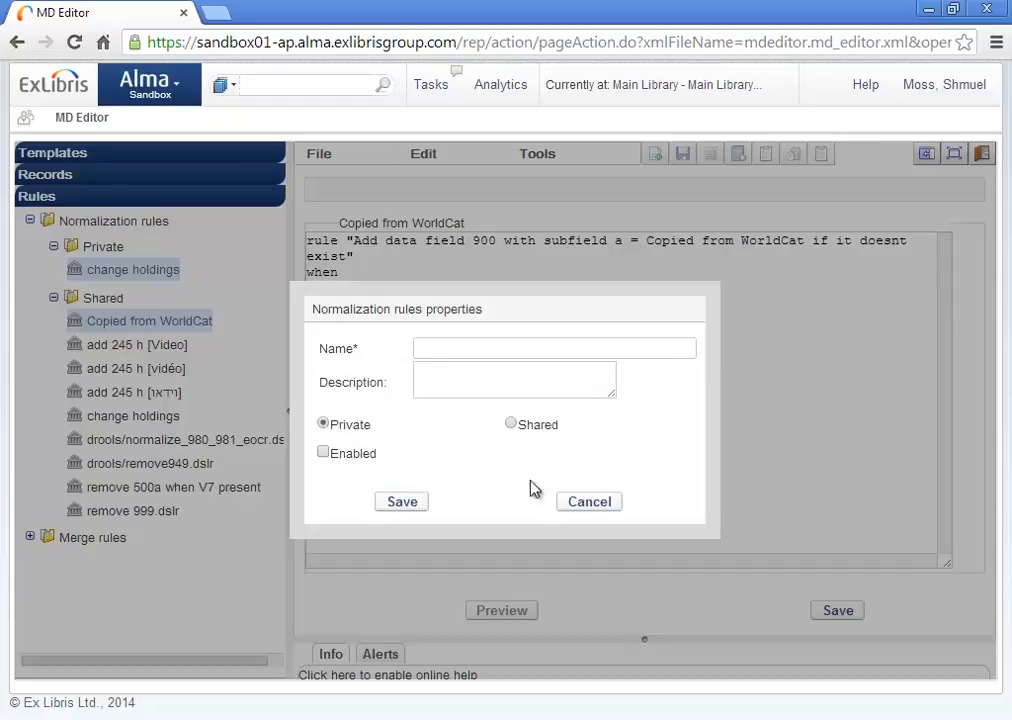
pyautogui.click(588, 504)
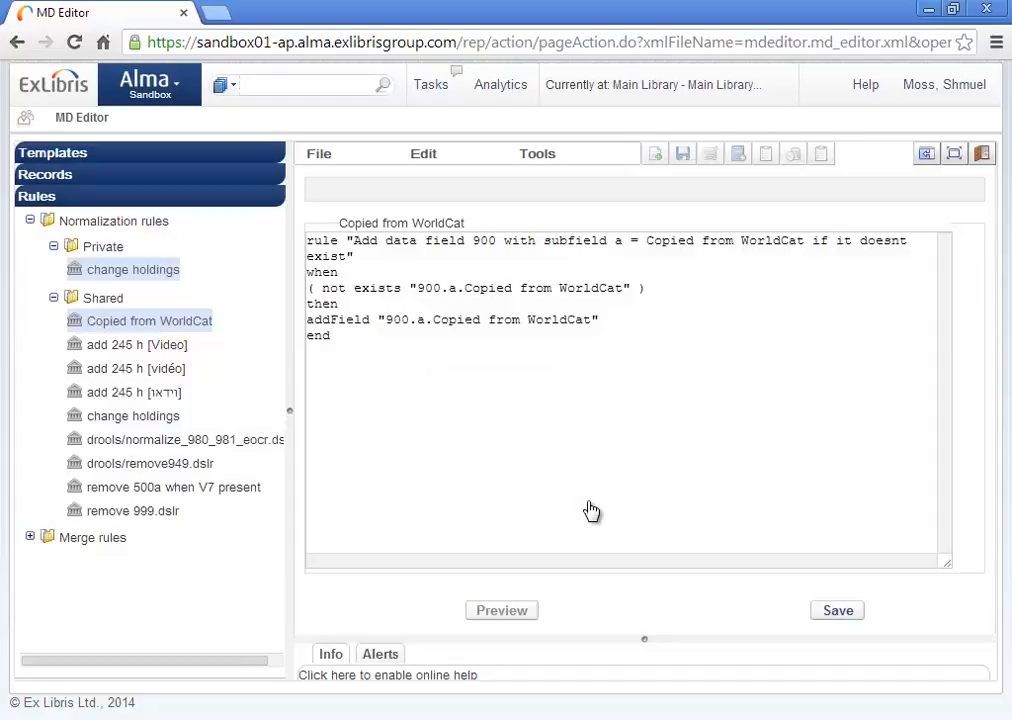
# Reopen the "Copied from WorldCat" rule for editing and add the "change control field tag identifier" snippet below the existing rule text
pyautogui.rightClick(84, 330)
pyautogui.click(100, 348)
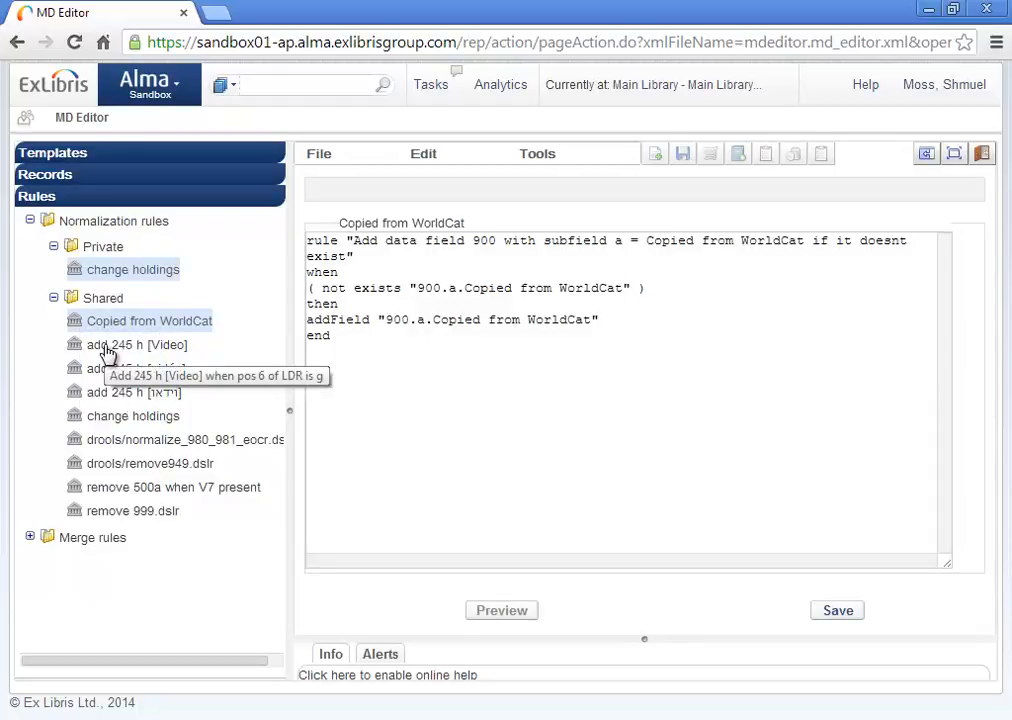
pyautogui.click(365, 375)
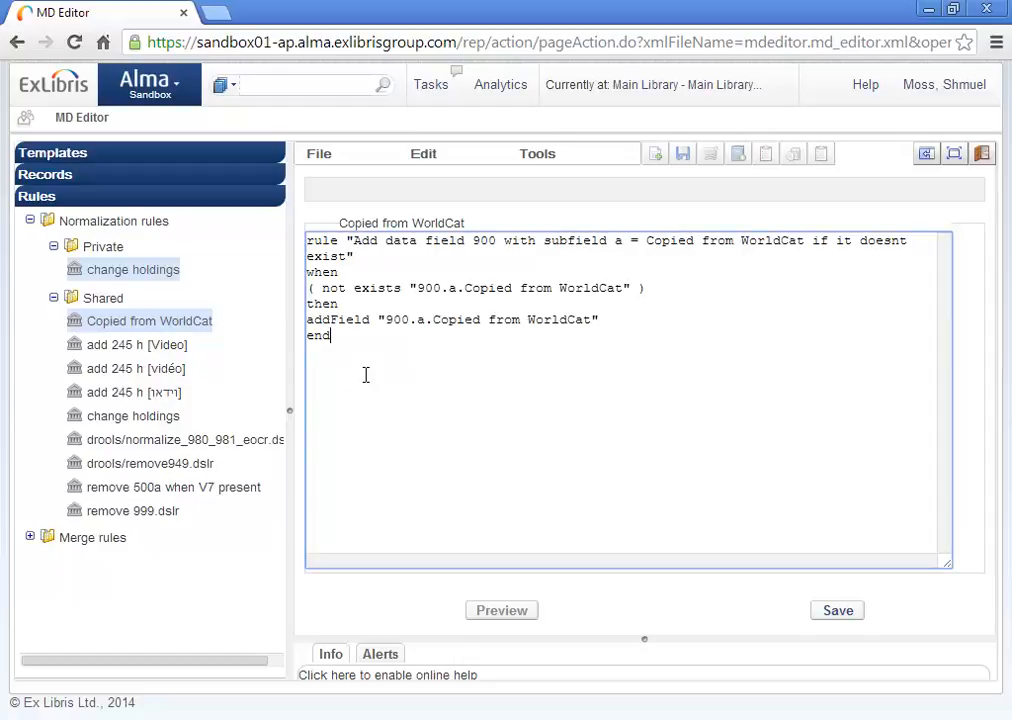
pyautogui.press('Return')
pyautogui.click(427, 160)
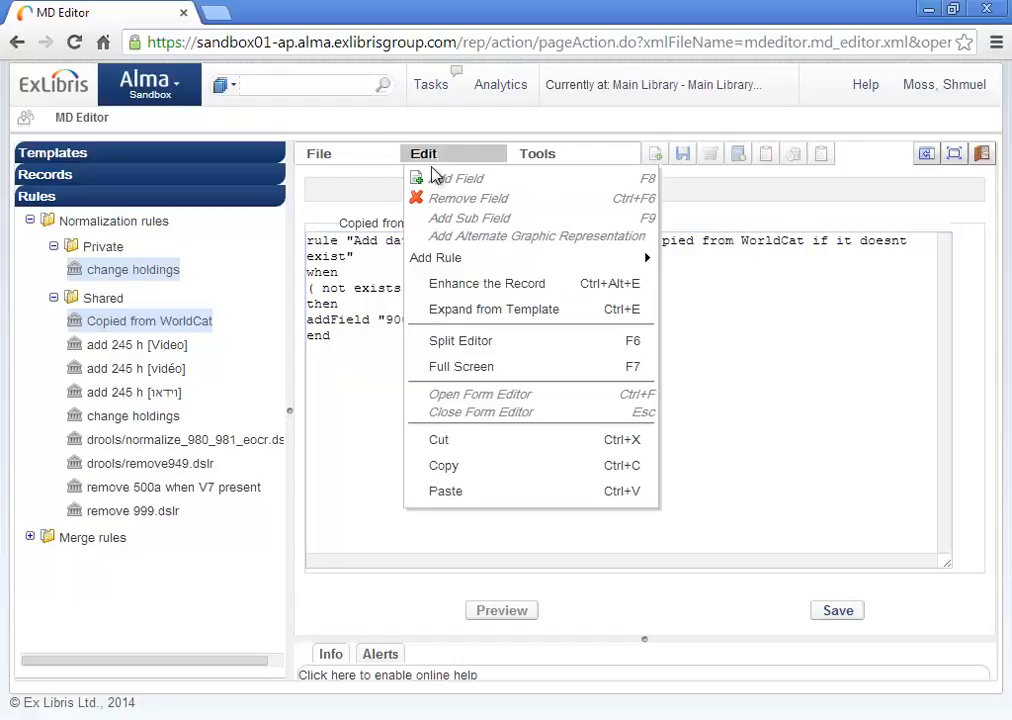
pyautogui.moveTo(495, 260)
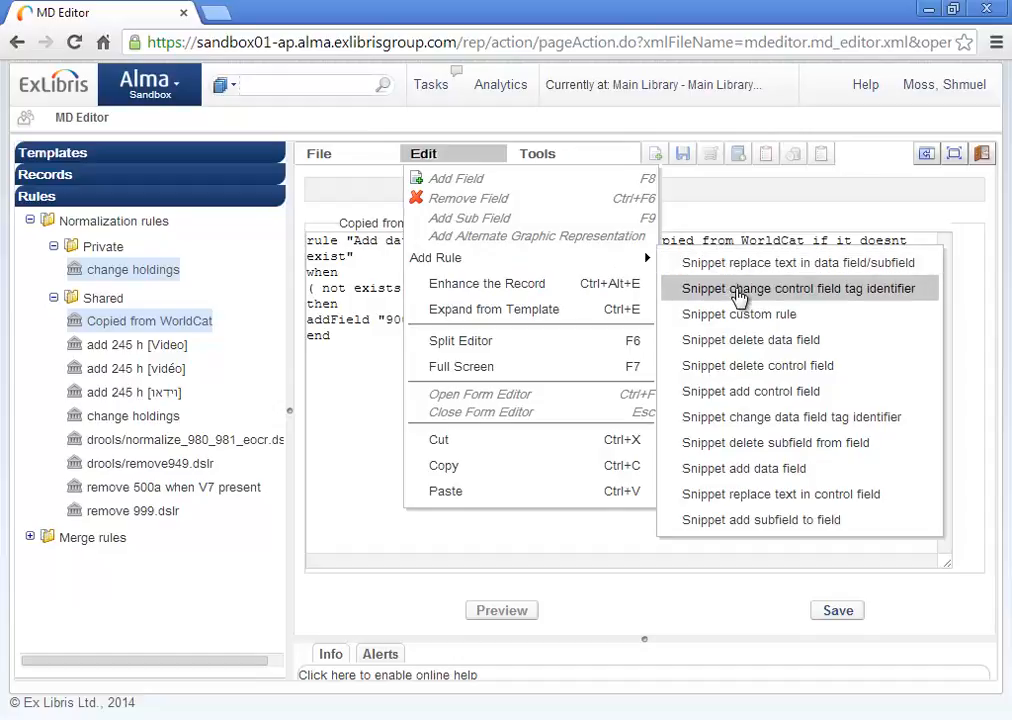
pyautogui.click(737, 291)
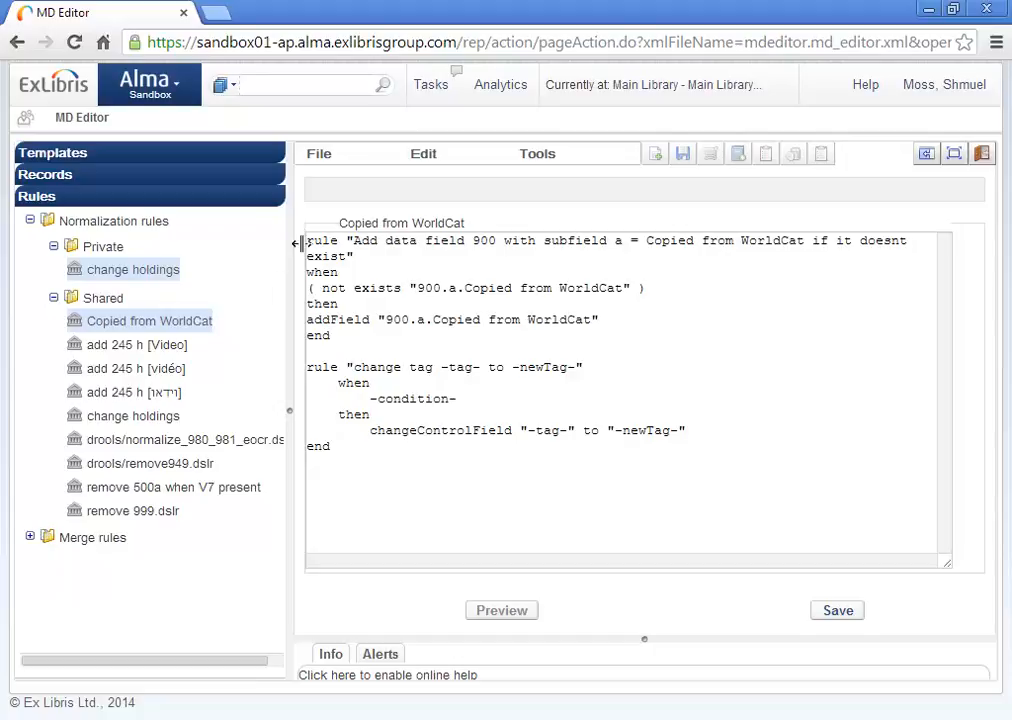
# Examine the "rule" and "end" keywords that enclose the first rule in the "Copied from WorldCat" text
pyautogui.moveTo(304, 241); pyautogui.dragTo(339, 241)
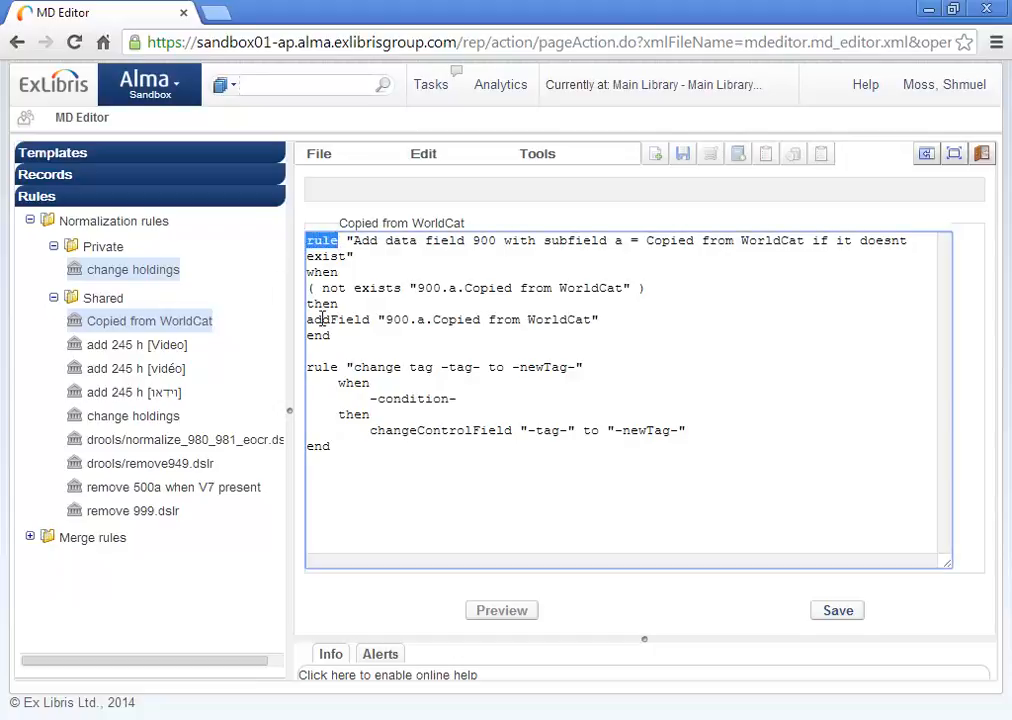
pyautogui.moveTo(307, 336); pyautogui.dragTo(331, 336)
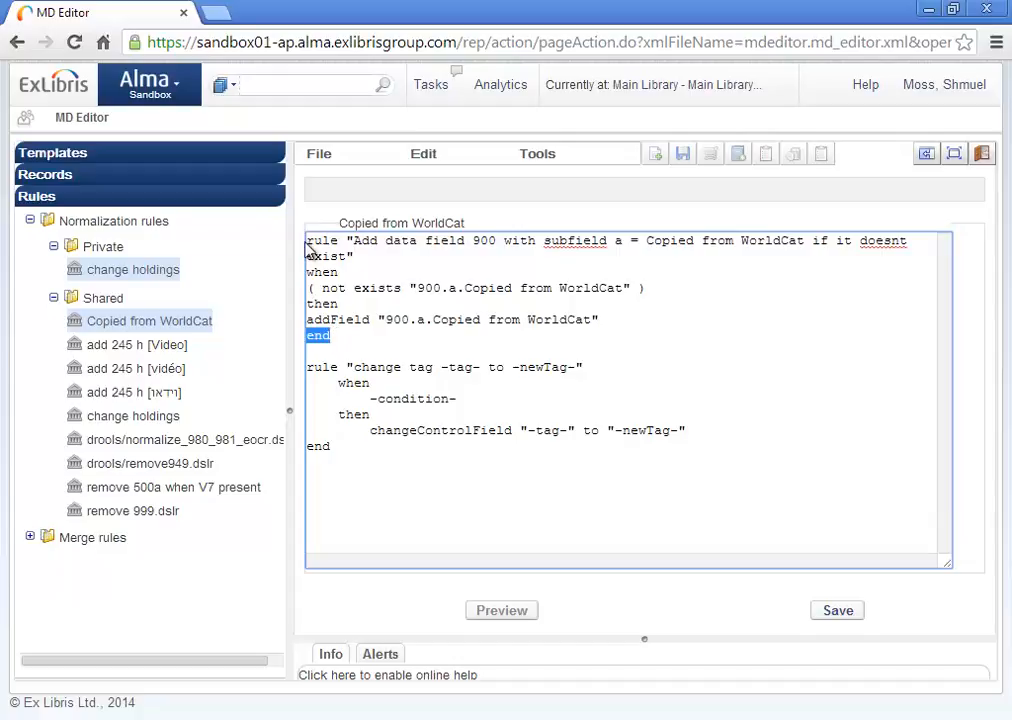
pyautogui.moveTo(307, 241); pyautogui.dragTo(331, 241)
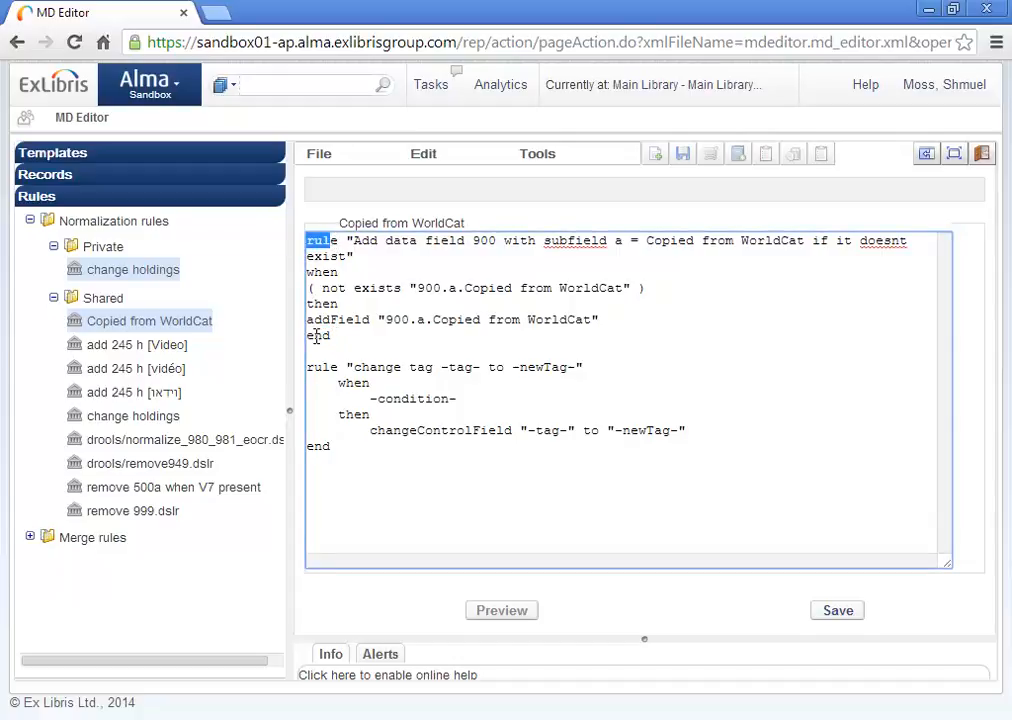
pyautogui.moveTo(307, 336); pyautogui.dragTo(331, 336)
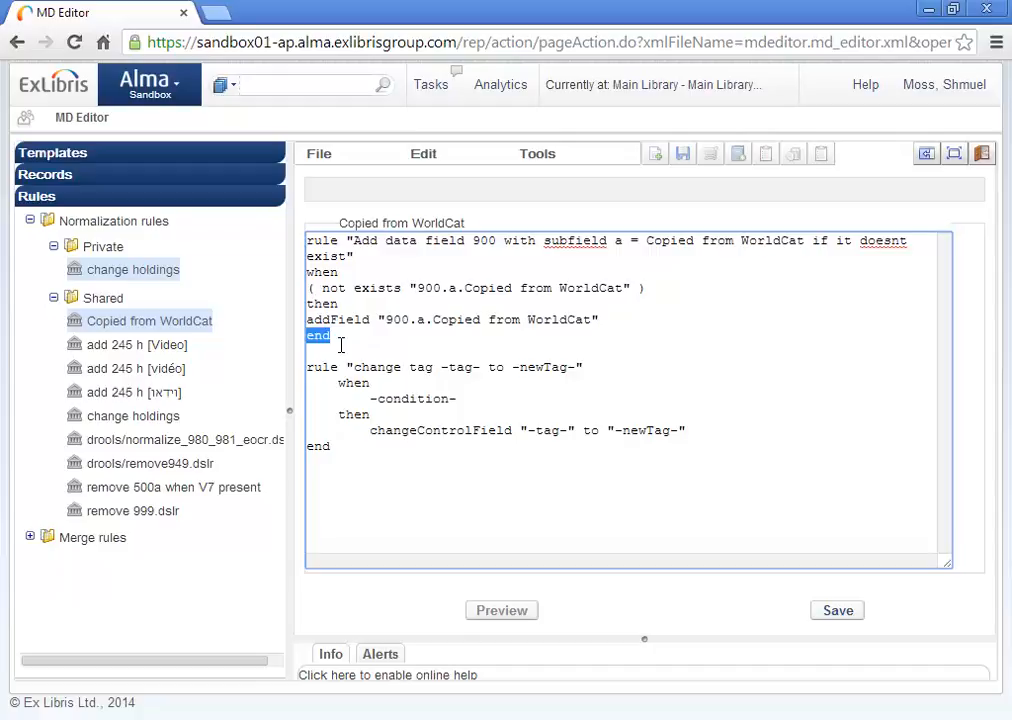
# Open the Harry Potter MARC21 bibliographic record, split the editor and make the empty pane active
pyautogui.click(84, 175)
pyautogui.click(30, 198)
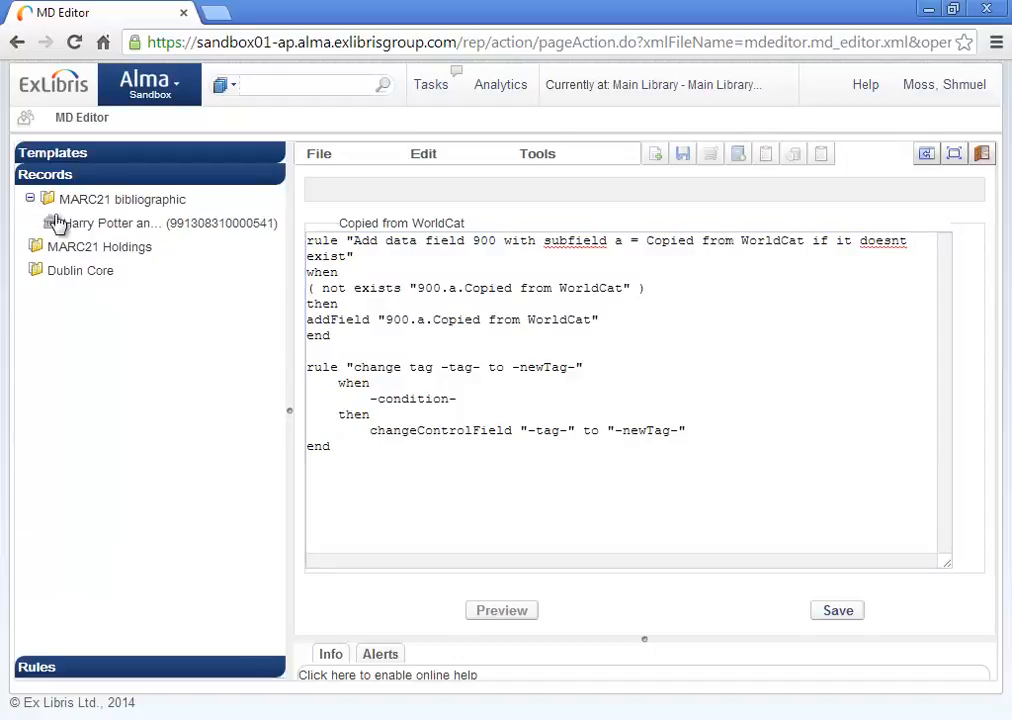
pyautogui.click(86, 226)
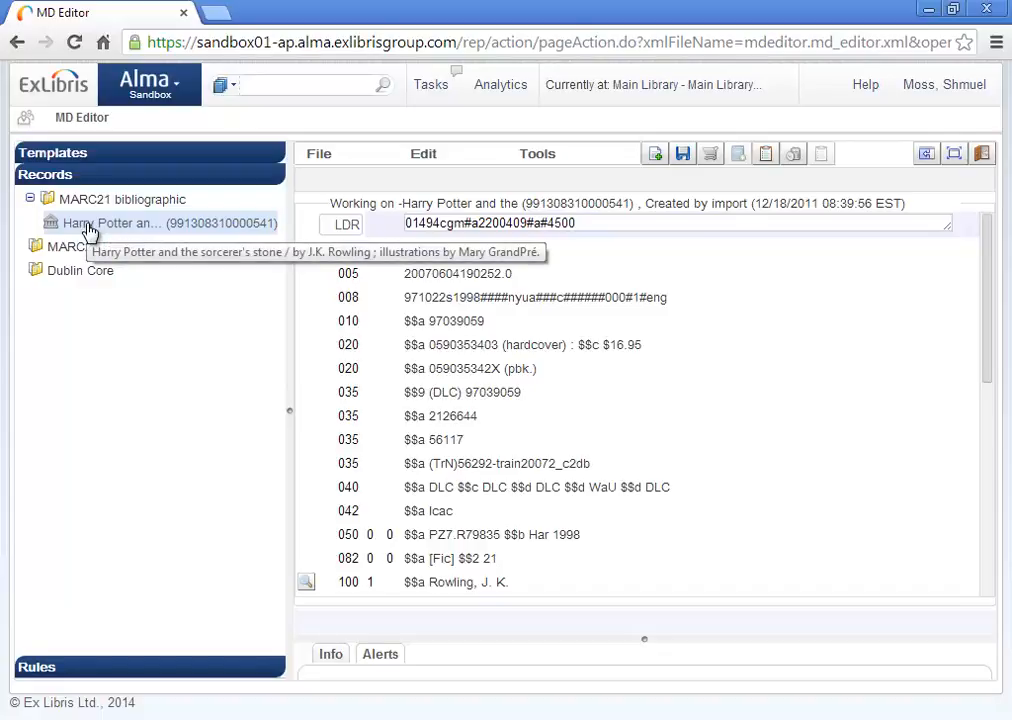
pyautogui.click(926, 155)
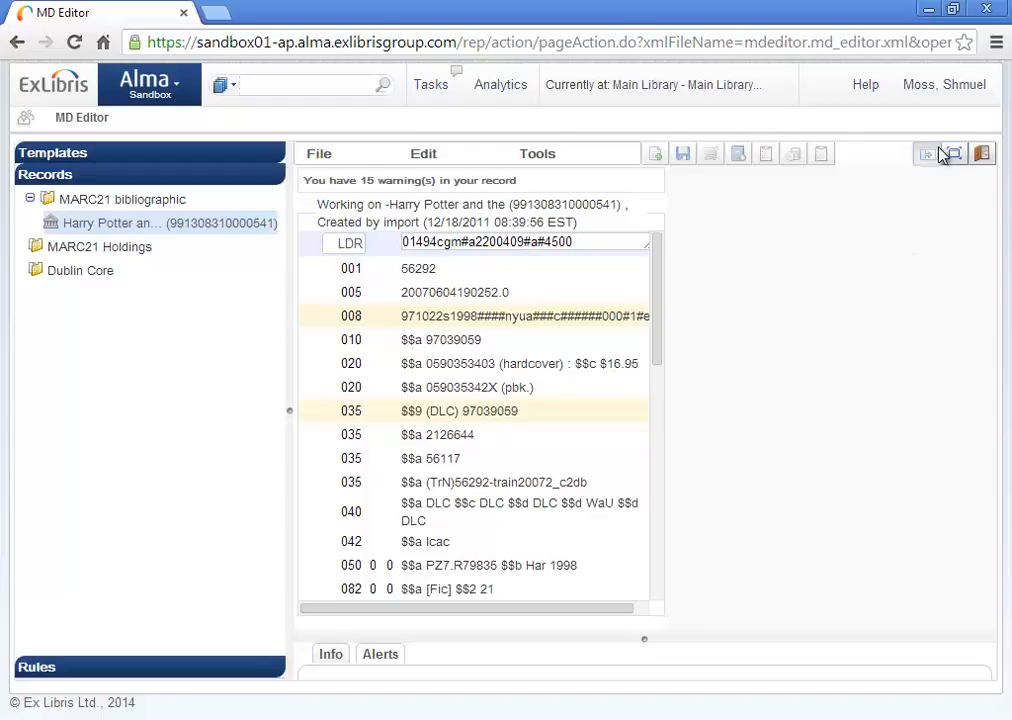
pyautogui.click(840, 317)
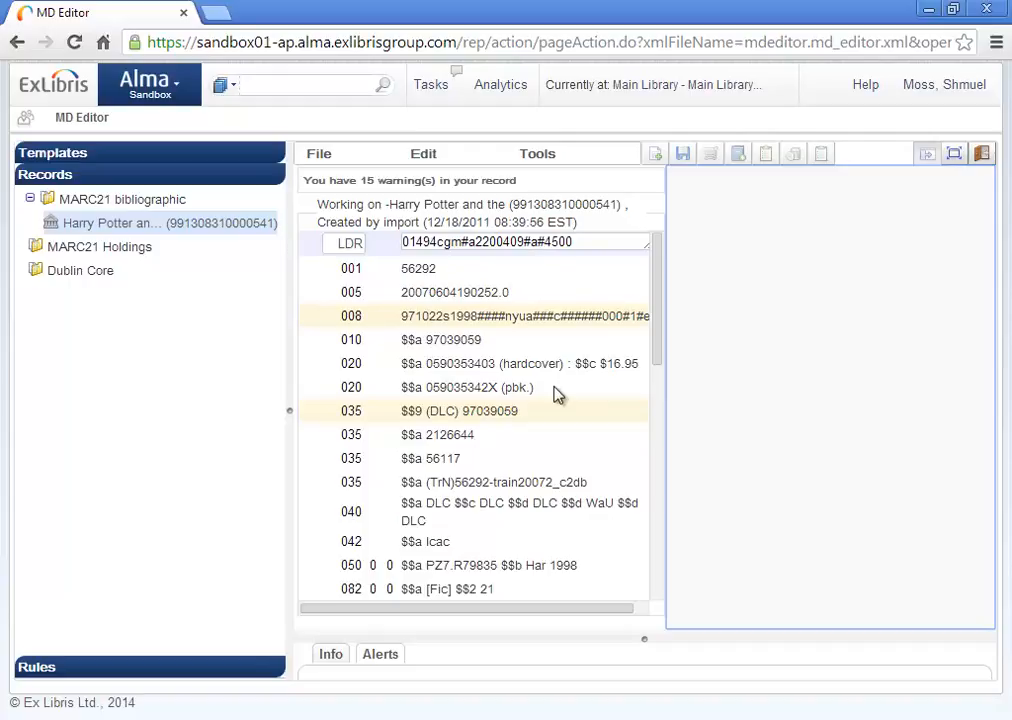
# Open the shared rule "add 245 h [Video]" for editing beside the bibliographic record
pyautogui.click(154, 673)
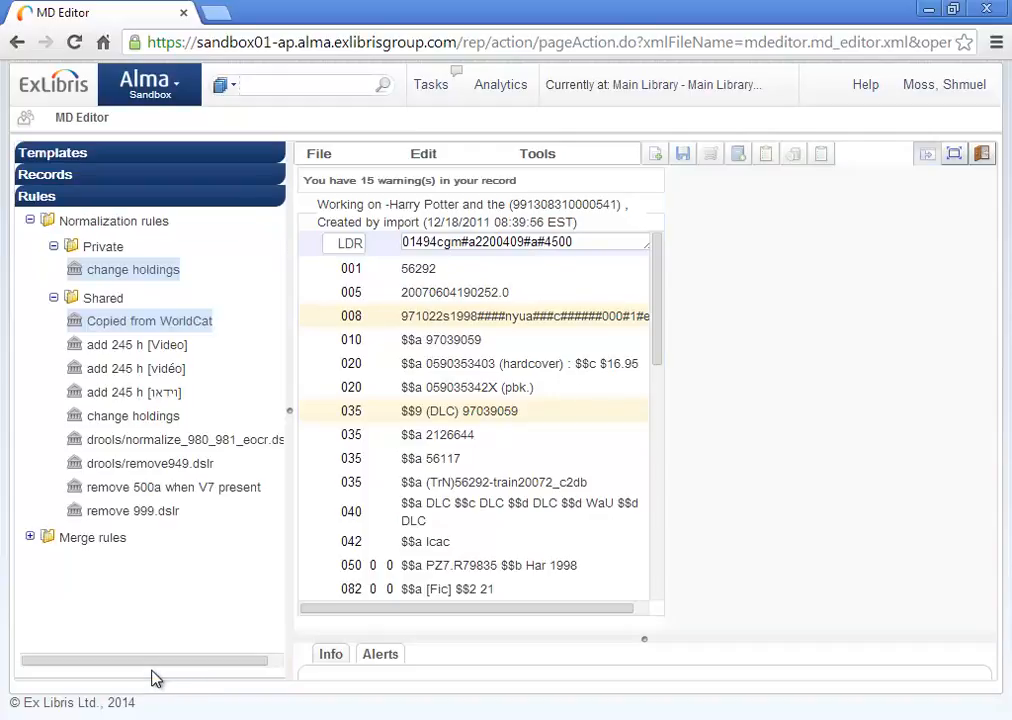
pyautogui.rightClick(97, 352)
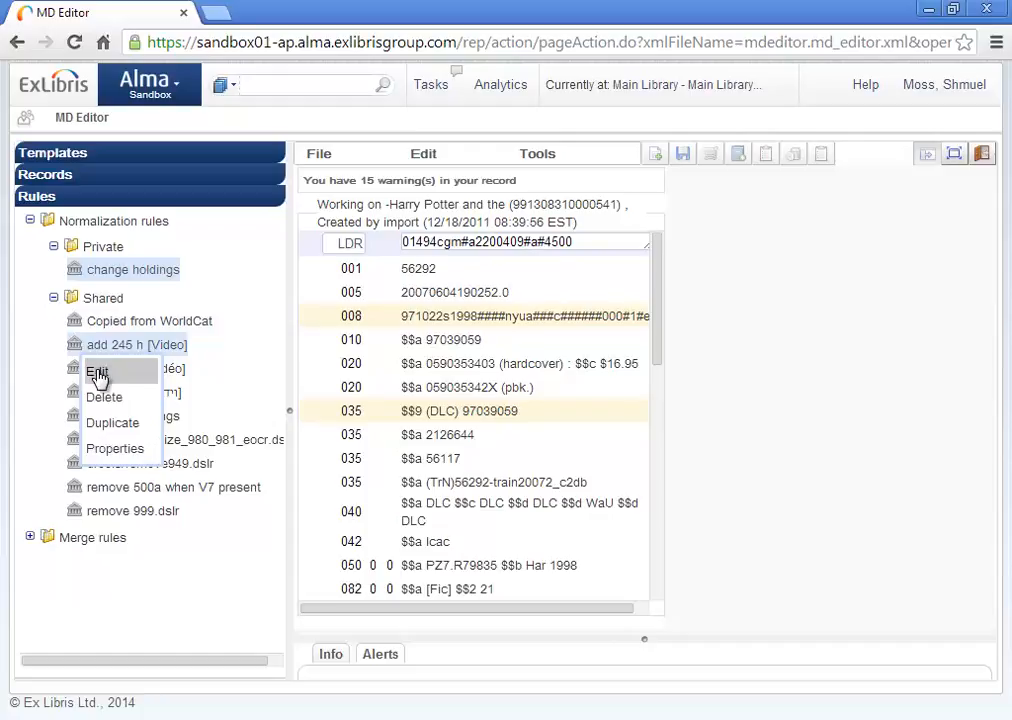
pyautogui.click(97, 373)
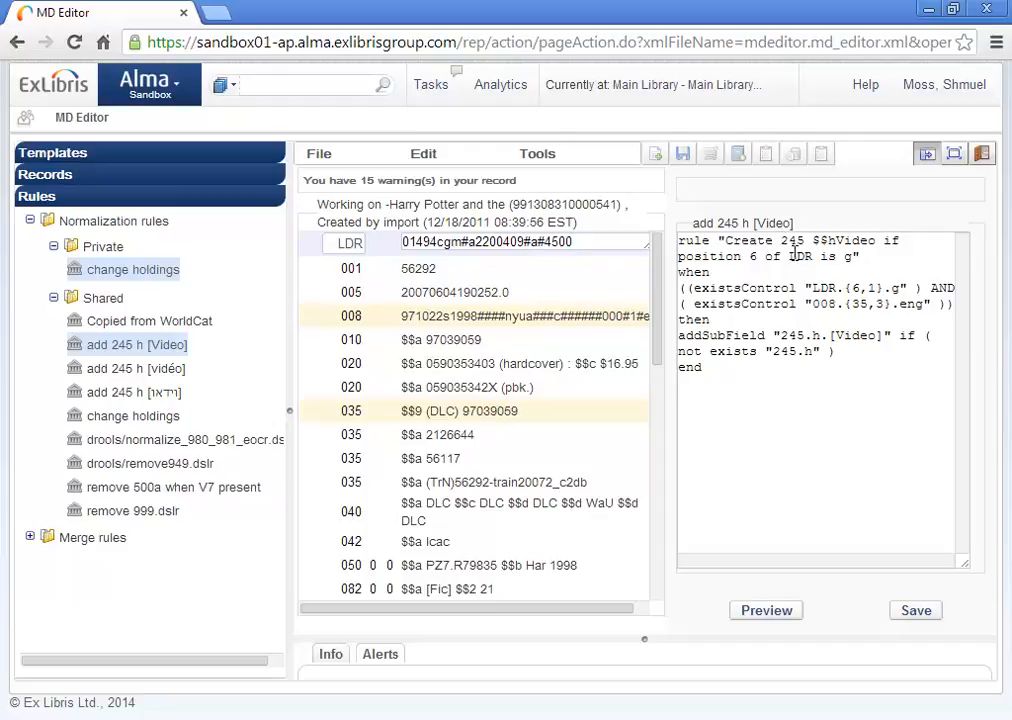
# Examine the "rule" keyword and the quoted rule title in the first line of the "add 245 h [Video]" rule
pyautogui.moveTo(679, 241); pyautogui.dragTo(712, 241)
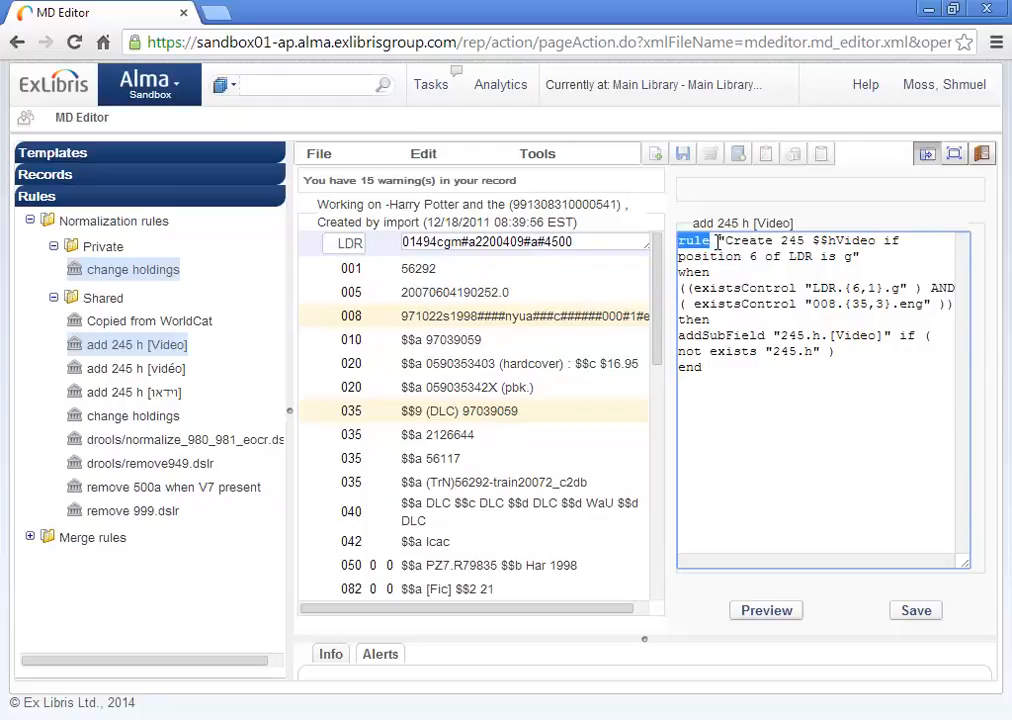
pyautogui.moveTo(726, 242); pyautogui.dragTo(853, 259)
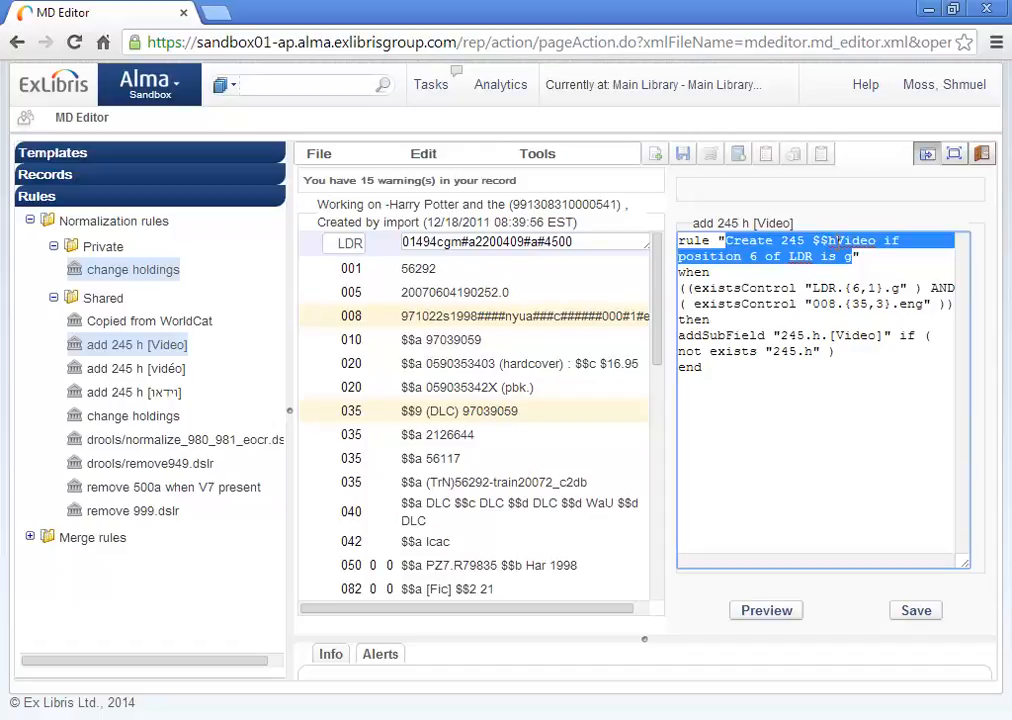
pyautogui.click(838, 241)
pyautogui.moveTo(838, 241); pyautogui.dragTo(875, 242)
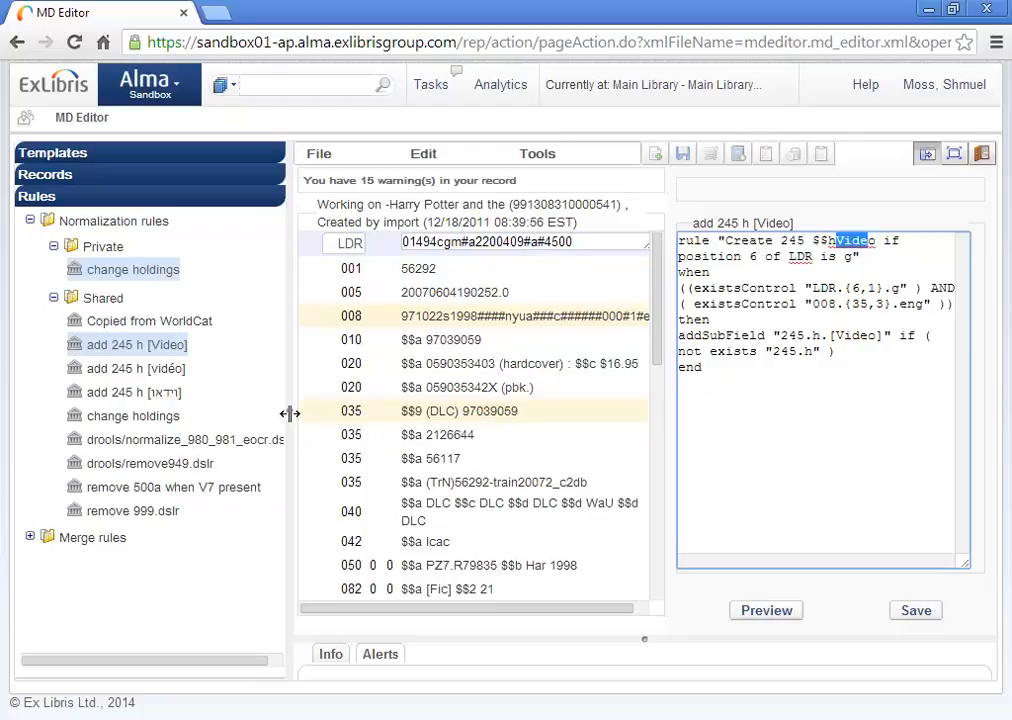
# Examine the rule's "when" conditions, covering LDR position 6 with "g" and 008 position 35 with "eng"
pyautogui.moveTo(289, 413); pyautogui.dragTo(66, 418)
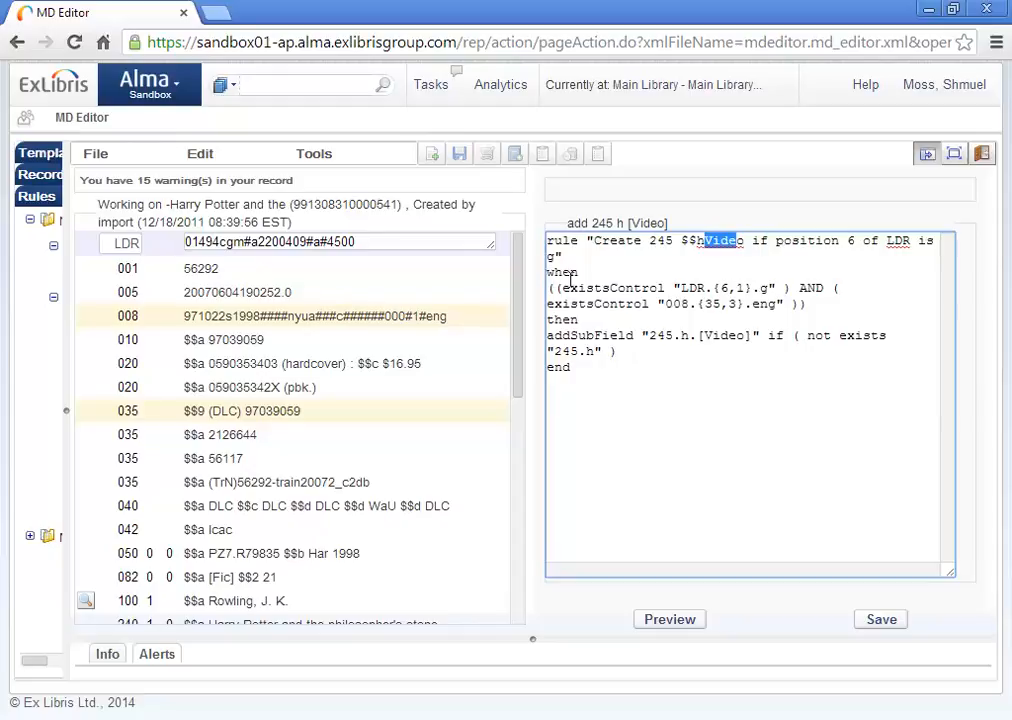
pyautogui.moveTo(610, 287); pyautogui.dragTo(706, 288)
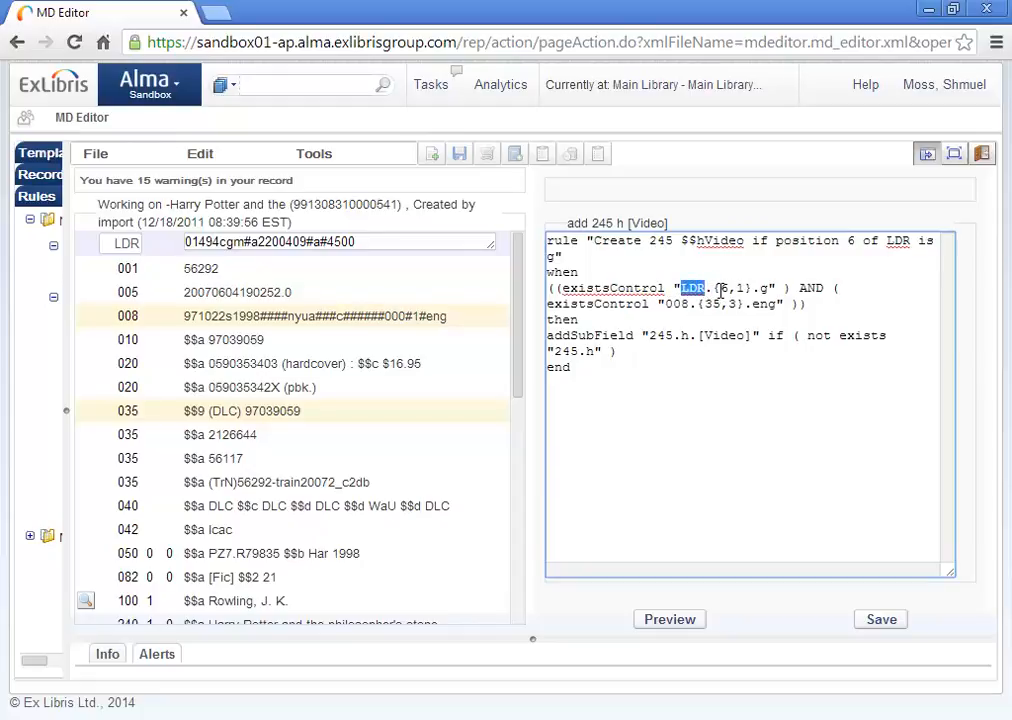
pyautogui.doubleClick(724, 288)
pyautogui.doubleClick(740, 288)
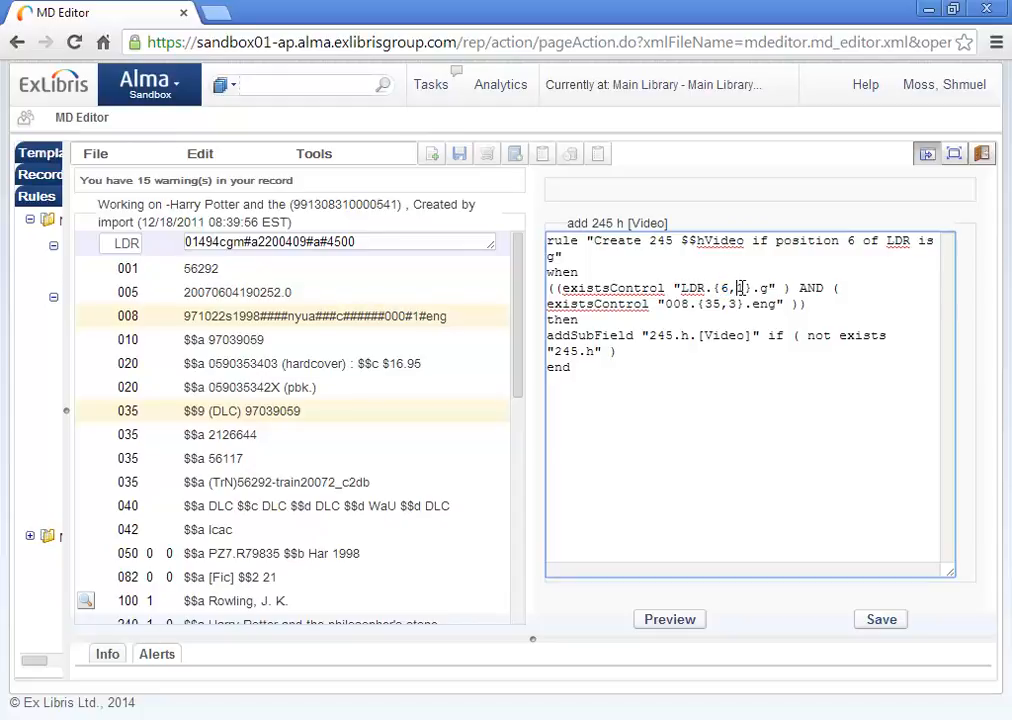
pyautogui.doubleClick(725, 288)
pyautogui.doubleClick(765, 288)
pyautogui.moveTo(665, 304); pyautogui.dragTo(740, 304)
pyautogui.moveTo(751, 305); pyautogui.dragTo(772, 312)
# Examine the rule's addSubField action for 245 h [Video] and its "not exists" condition
pyautogui.click(548, 339)
pyautogui.moveTo(548, 339); pyautogui.dragTo(635, 339)
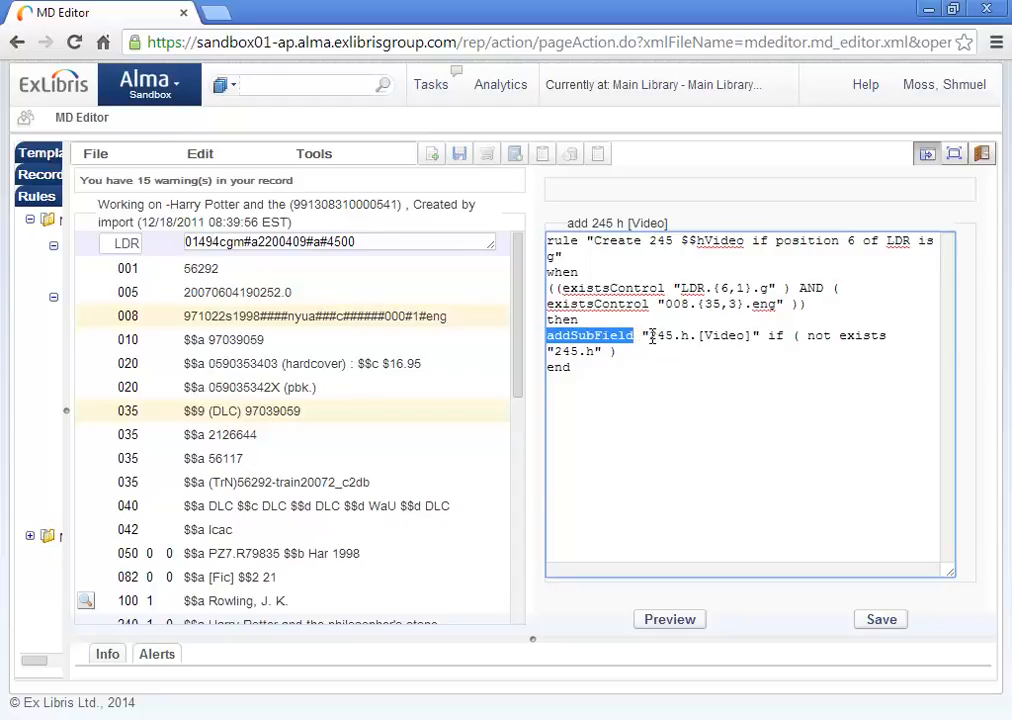
pyautogui.moveTo(698, 335); pyautogui.dragTo(752, 343)
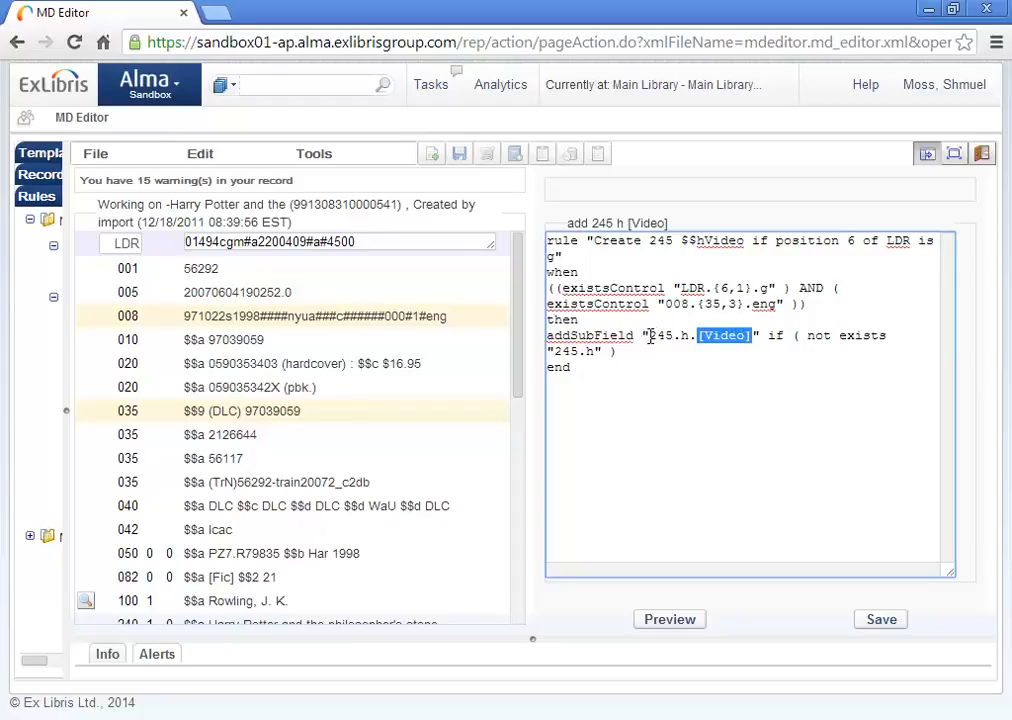
pyautogui.moveTo(651, 338); pyautogui.dragTo(688, 341)
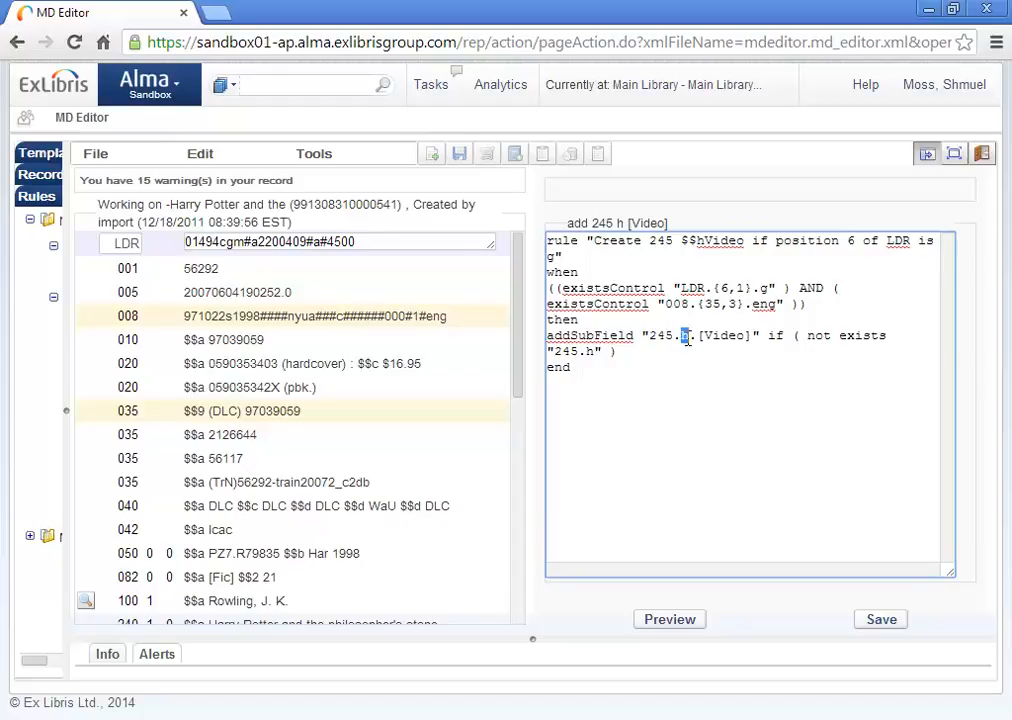
pyautogui.click(771, 335)
pyautogui.moveTo(768, 335); pyautogui.dragTo(772, 348)
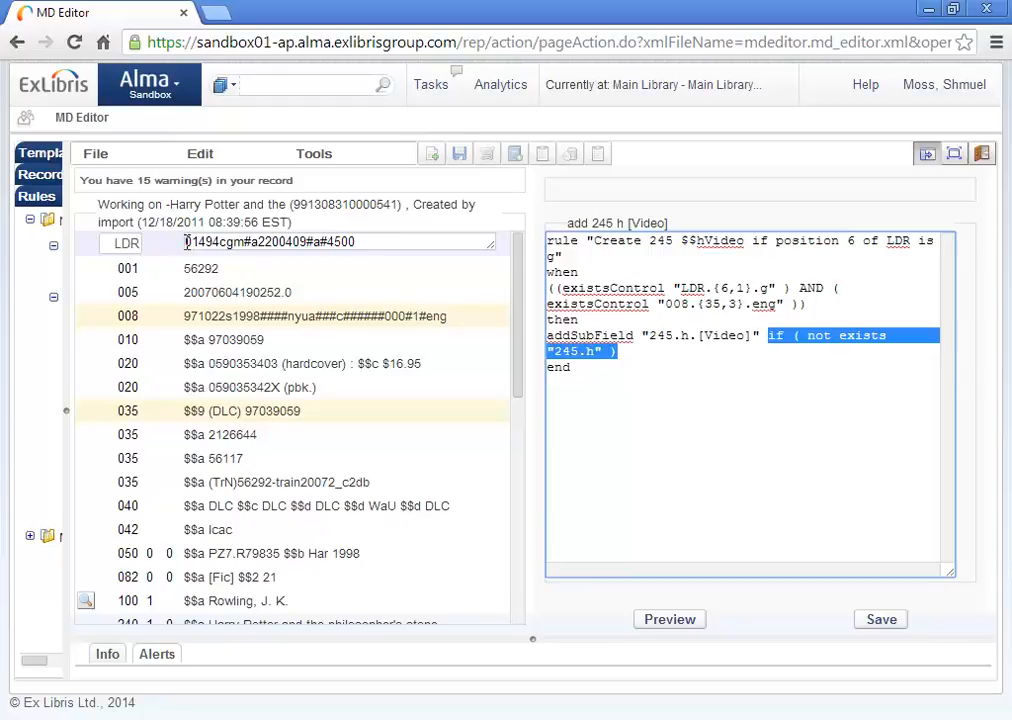
# Check the record's LDR, 008 and 245 fields against the conditions of the rule
pyautogui.click(229, 242)
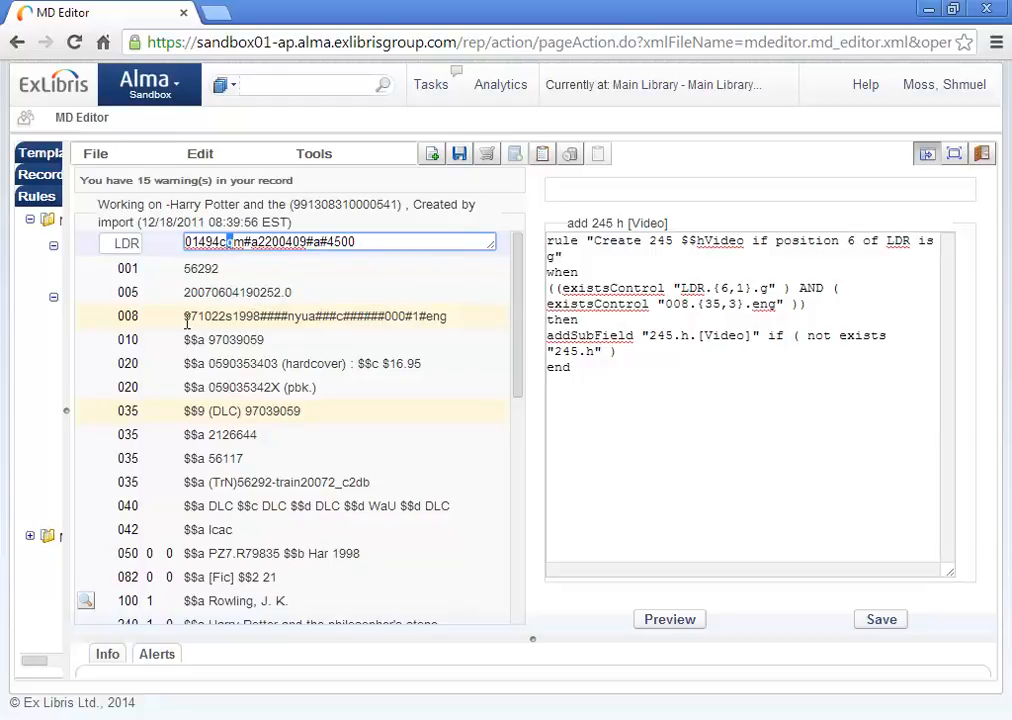
pyautogui.click(429, 314)
pyautogui.moveTo(428, 316); pyautogui.dragTo(448, 316)
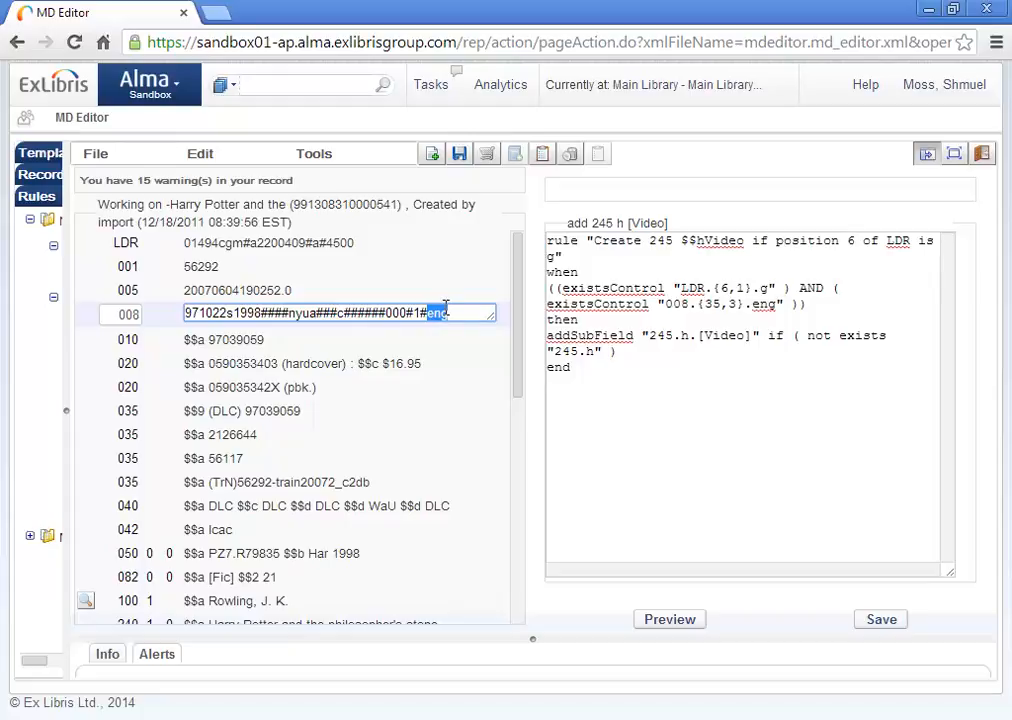
pyautogui.scroll(-2, 434, 407)
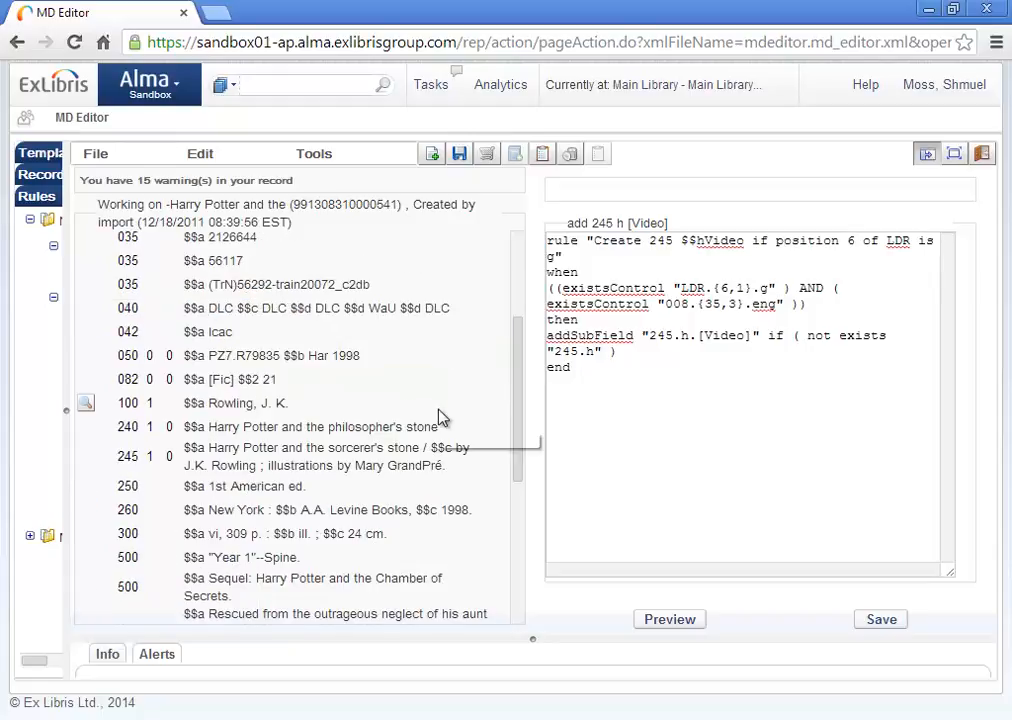
pyautogui.click(217, 447)
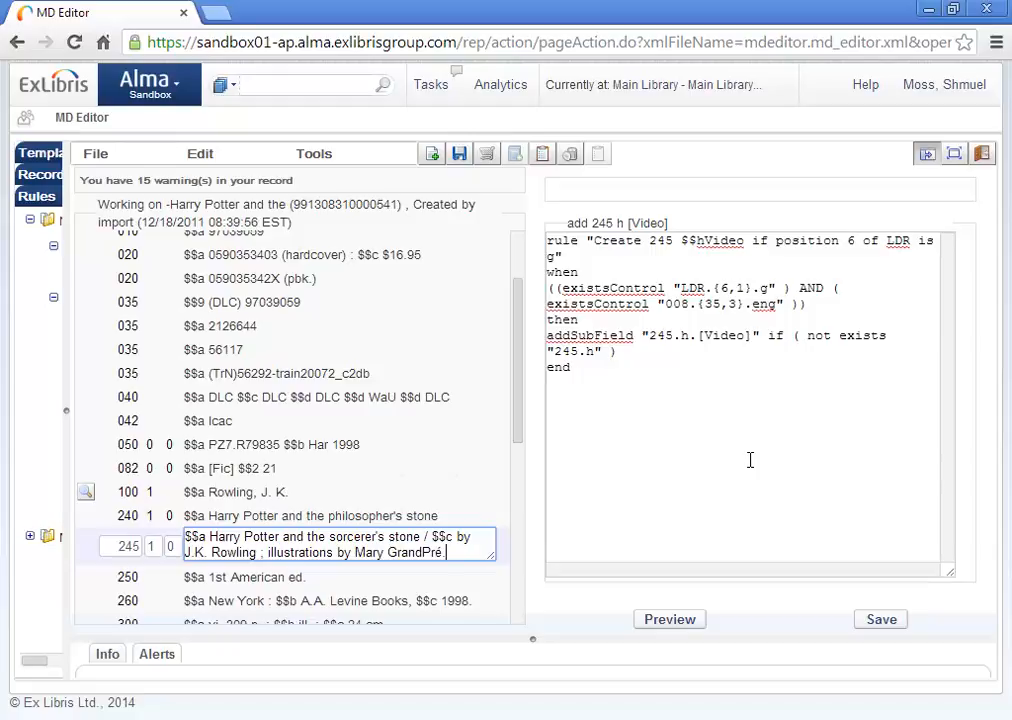
# Preview the rule on the Harry Potter record and inspect subfield h in the previewed 245 field
pyautogui.click(684, 626)
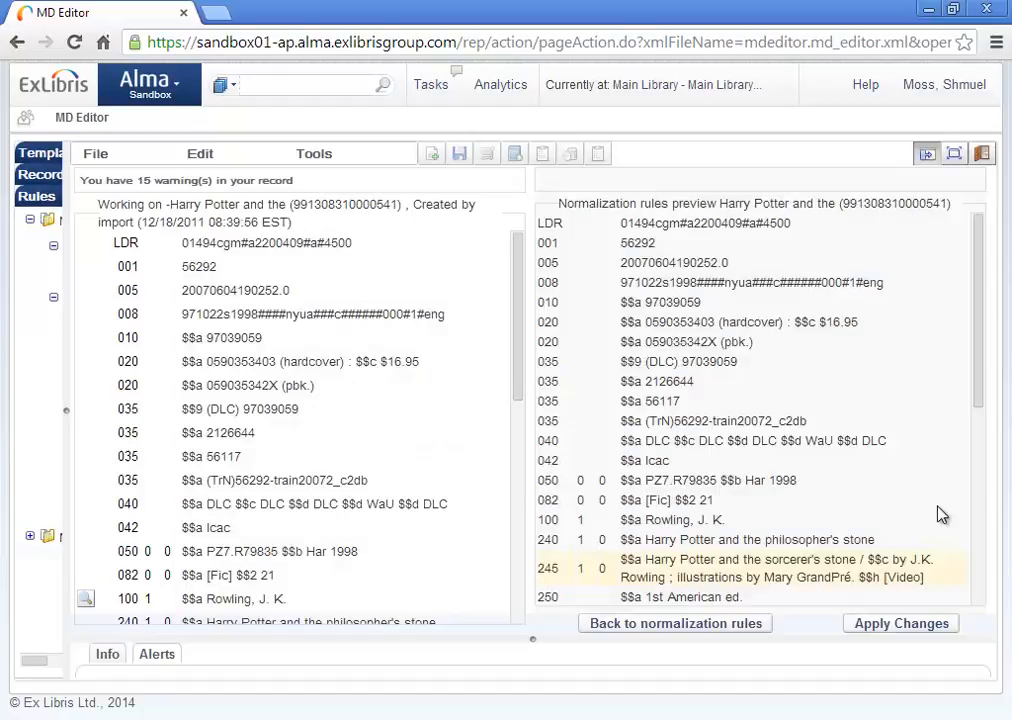
pyautogui.moveTo(982, 366); pyautogui.dragTo(987, 456)
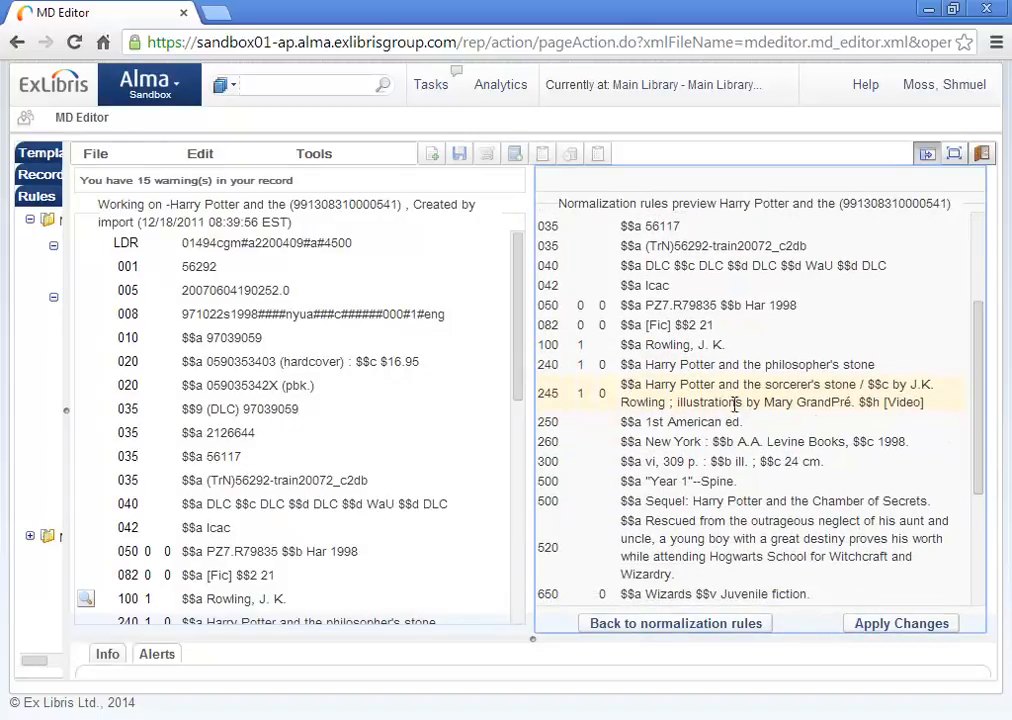
pyautogui.moveTo(860, 402); pyautogui.dragTo(922, 410)
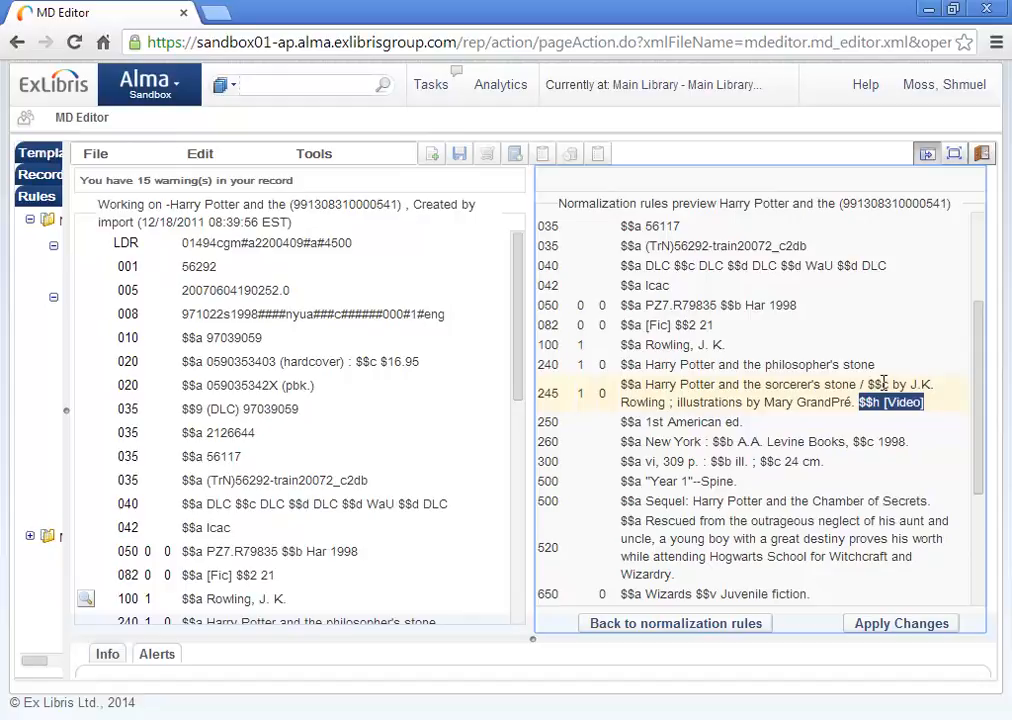
pyautogui.scroll(-2, 980, 460)
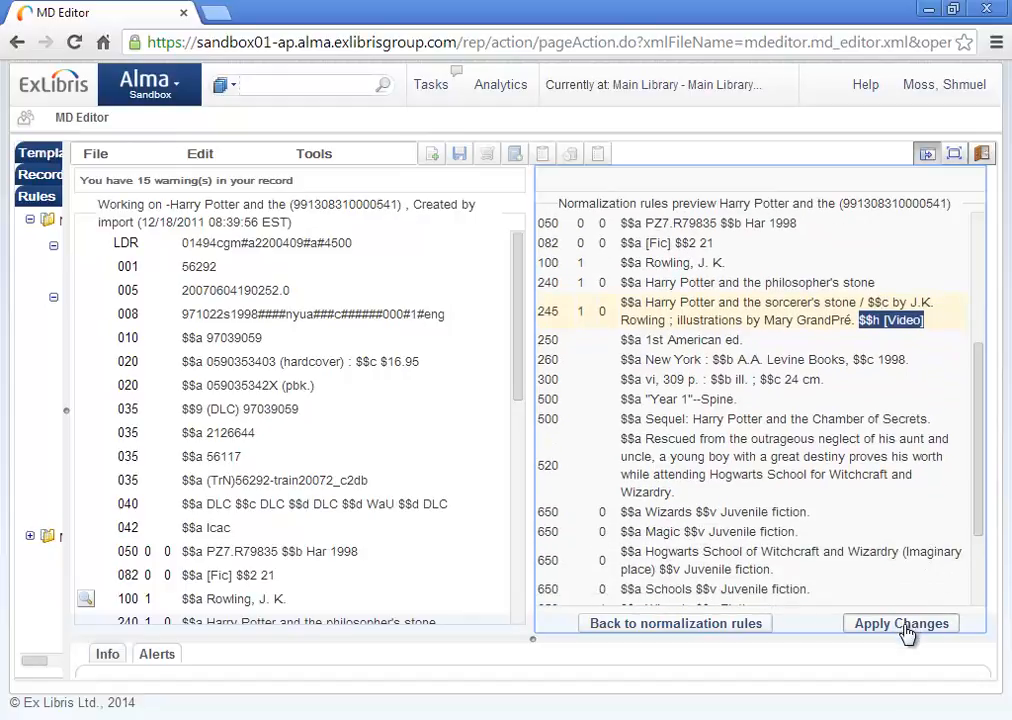
# Return from the preview to the rule, make the bibliographic record active, and close the split editor with the rules list widened
pyautogui.click(709, 626)
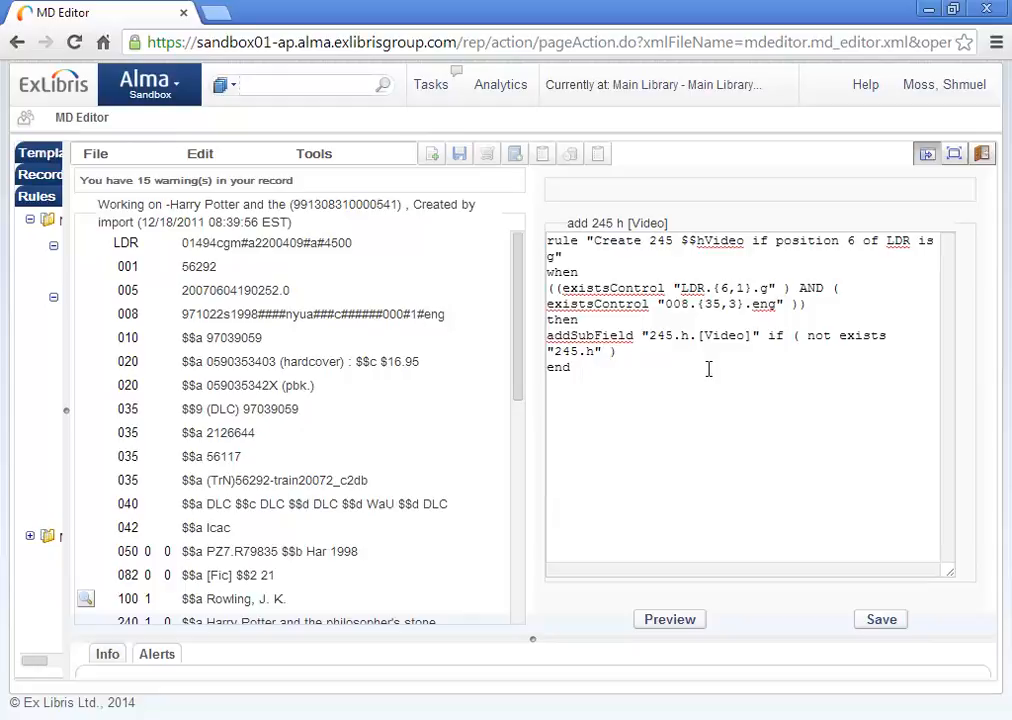
pyautogui.click(418, 359)
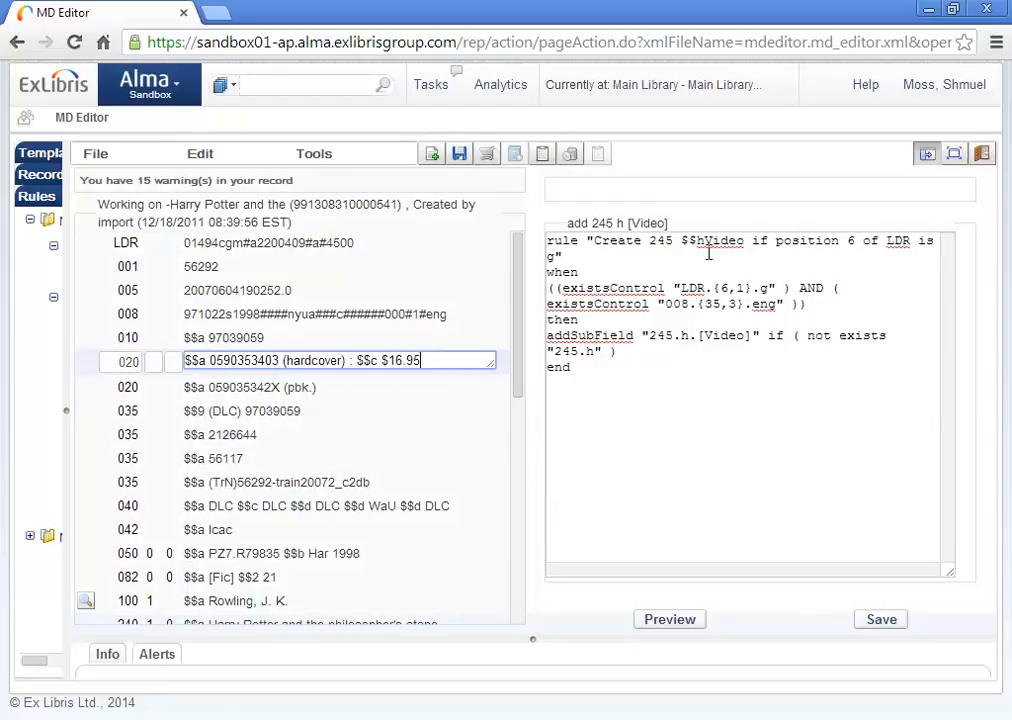
pyautogui.click(926, 153)
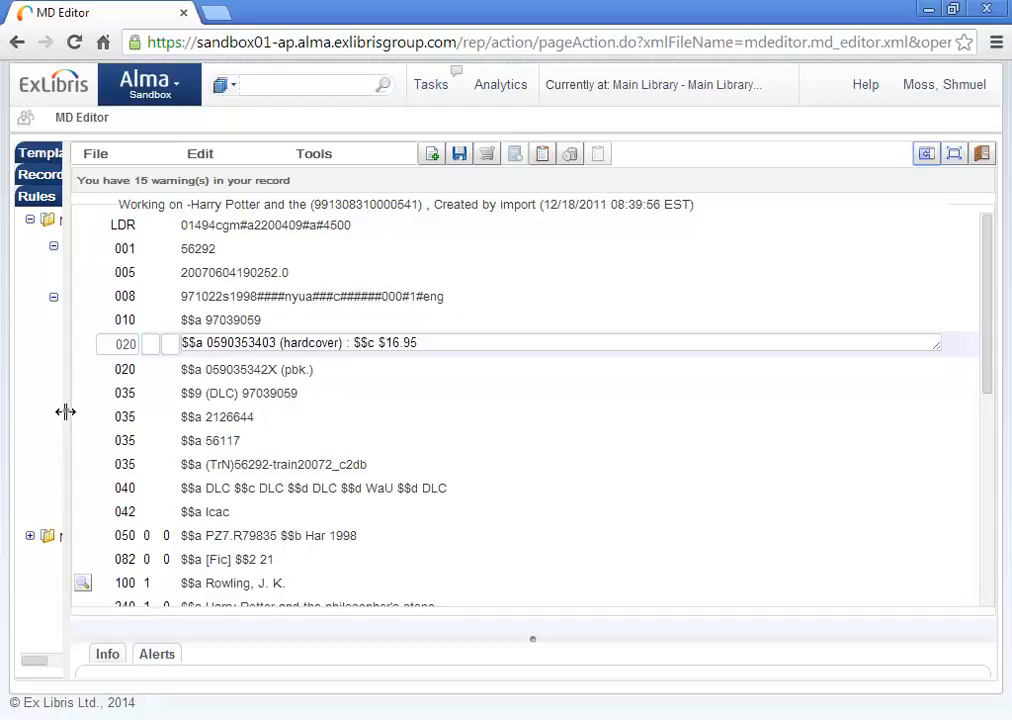
pyautogui.moveTo(65, 411); pyautogui.dragTo(208, 429)
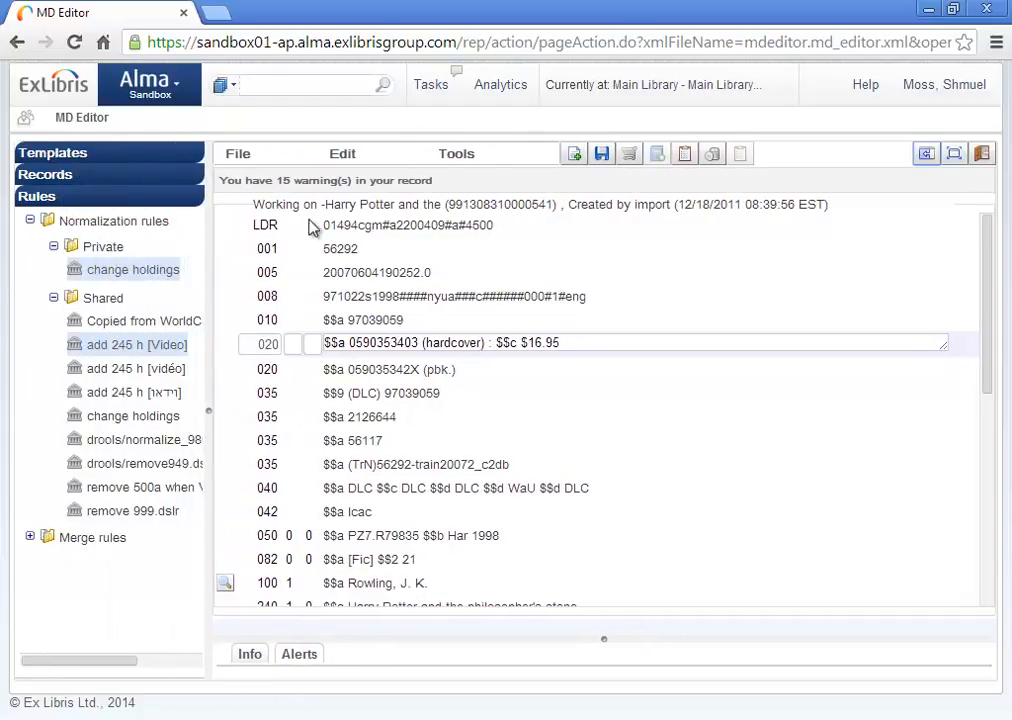
# Review the normalization types offered for enhancing the record, trying "Suppress Bib records from discovery", and leave without applying any
pyautogui.click(351, 160)
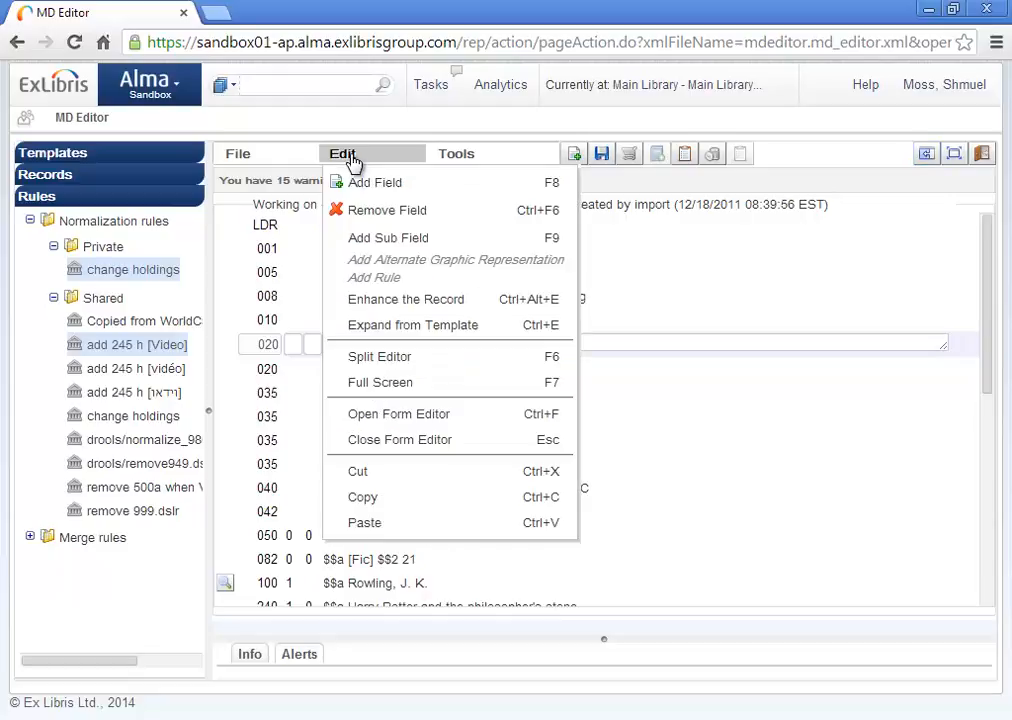
pyautogui.click(401, 300)
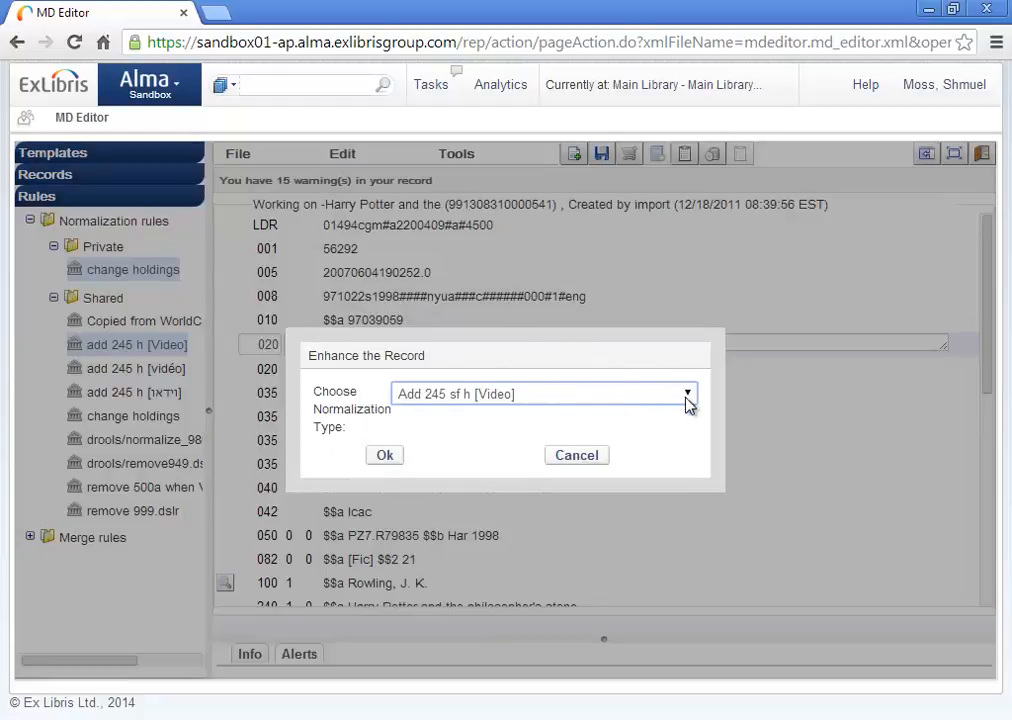
pyautogui.click(688, 397)
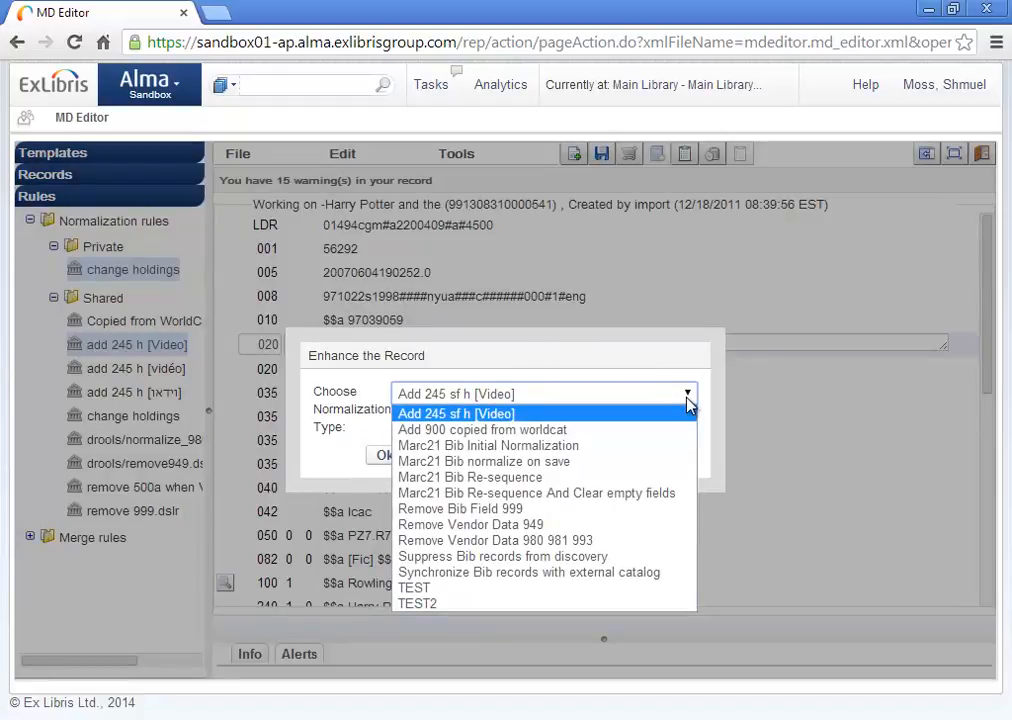
pyautogui.click(477, 557)
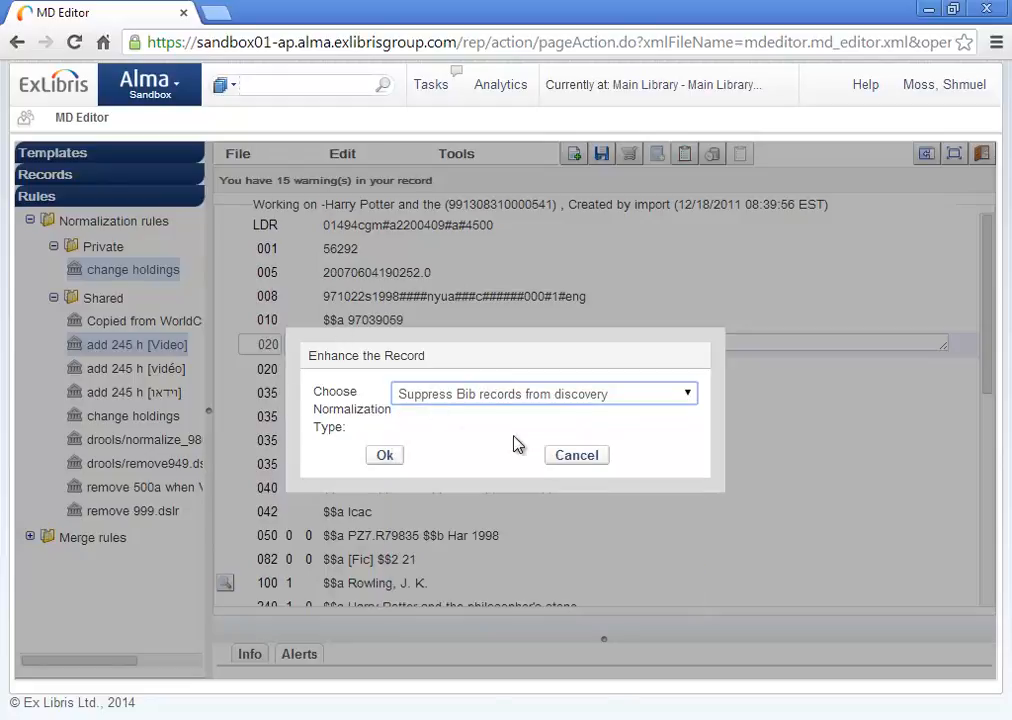
pyautogui.click(577, 455)
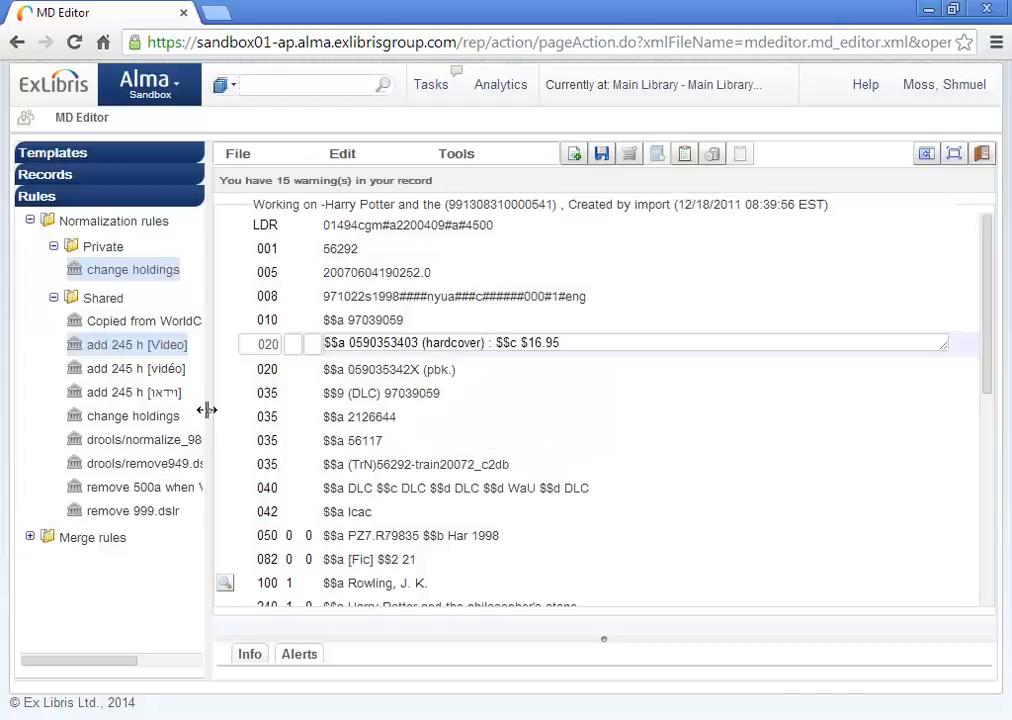
# Open the normalization processes of the MARC21 Bibliographic profile in the resource management metadata configuration
pyautogui.moveTo(204, 409); pyautogui.dragTo(265, 422)
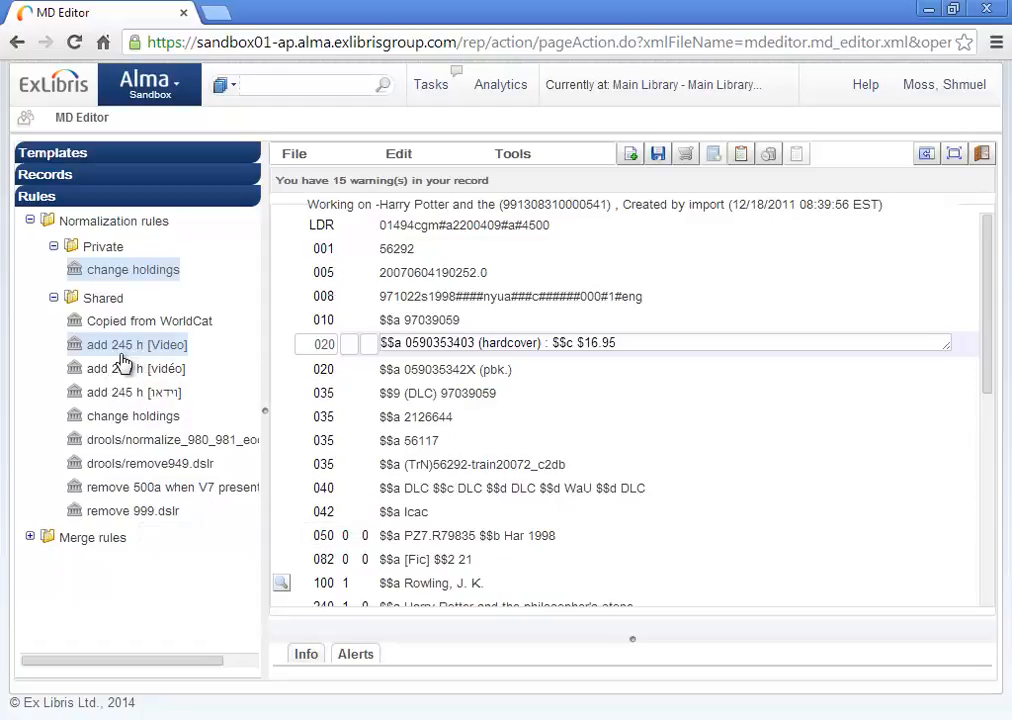
pyautogui.click(171, 93)
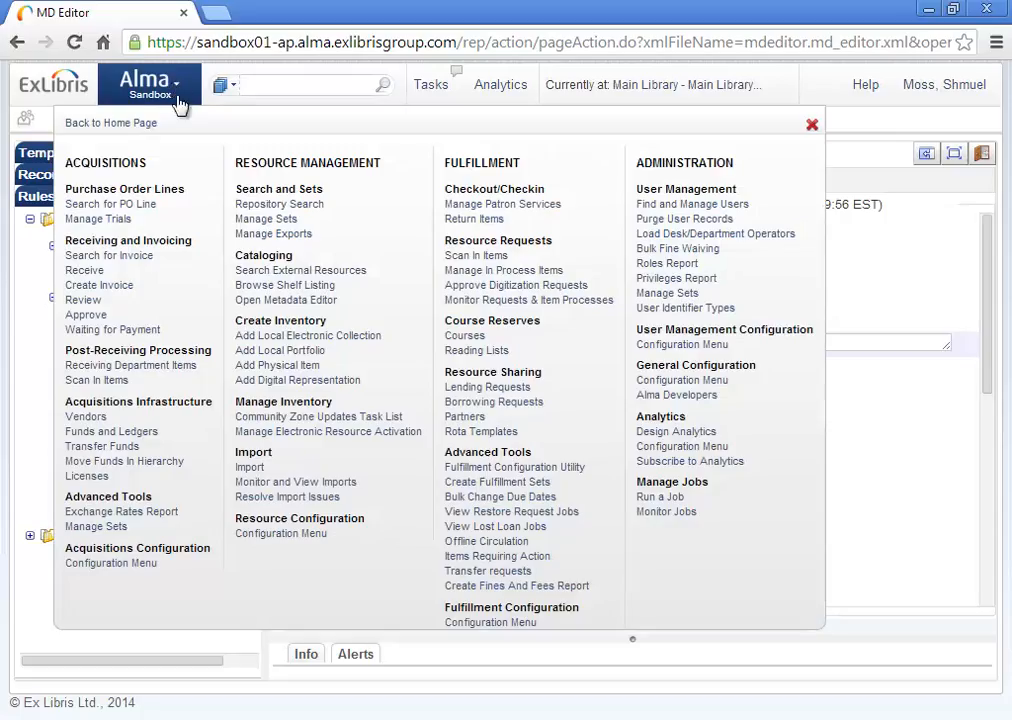
pyautogui.click(288, 536)
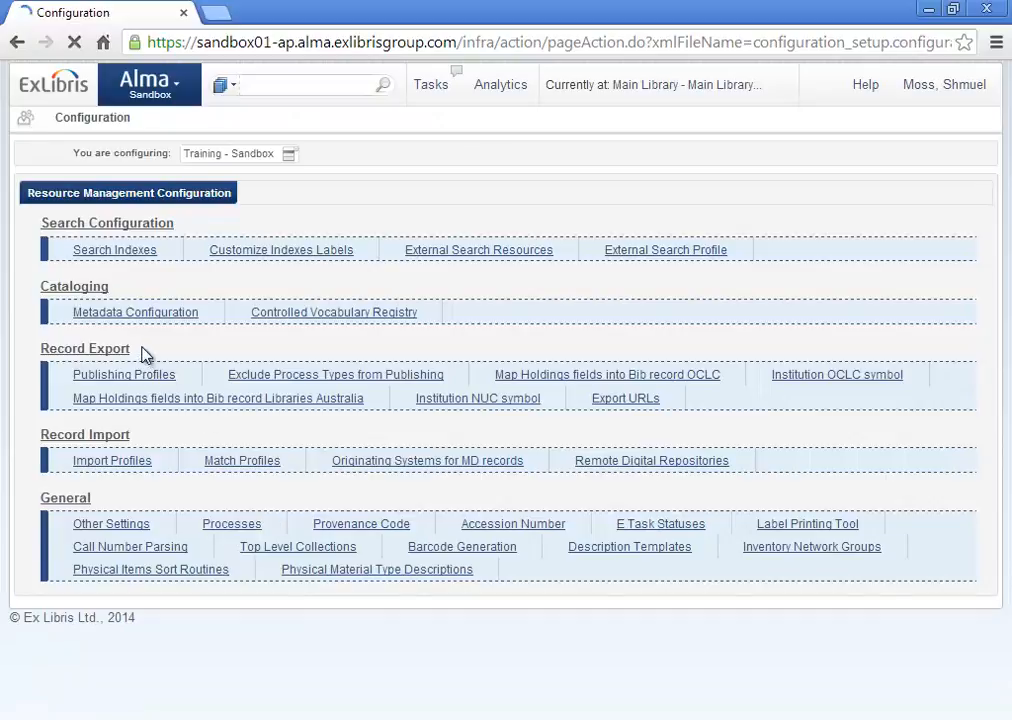
pyautogui.click(133, 316)
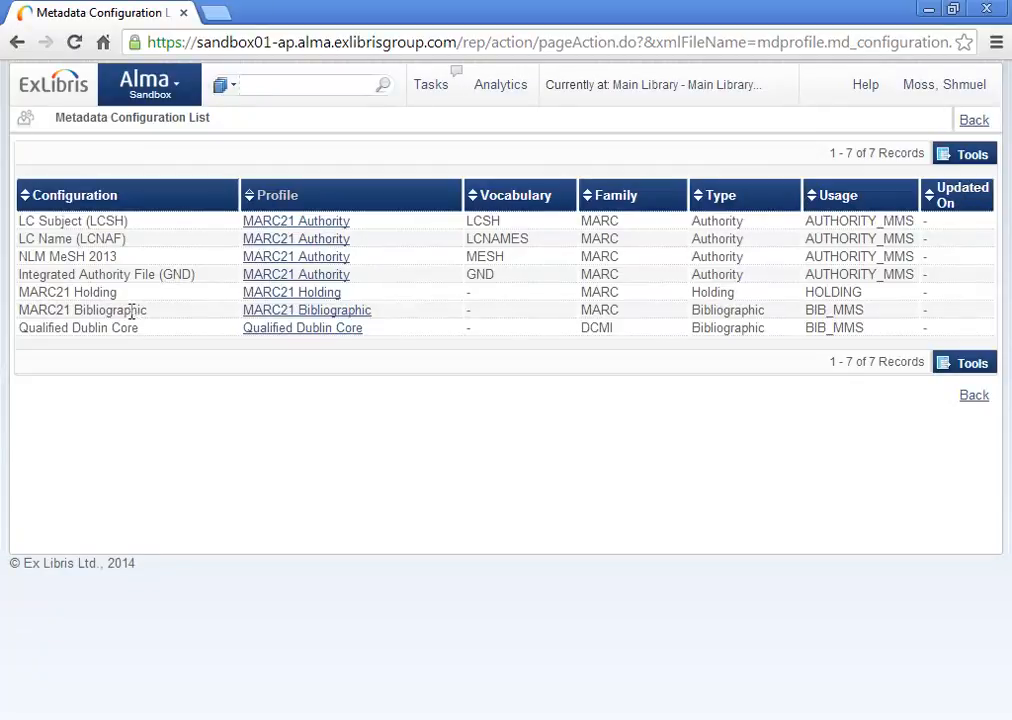
pyautogui.click(279, 316)
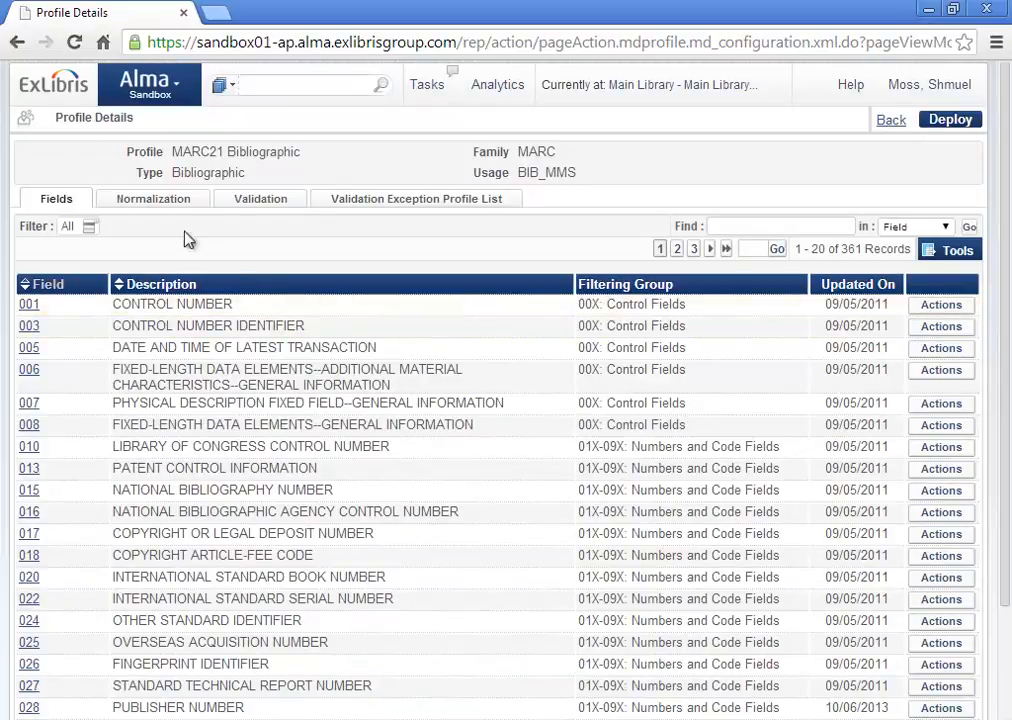
pyautogui.click(171, 207)
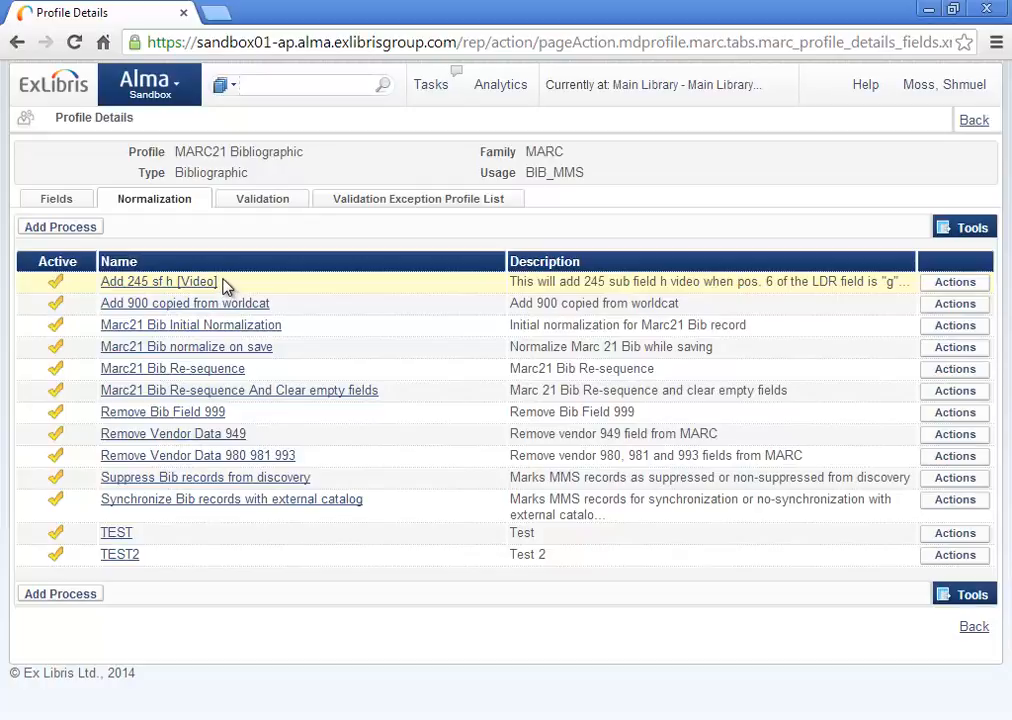
# Add a normalization process named TEST3 with the description "Test" and active status, and continue to its task selection
pyautogui.click(64, 228)
pyautogui.click(287, 226)
pyautogui.write('TEST')
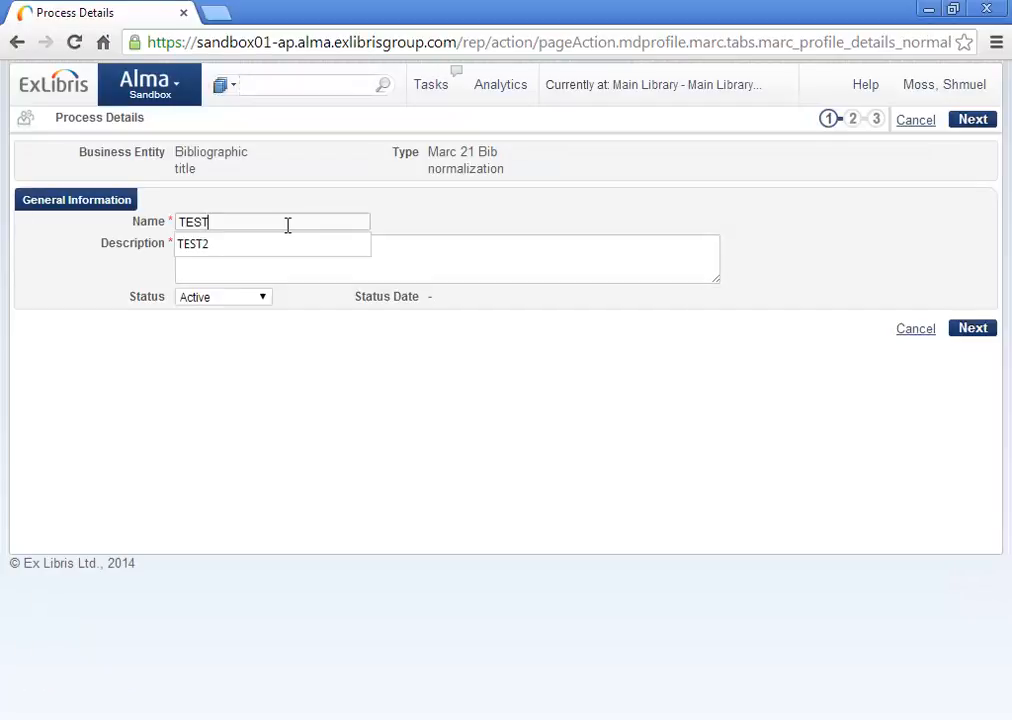
pyautogui.press('Tab')
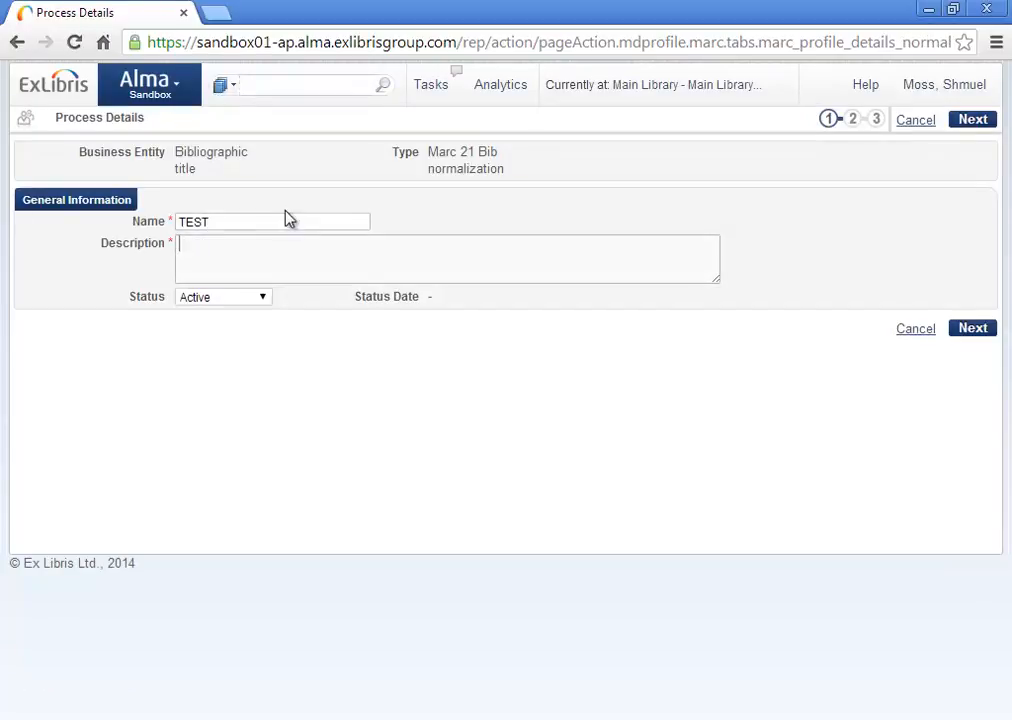
pyautogui.click(284, 223)
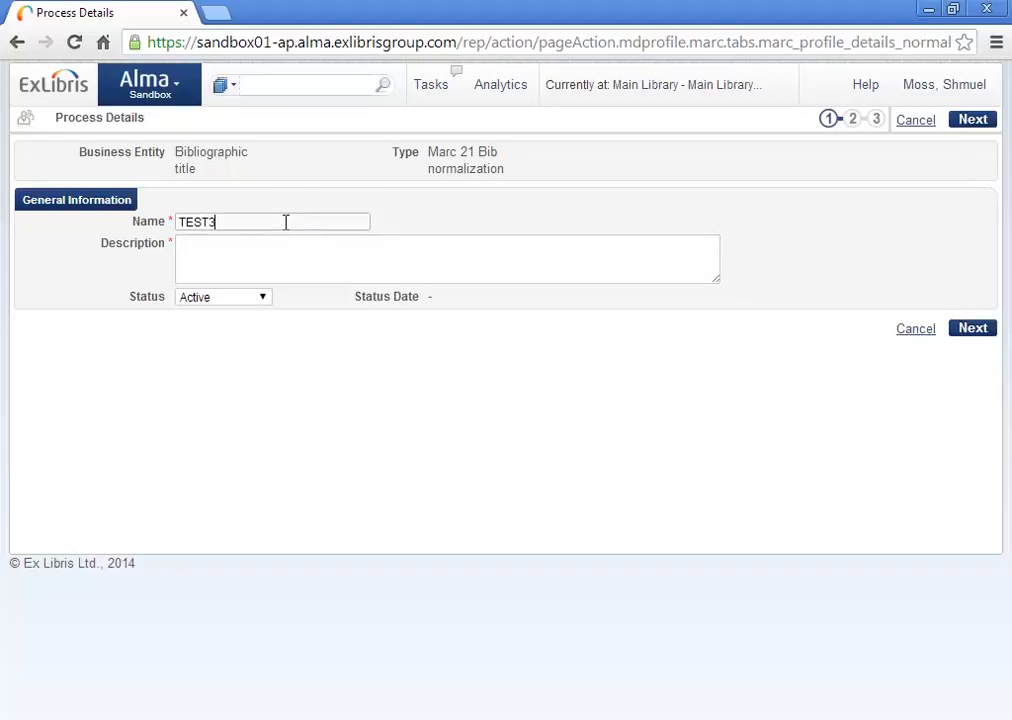
pyautogui.write('3')
pyautogui.click(287, 260)
pyautogui.write('Test')
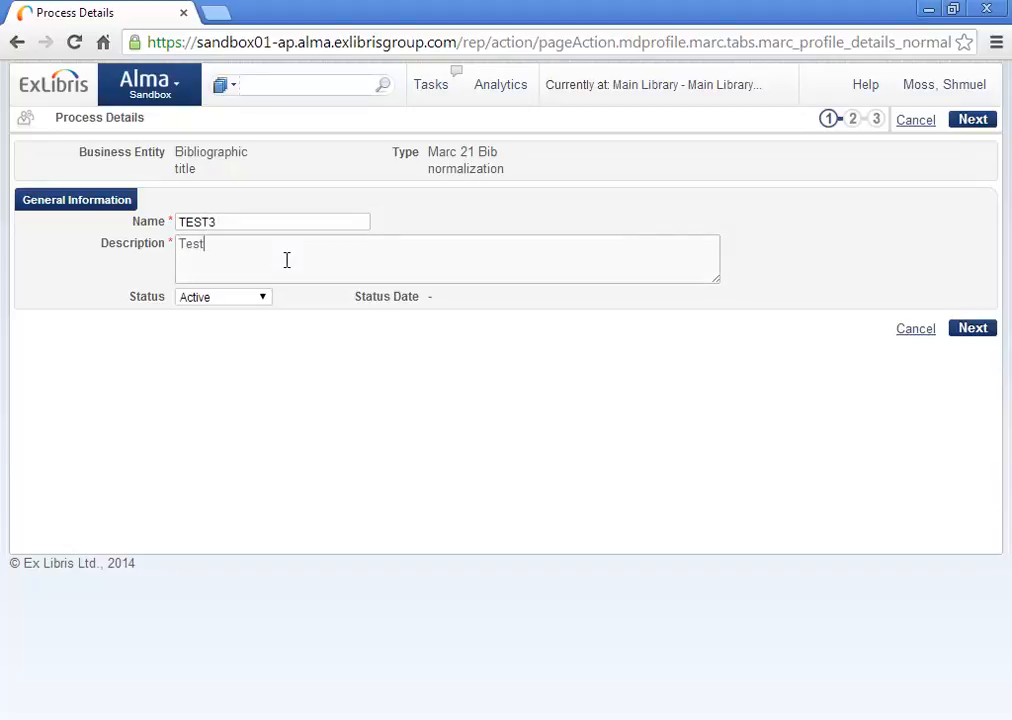
pyautogui.click(972, 330)
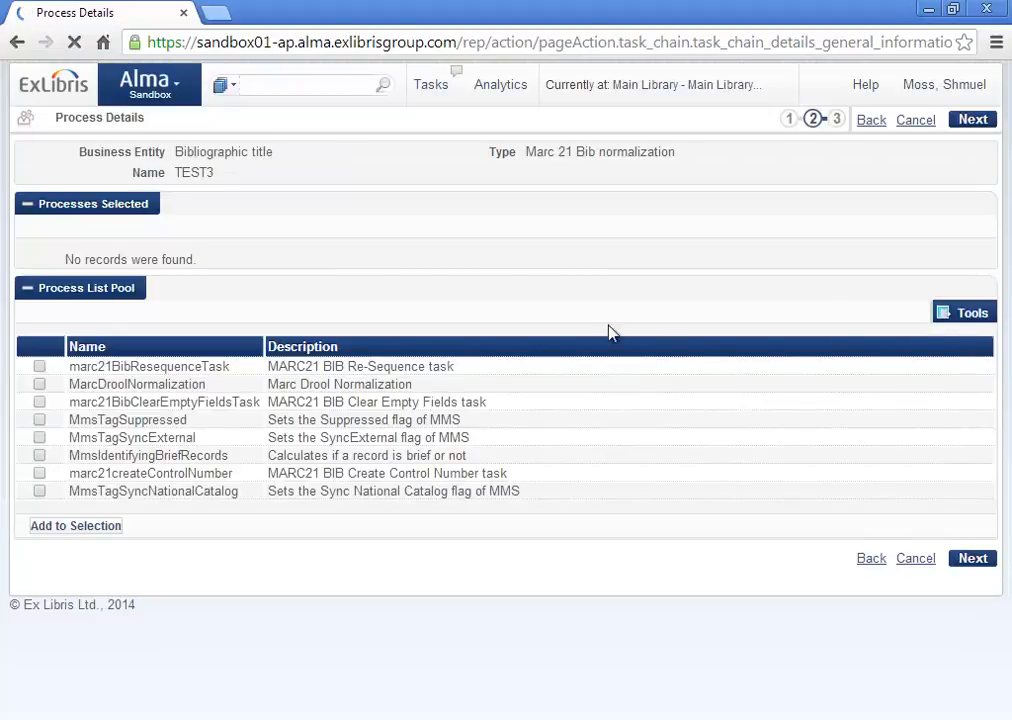
# Include the MarcDroolNormalization task in the TEST3 process, set its drools file key to "add 245 h [Video]", and save the process
pyautogui.click(38, 387)
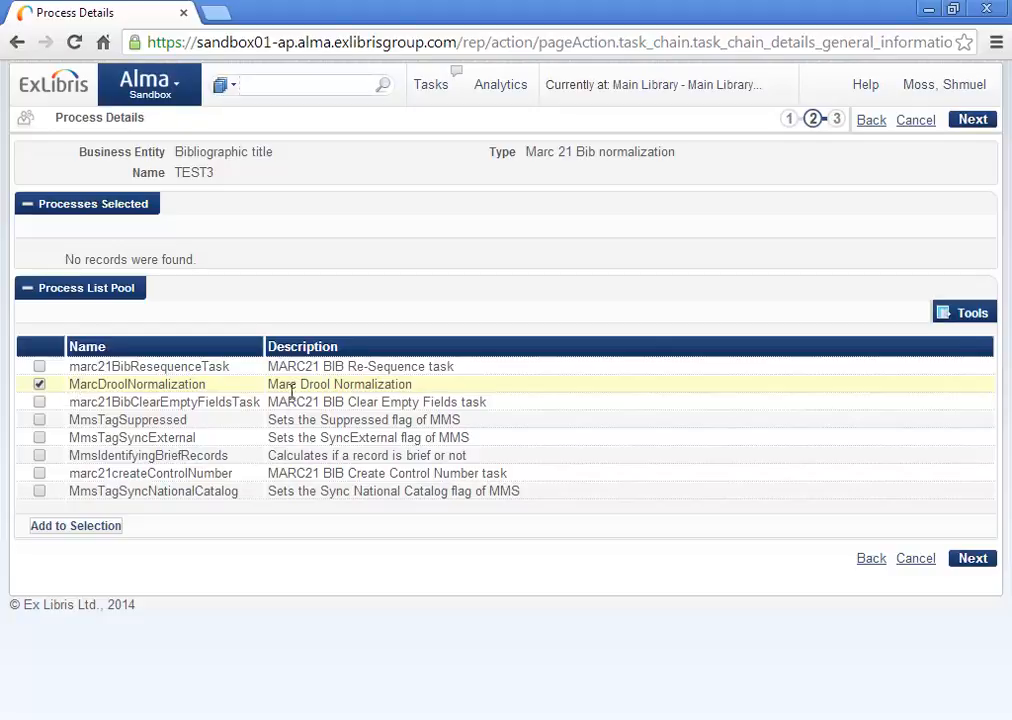
pyautogui.click(68, 537)
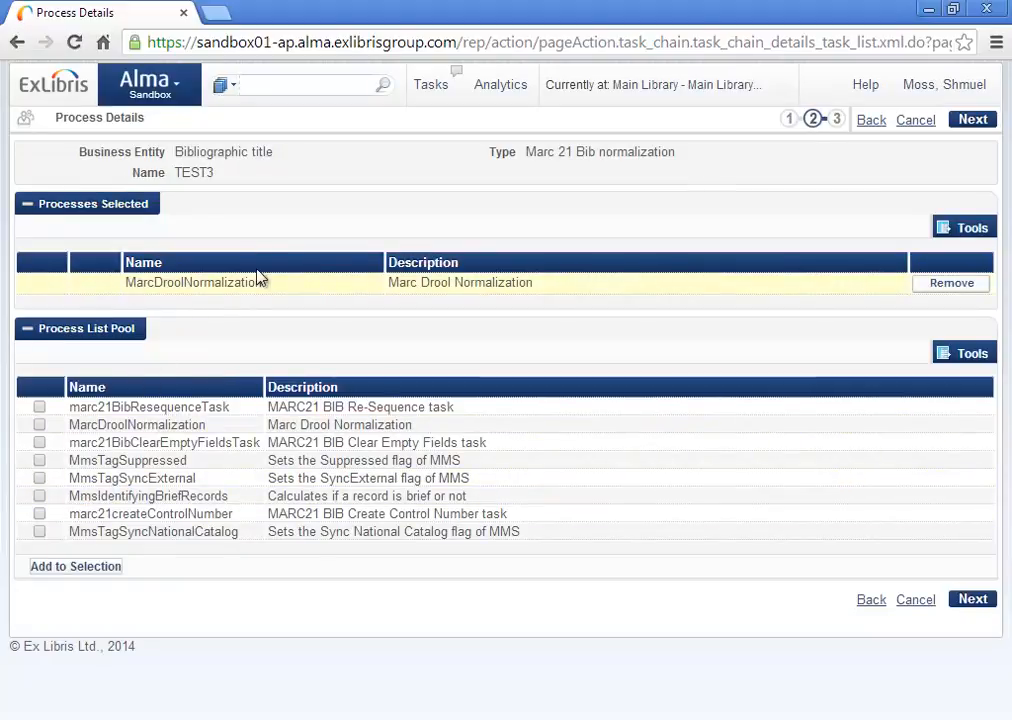
pyautogui.click(978, 122)
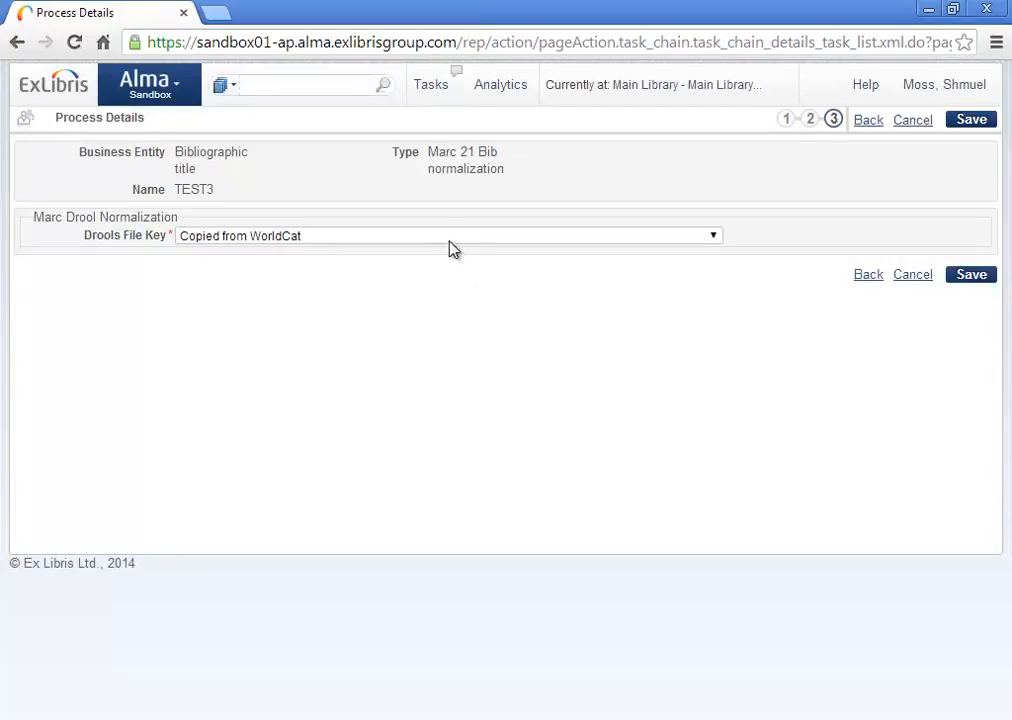
pyautogui.click(452, 246)
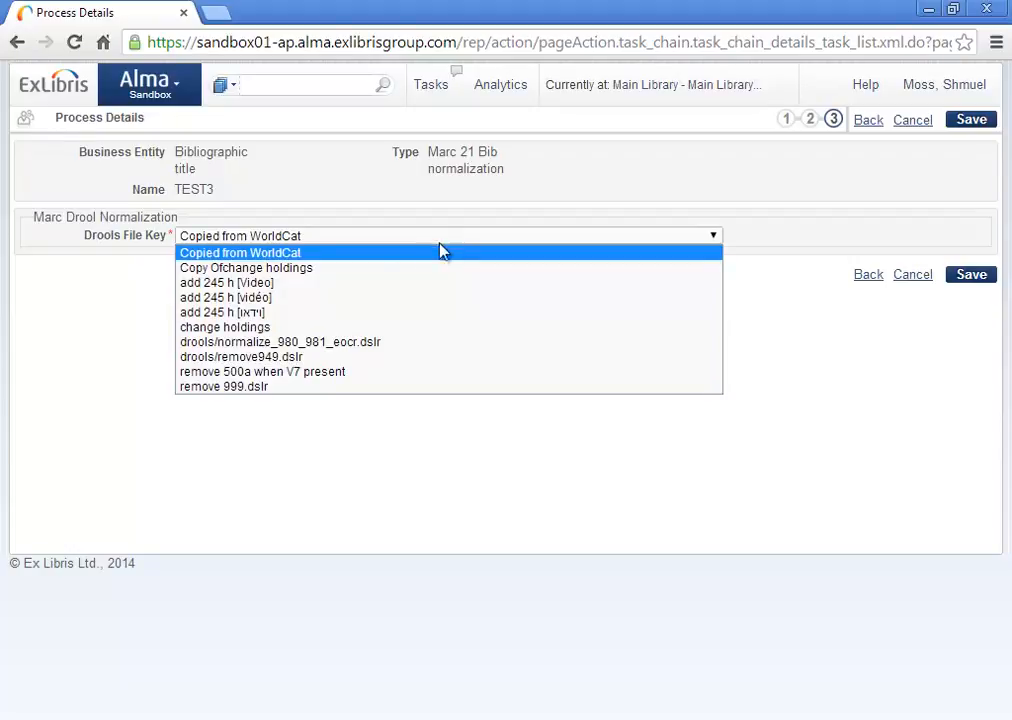
pyautogui.click(237, 282)
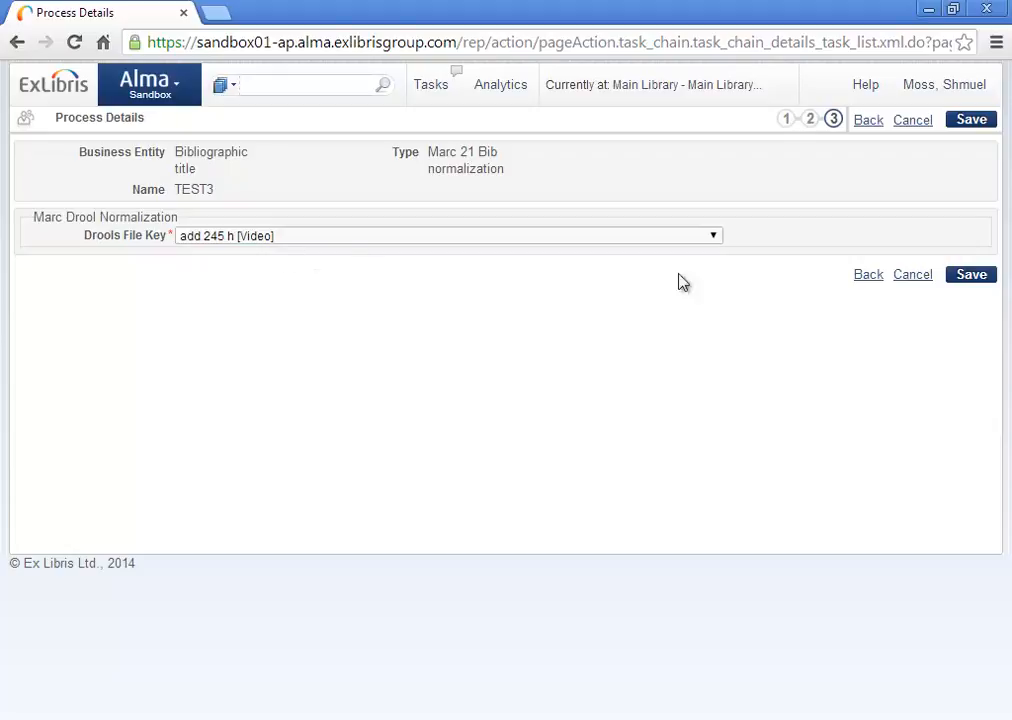
pyautogui.click(970, 276)
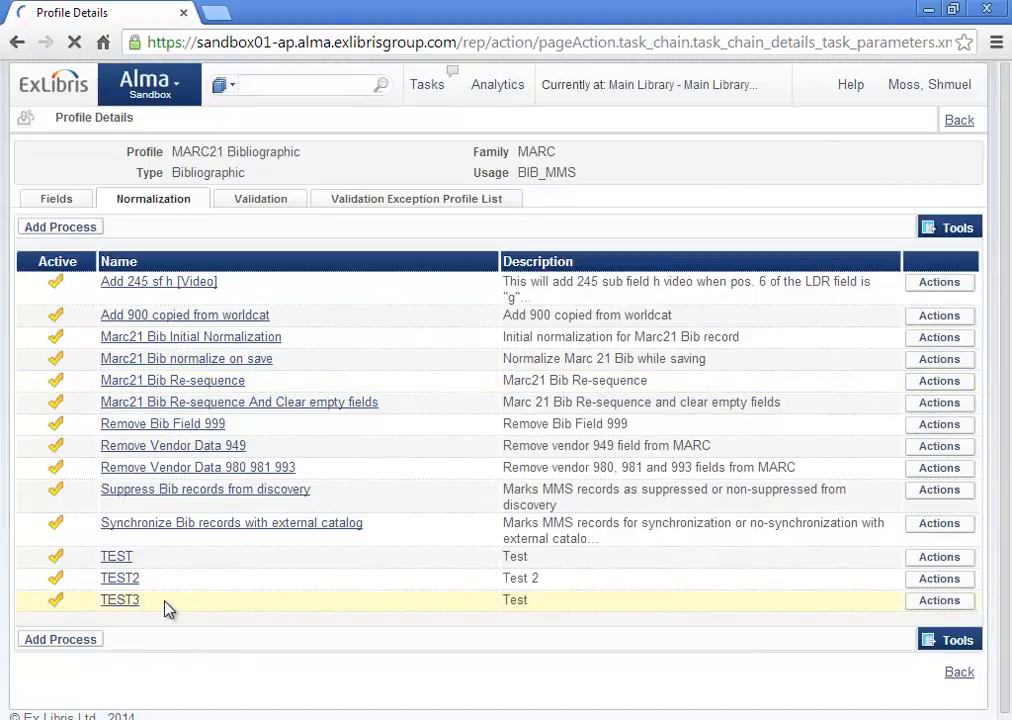
pyautogui.doubleClick(107, 606)
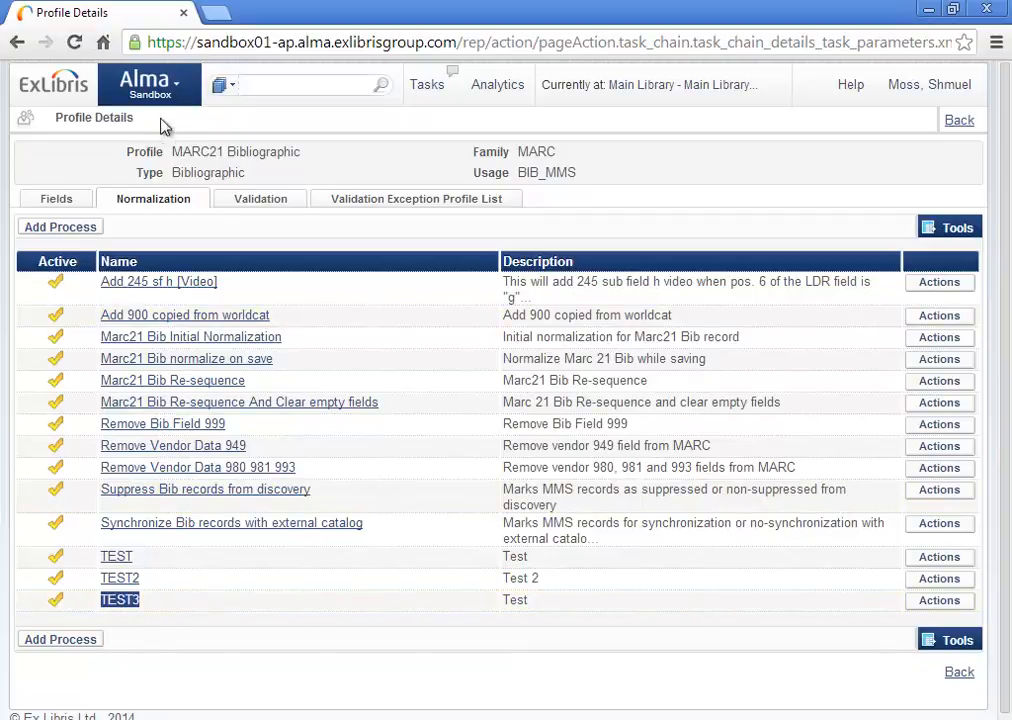
# Open the Harry Potter record from the MARC21 bibliographic records in the Metadata Editor
pyautogui.click(177, 93)
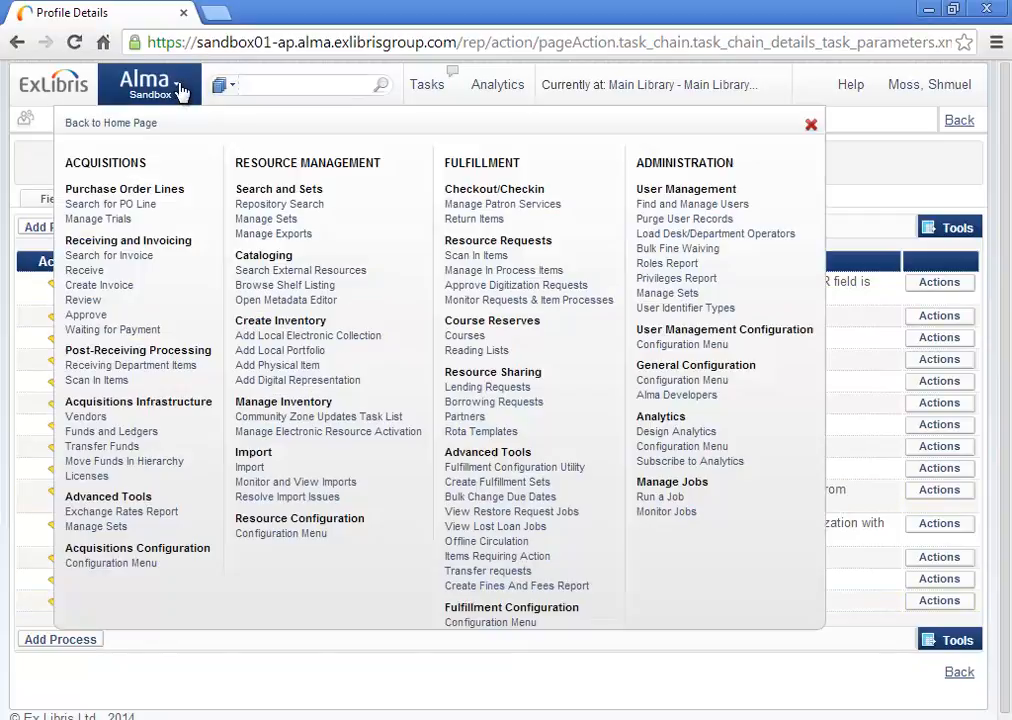
pyautogui.click(299, 302)
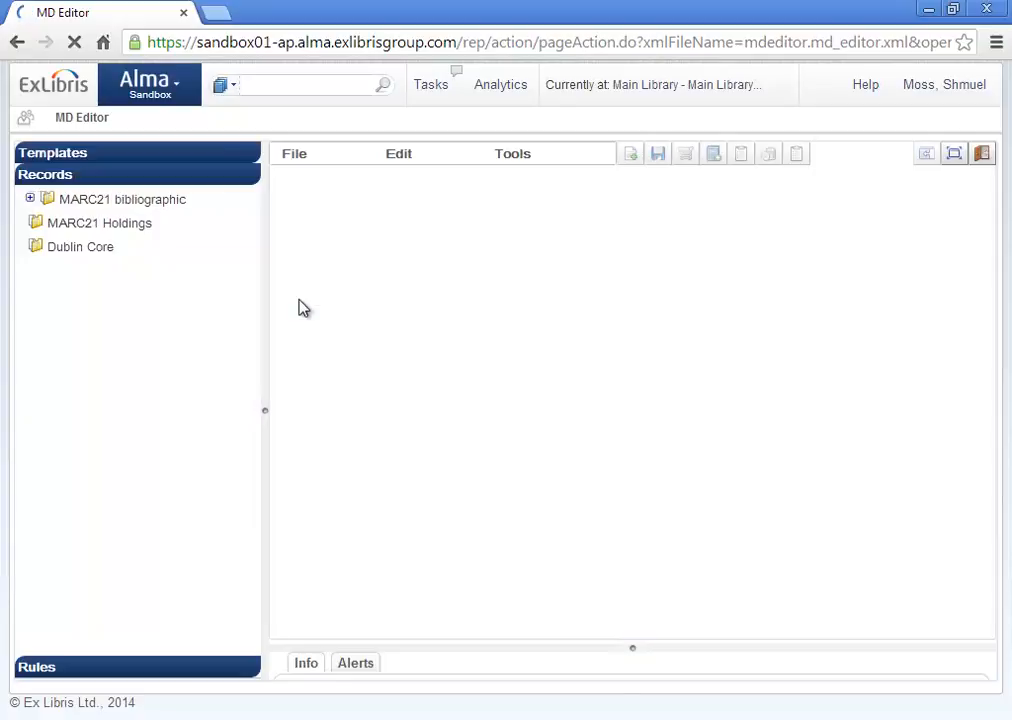
pyautogui.click(30, 199)
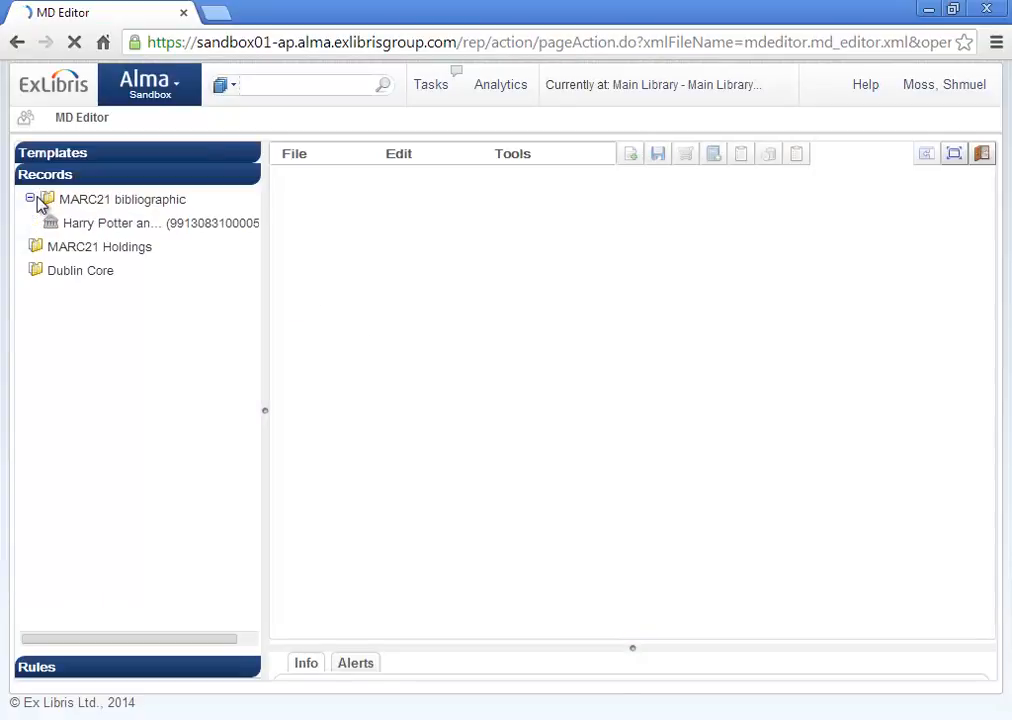
pyautogui.click(85, 224)
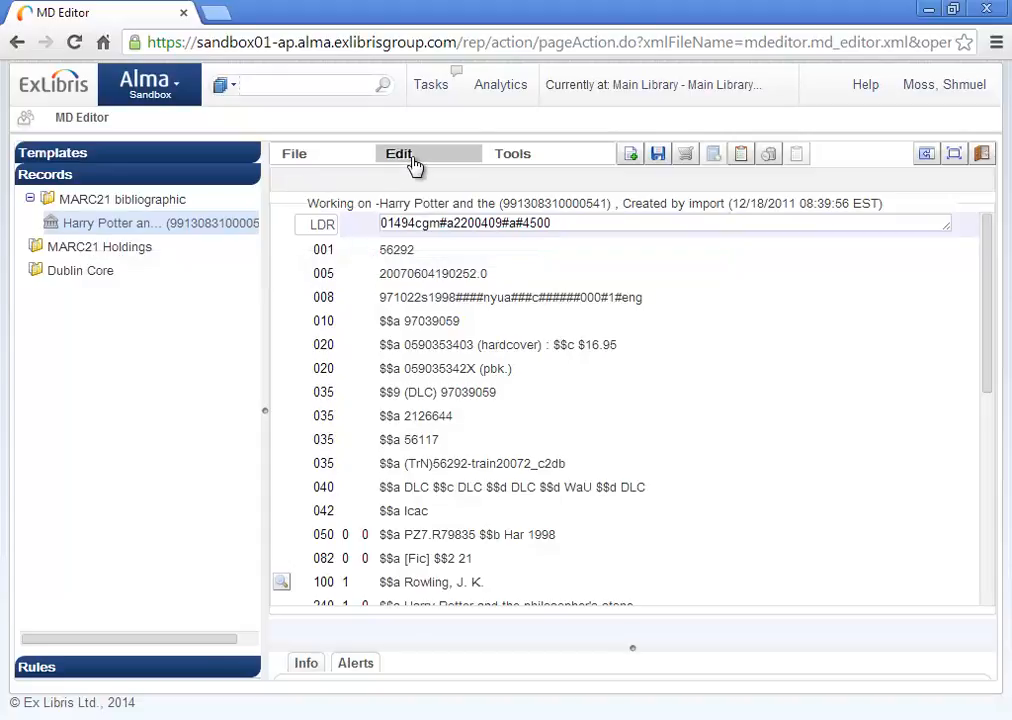
# Choose TEST3 as the normalization type for enhancing the Harry Potter record, without applying it
pyautogui.click(403, 158)
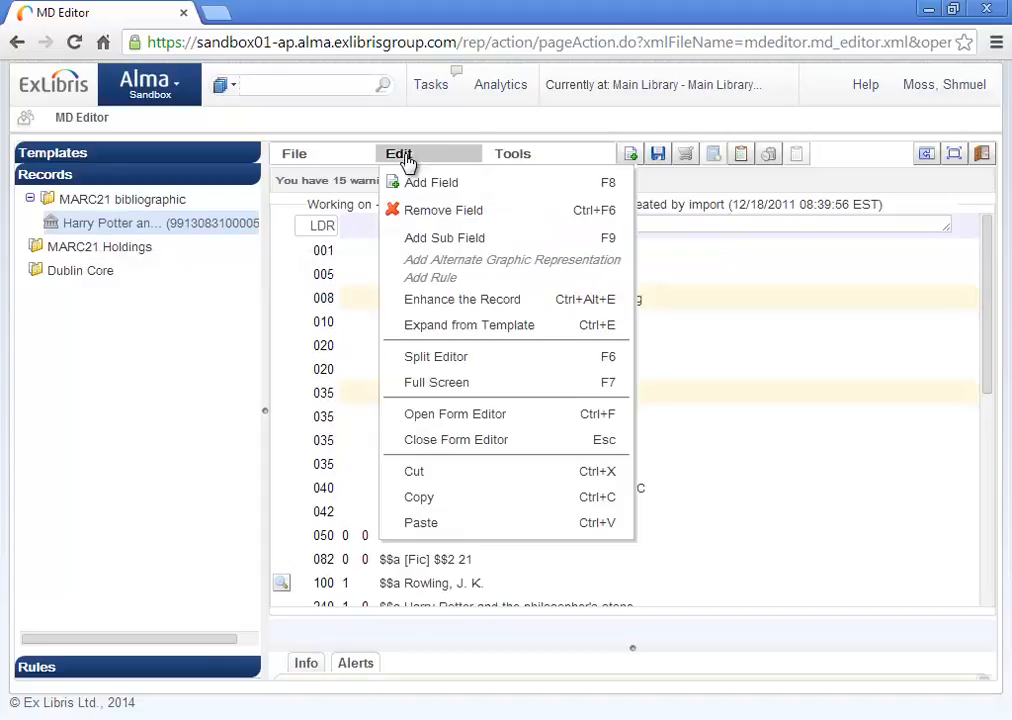
pyautogui.click(478, 300)
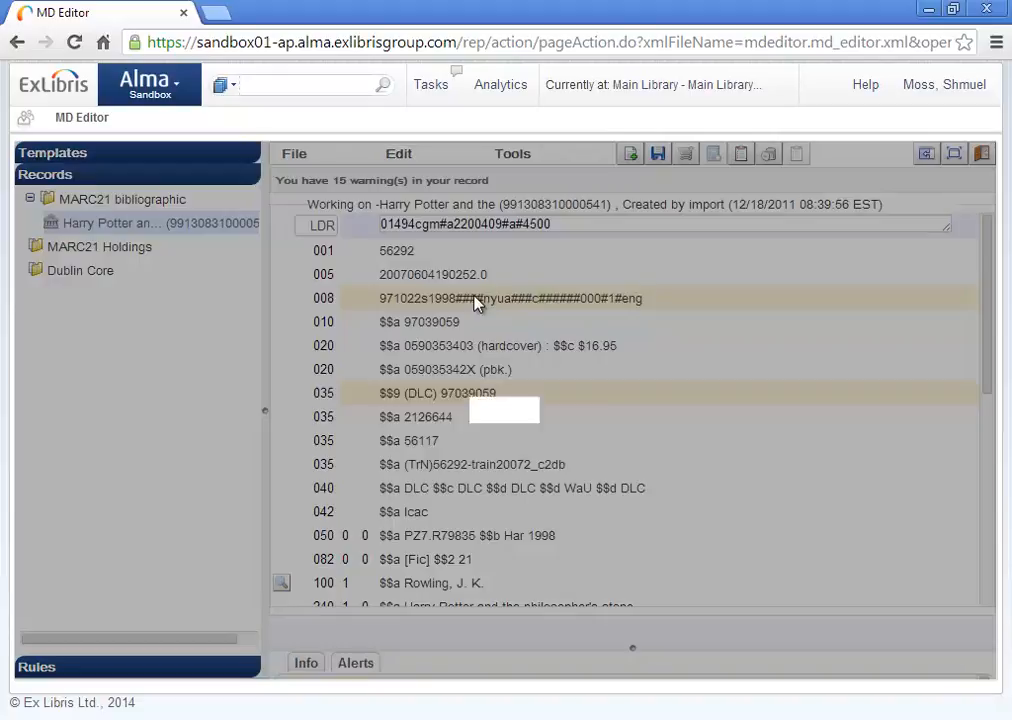
pyautogui.click(615, 393)
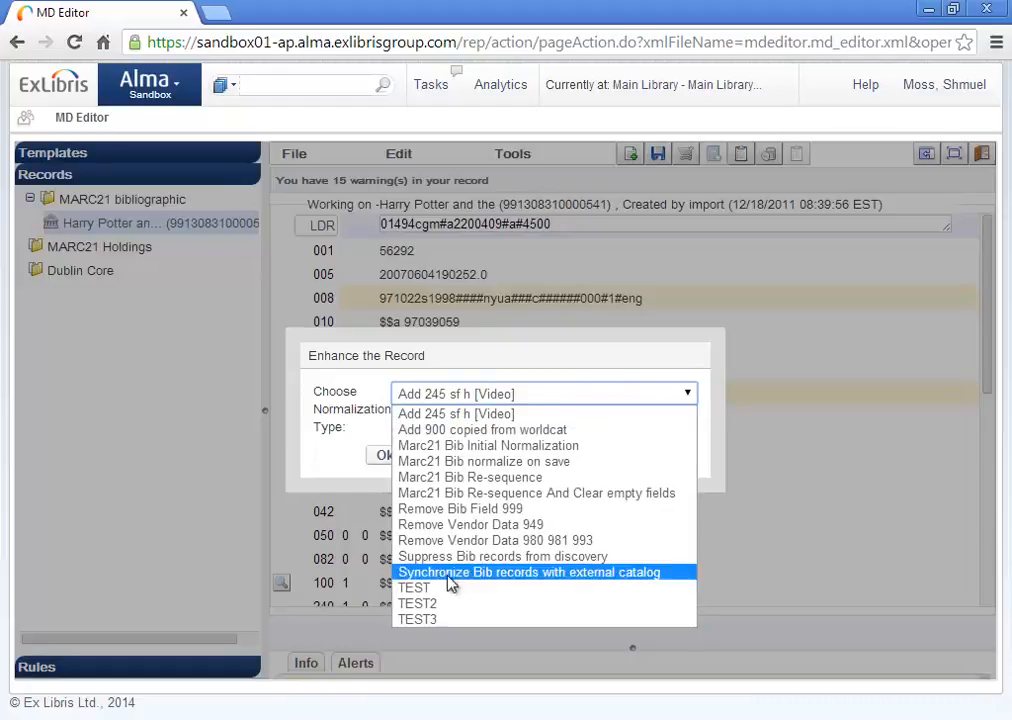
pyautogui.click(420, 620)
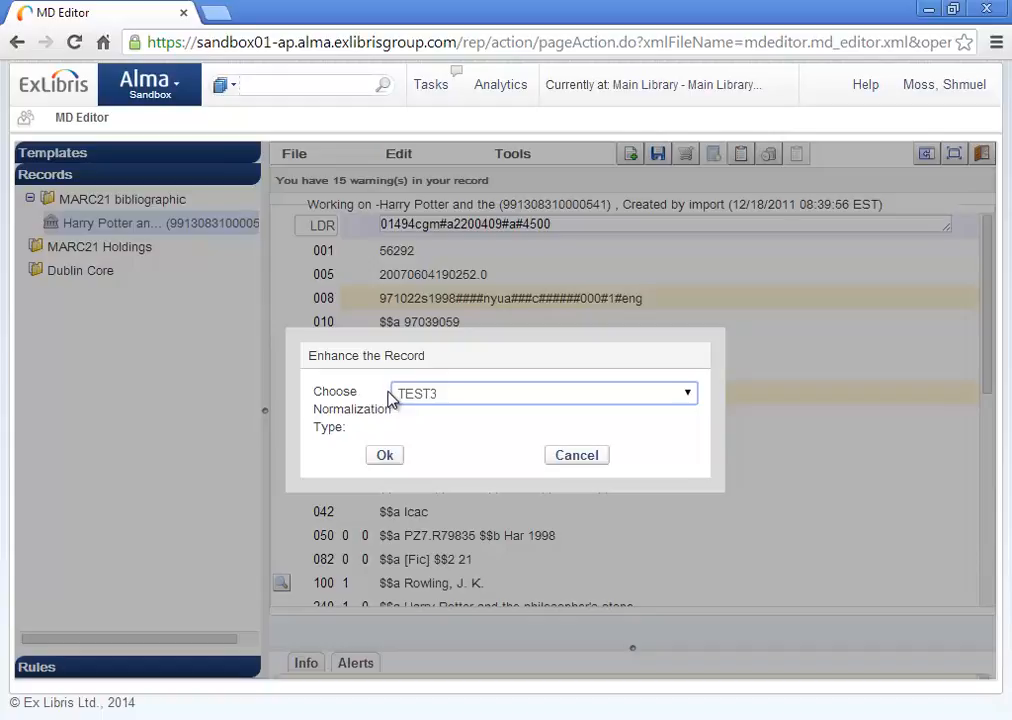
# Set up a job running TEST3 on the set "have g in pos 6 of LDR", and cancel the job creation
pyautogui.click(148, 78)
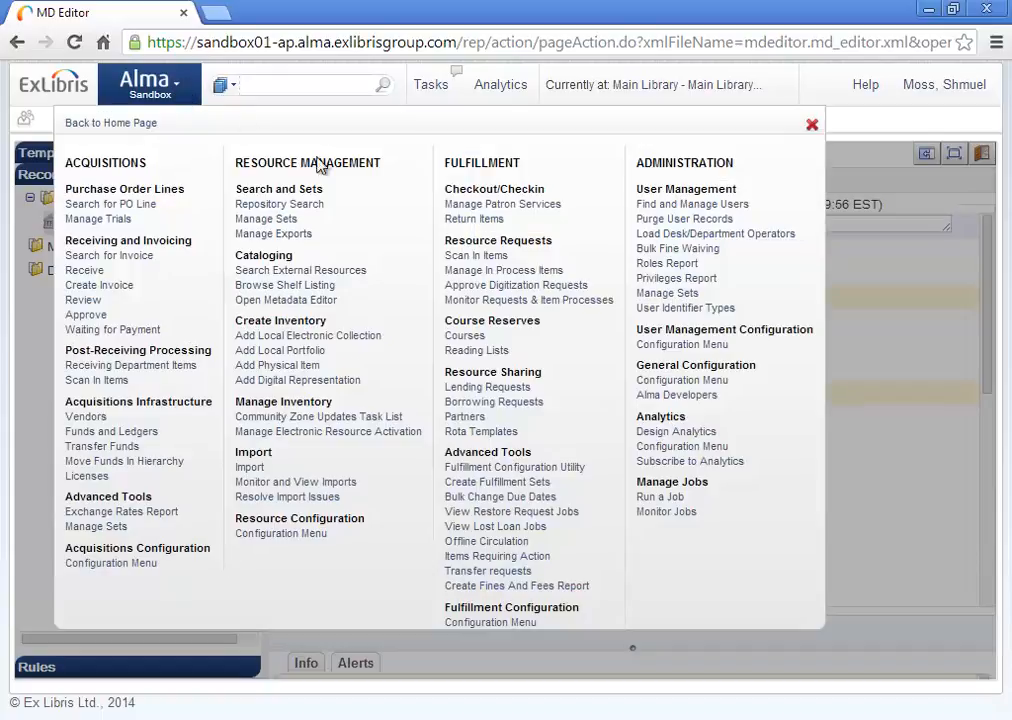
pyautogui.click(658, 496)
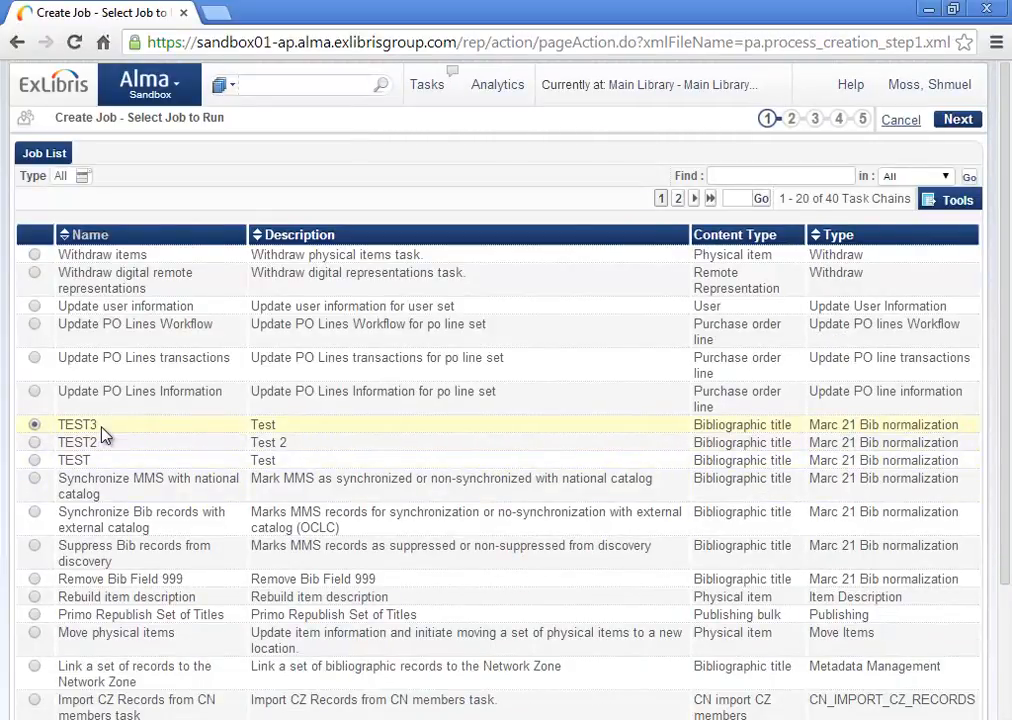
pyautogui.moveTo(100, 432); pyautogui.dragTo(60, 432)
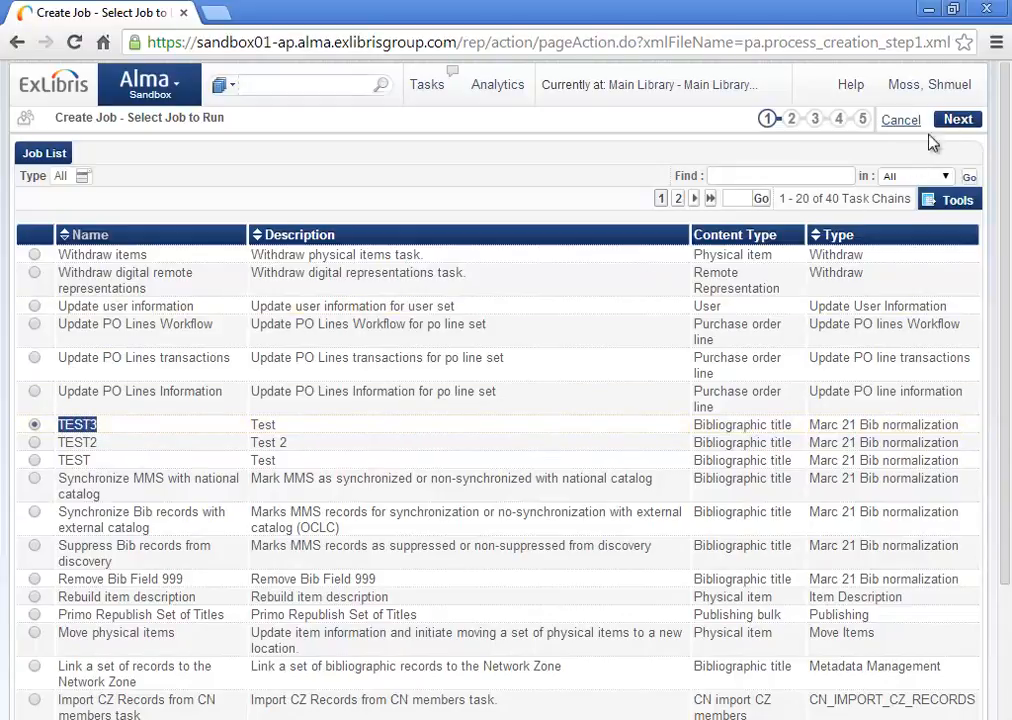
pyautogui.click(958, 119)
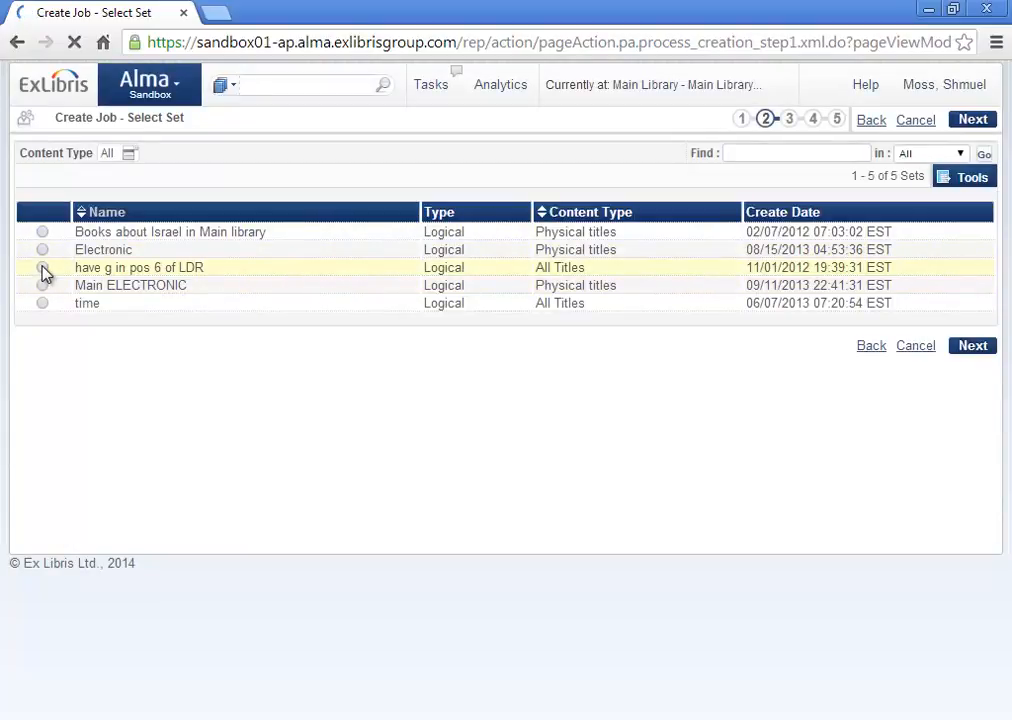
pyautogui.click(42, 268)
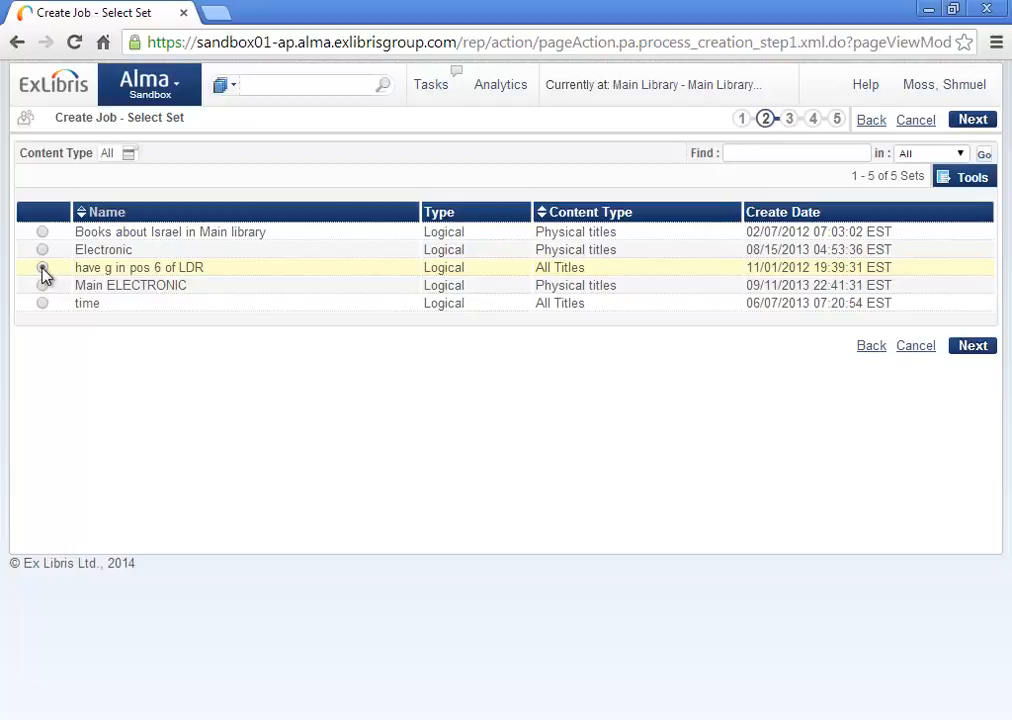
pyautogui.click(924, 350)
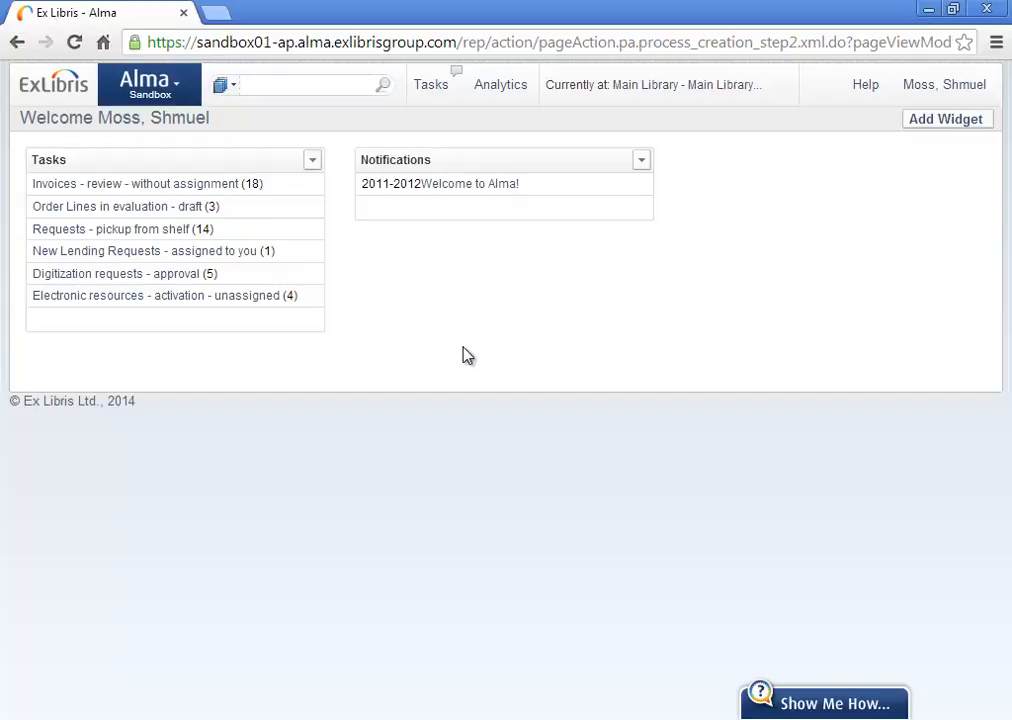
# Show the private merge rules in the Metadata Editor and review the actions offered for the copied Replace245 rule
pyautogui.click(182, 92)
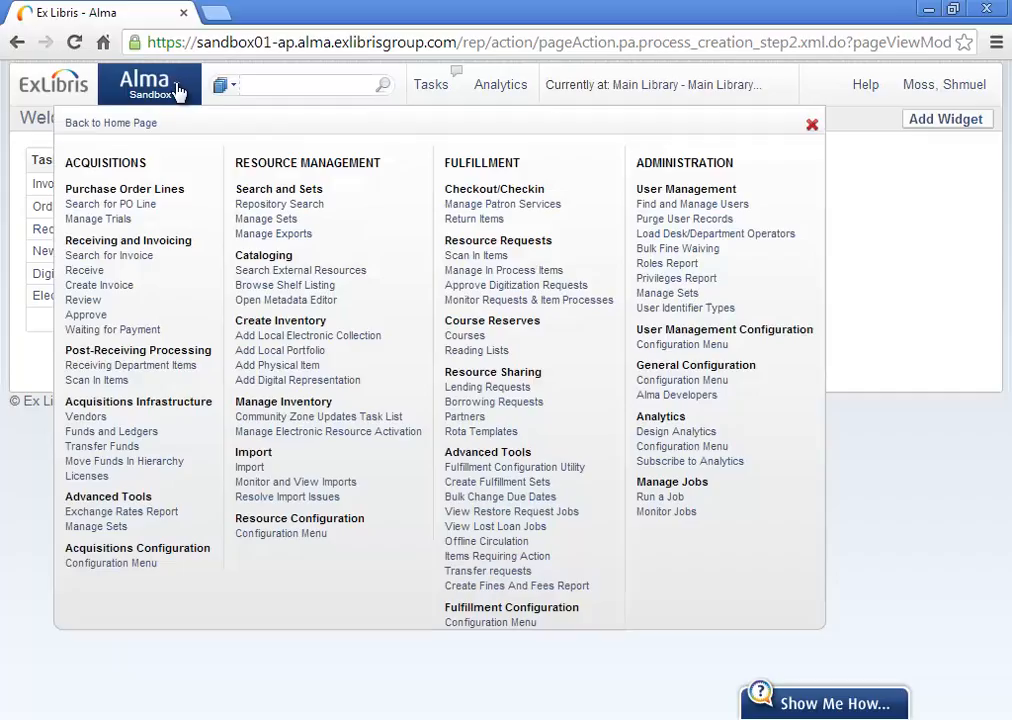
pyautogui.click(268, 303)
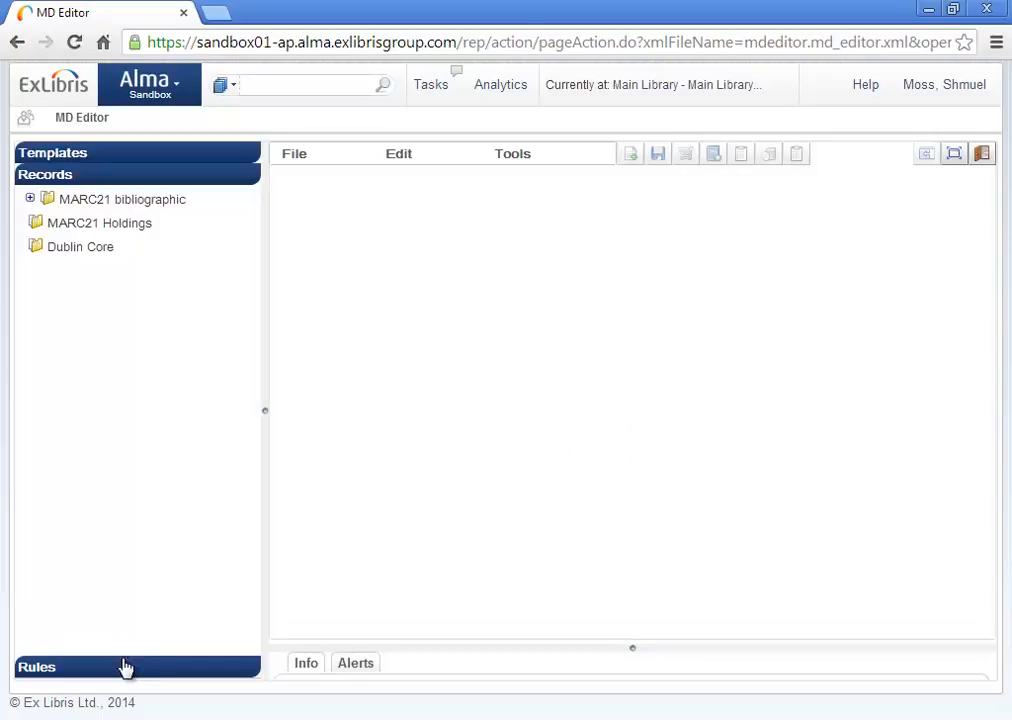
pyautogui.click(122, 666)
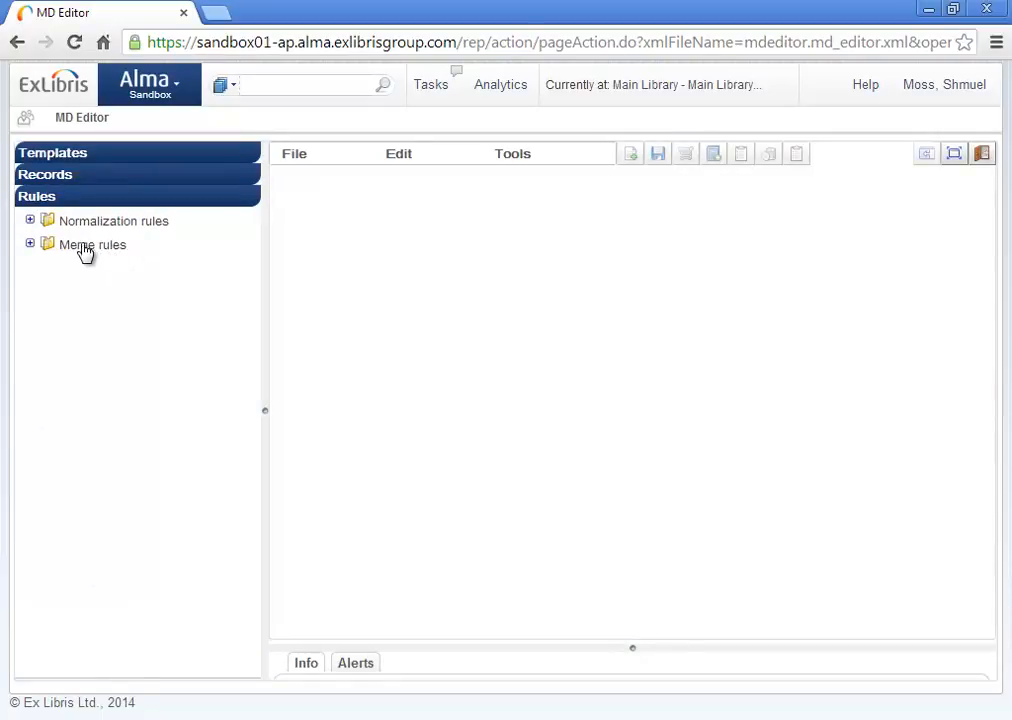
pyautogui.click(30, 245)
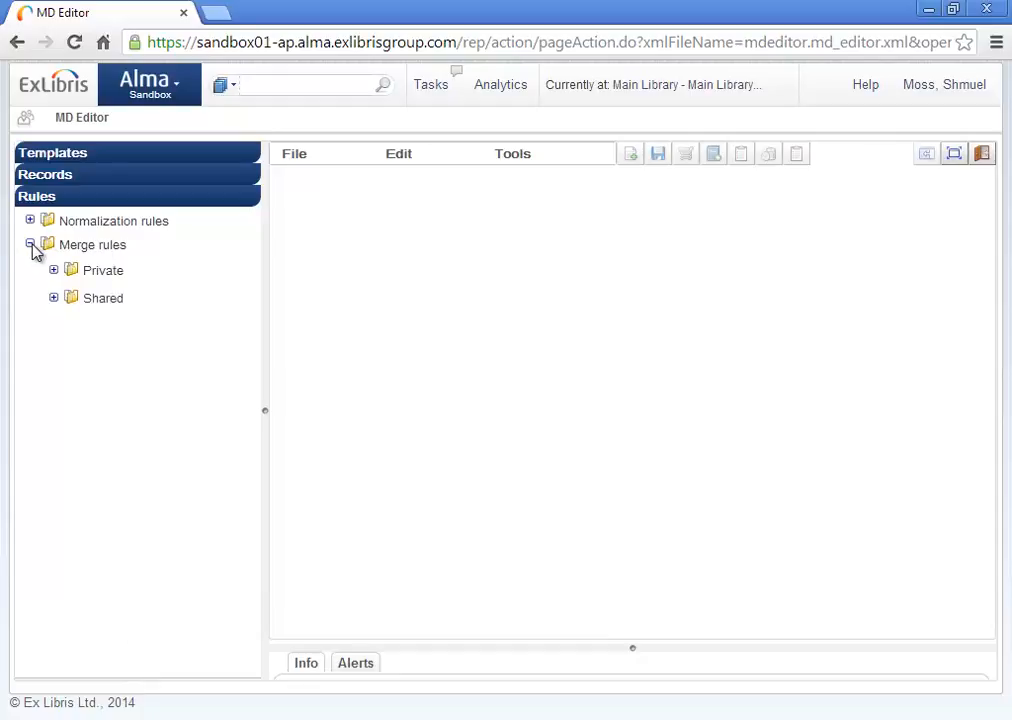
pyautogui.click(54, 270)
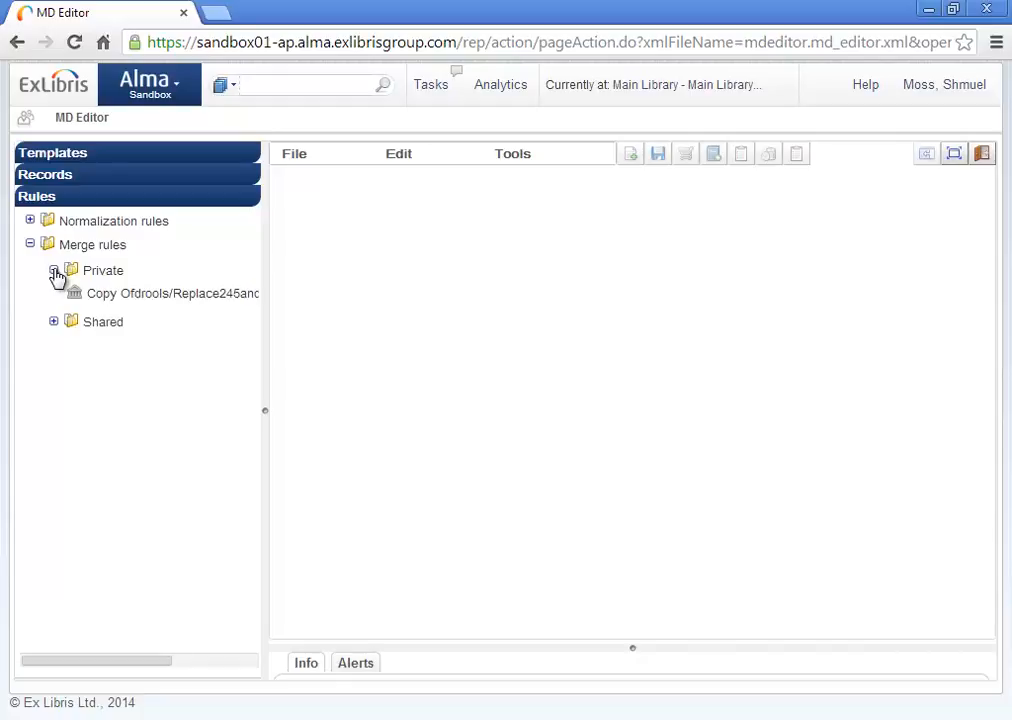
pyautogui.rightClick(122, 297)
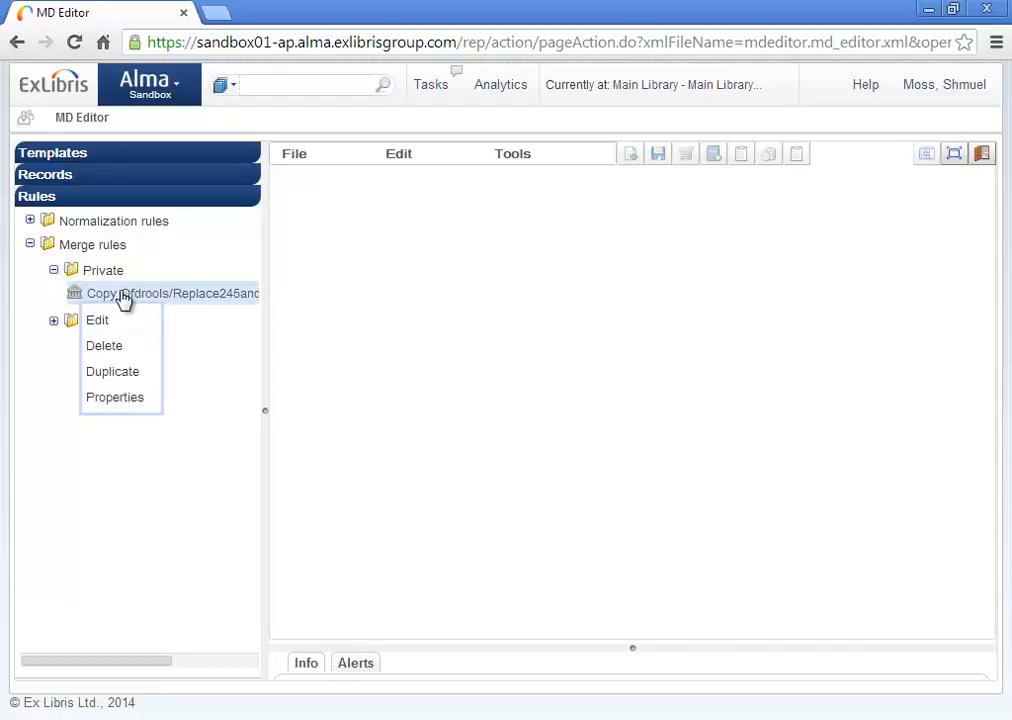
# Open the shared merge rule drools/ConditionalSubjectHeadings.dslr for editing to view its structure
pyautogui.click(55, 324)
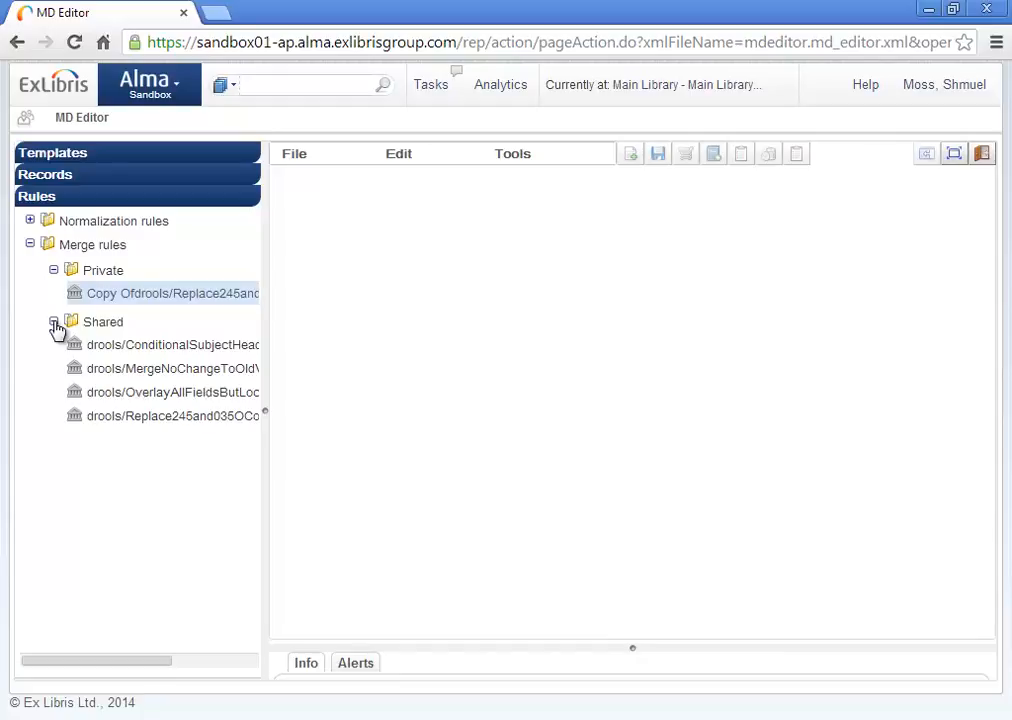
pyautogui.rightClick(134, 355)
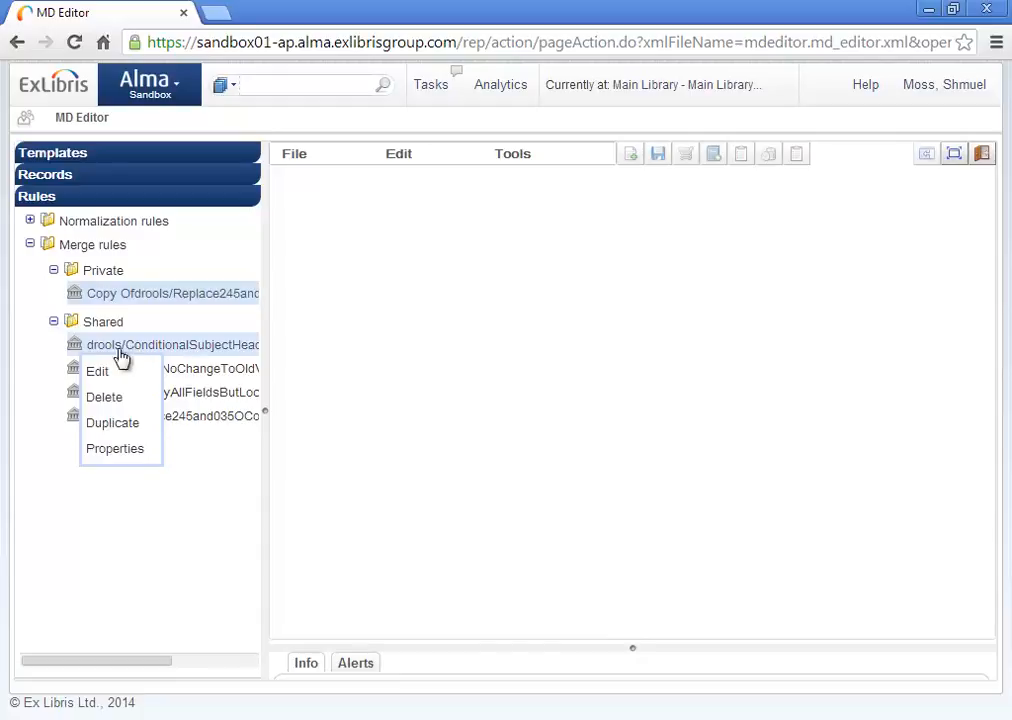
pyautogui.click(97, 376)
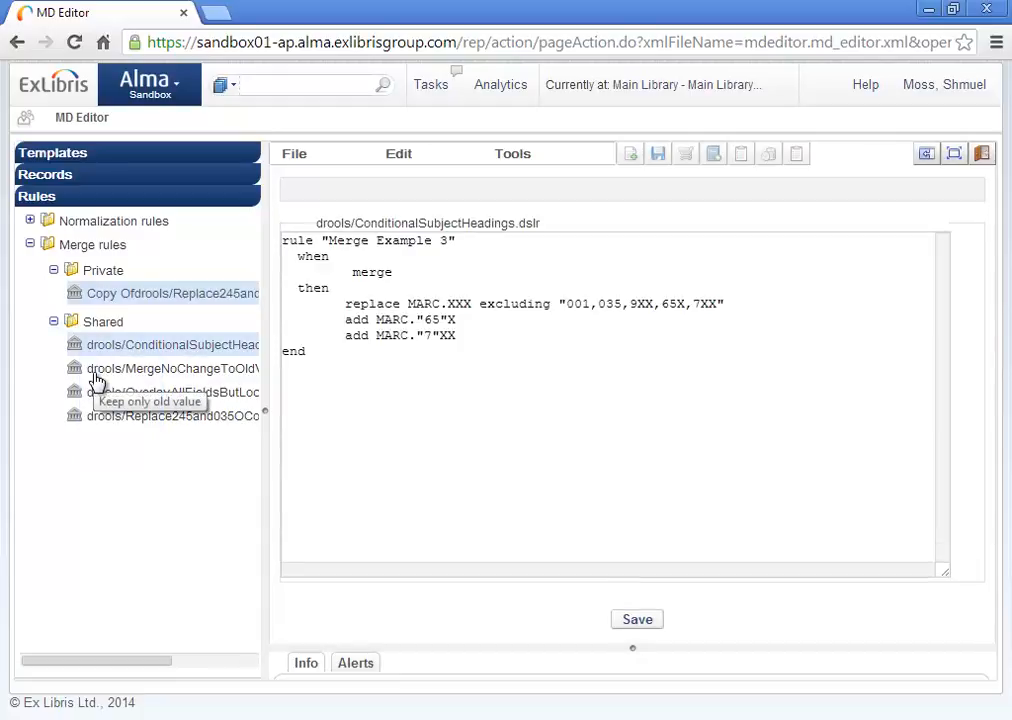
# View the properties of the shared merge rule drools/ConditionalSubjectHeadings.dslr and close them without saving
pyautogui.rightClick(133, 357)
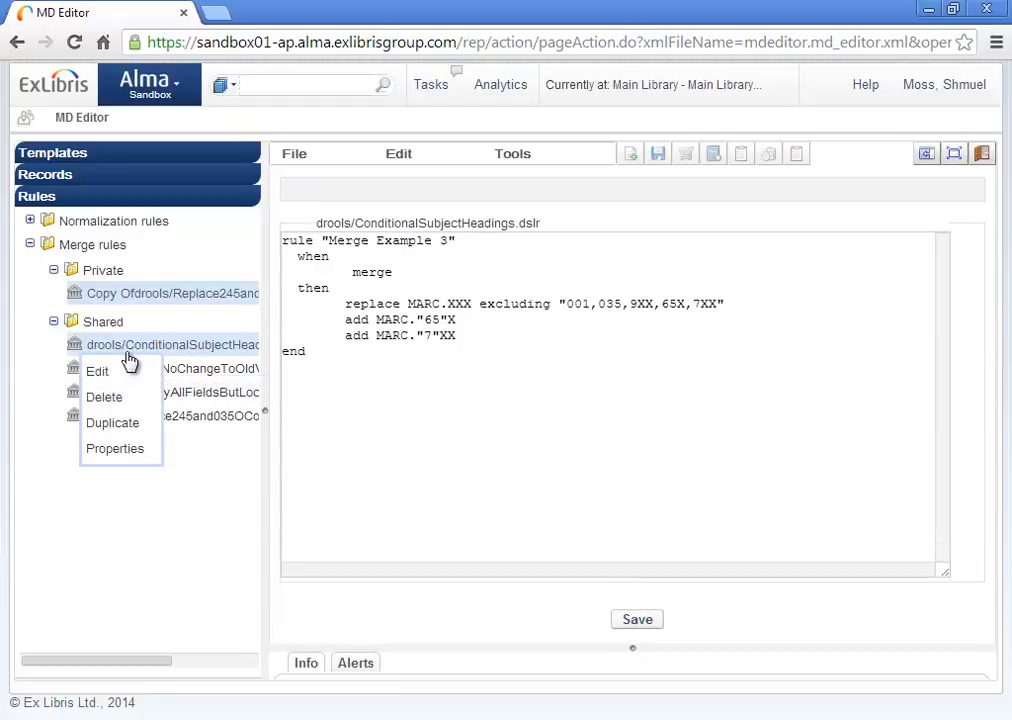
pyautogui.click(114, 450)
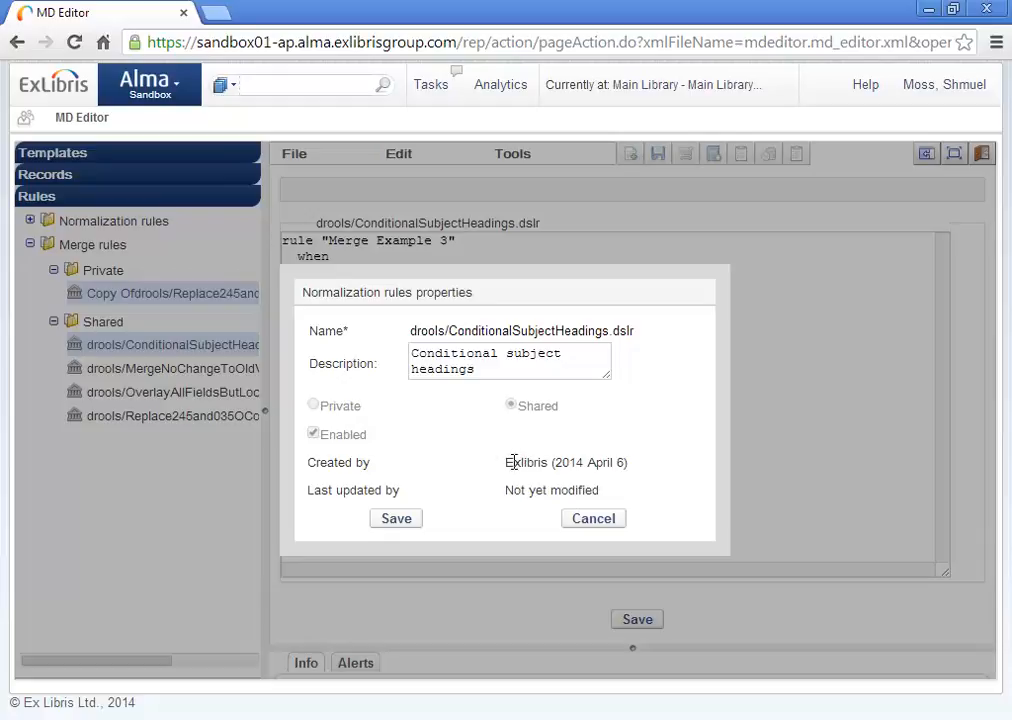
pyautogui.click(581, 519)
# Set the private copy of the Replace245and035OCoLCifExist merge rule to Shared in its properties, and discard the change
pyautogui.rightClick(160, 294)
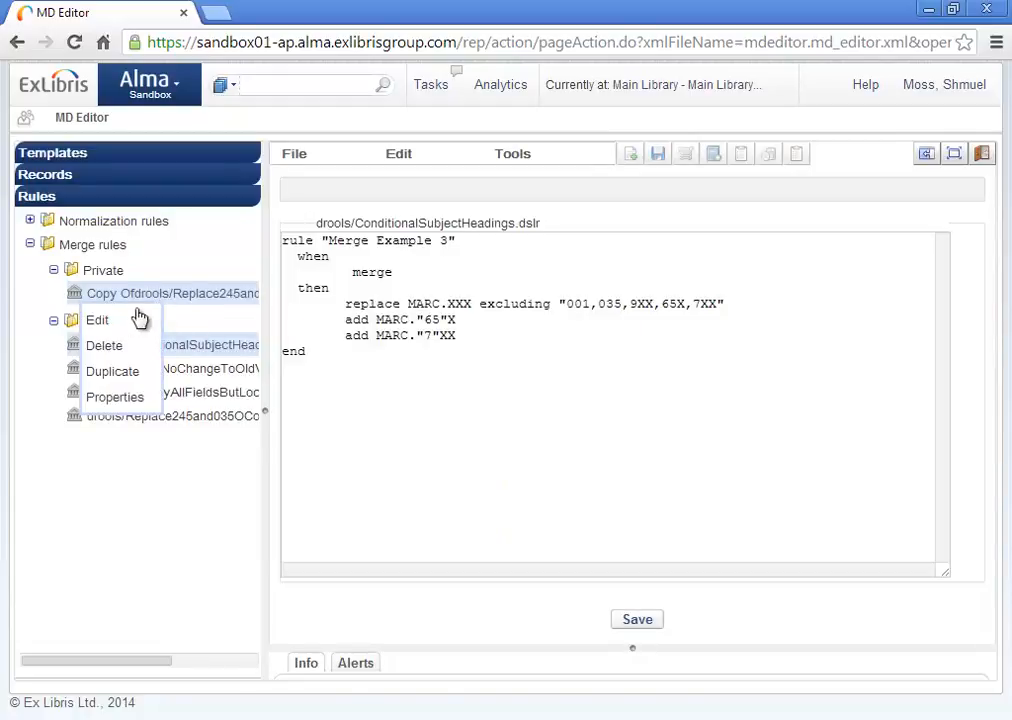
pyautogui.click(112, 397)
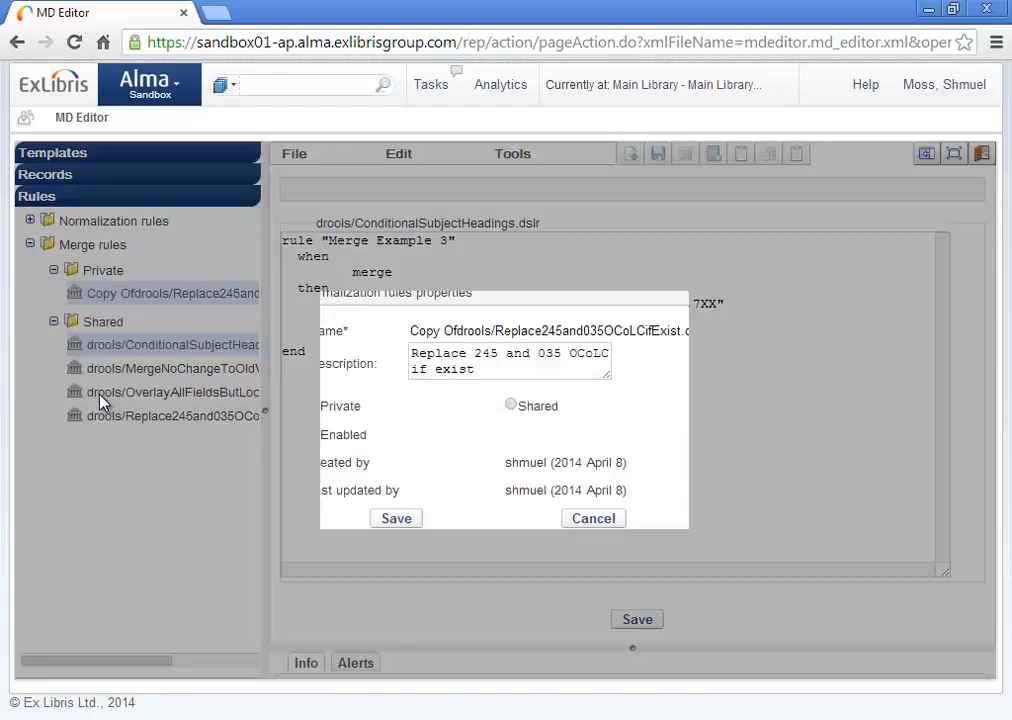
pyautogui.click(512, 406)
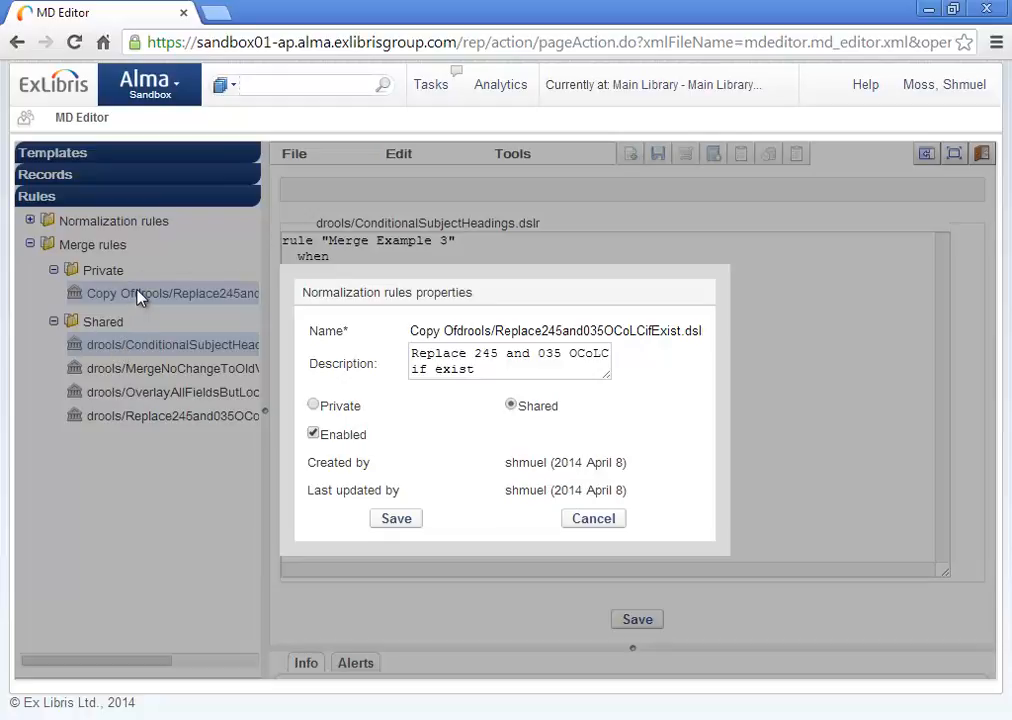
pyautogui.click(582, 522)
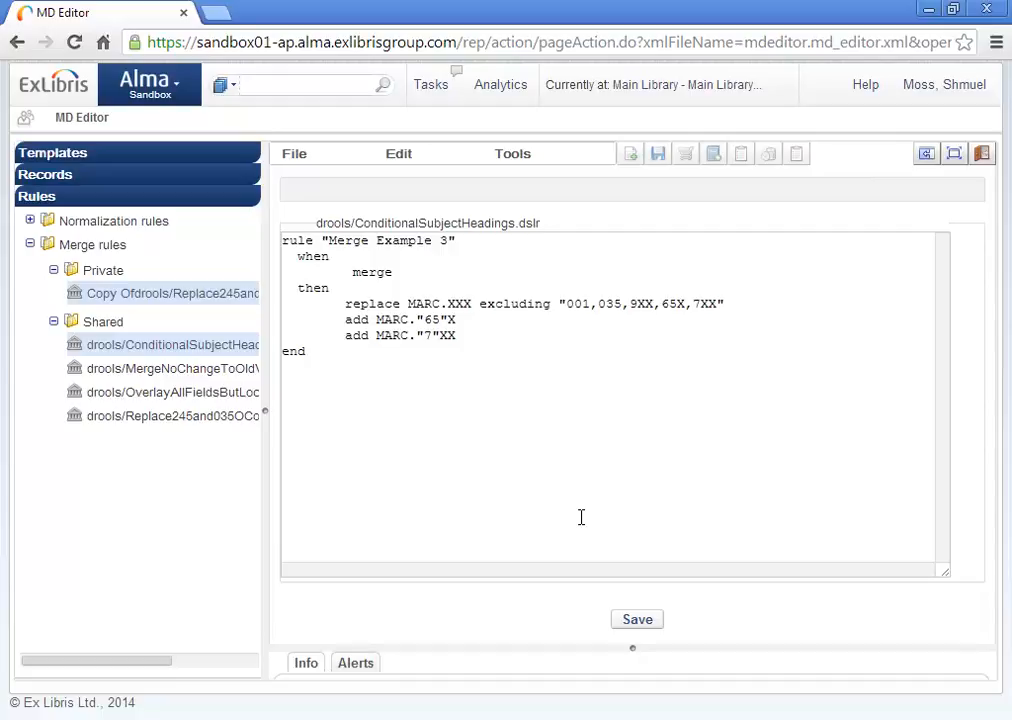
# Open the properties form for a new merge rule and cancel it without entering anything
pyautogui.click(300, 158)
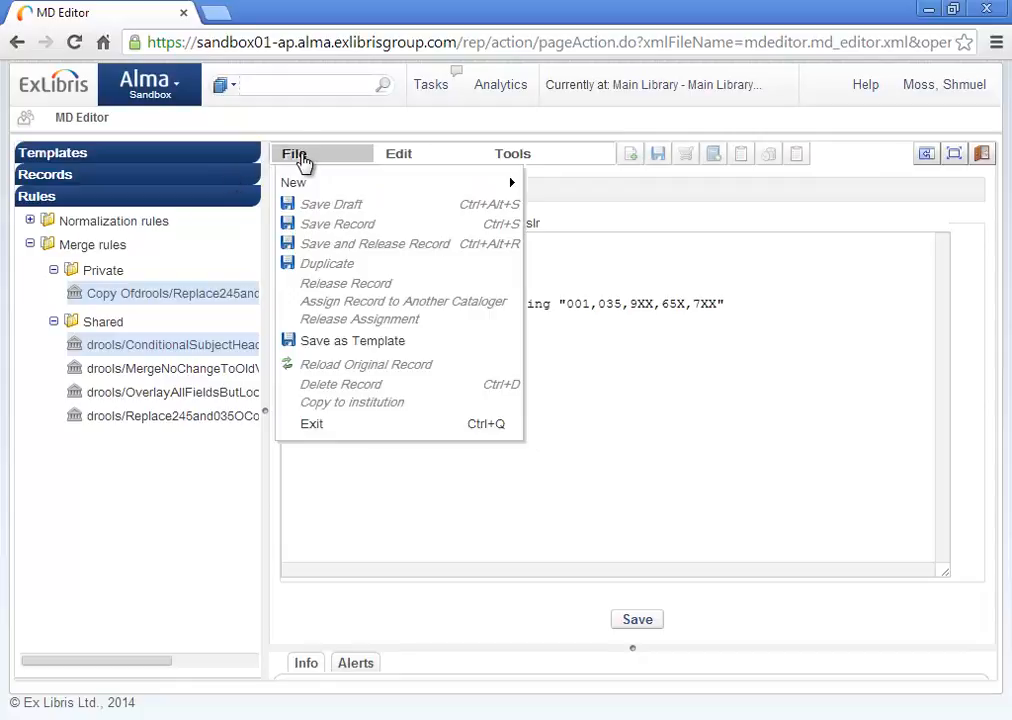
pyautogui.moveTo(302, 190)
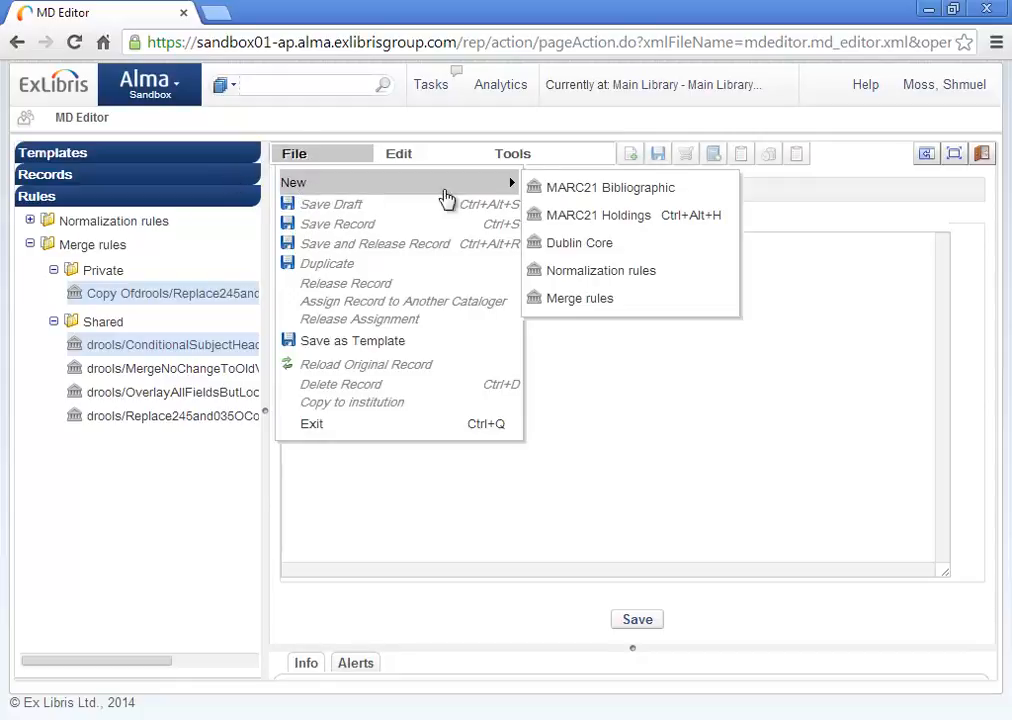
pyautogui.click(601, 300)
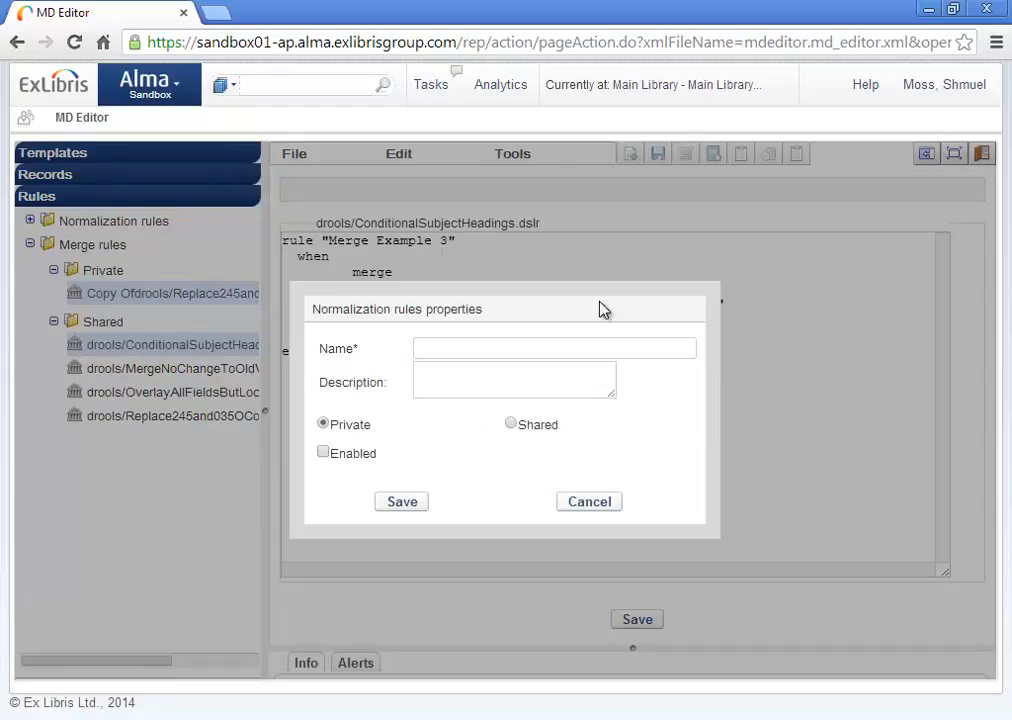
pyautogui.click(592, 503)
# Insert a Merge Snippet custom rule below the existing rule in drools/ConditionalSubjectHeadings.dslr
pyautogui.click(331, 400)
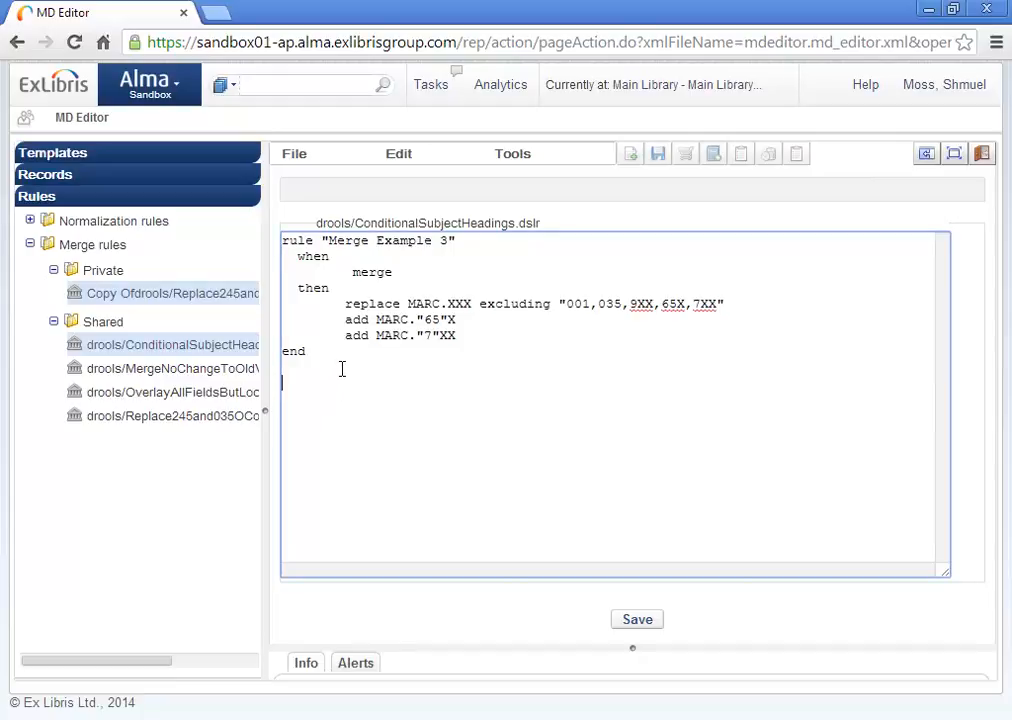
pyautogui.click(397, 161)
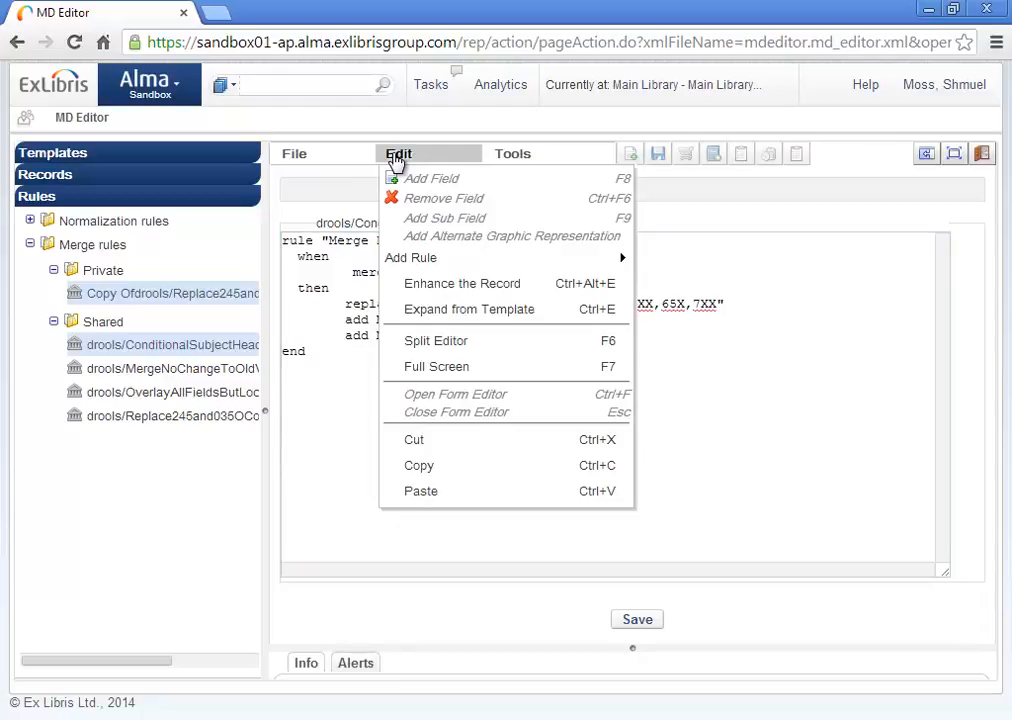
pyautogui.moveTo(445, 268)
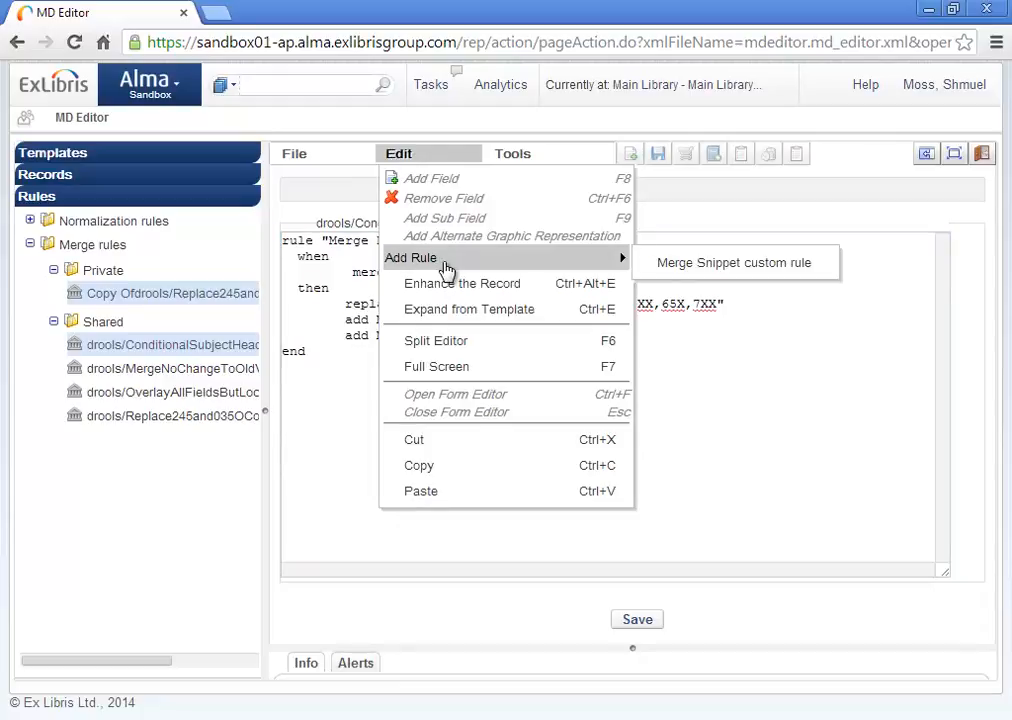
pyautogui.click(707, 268)
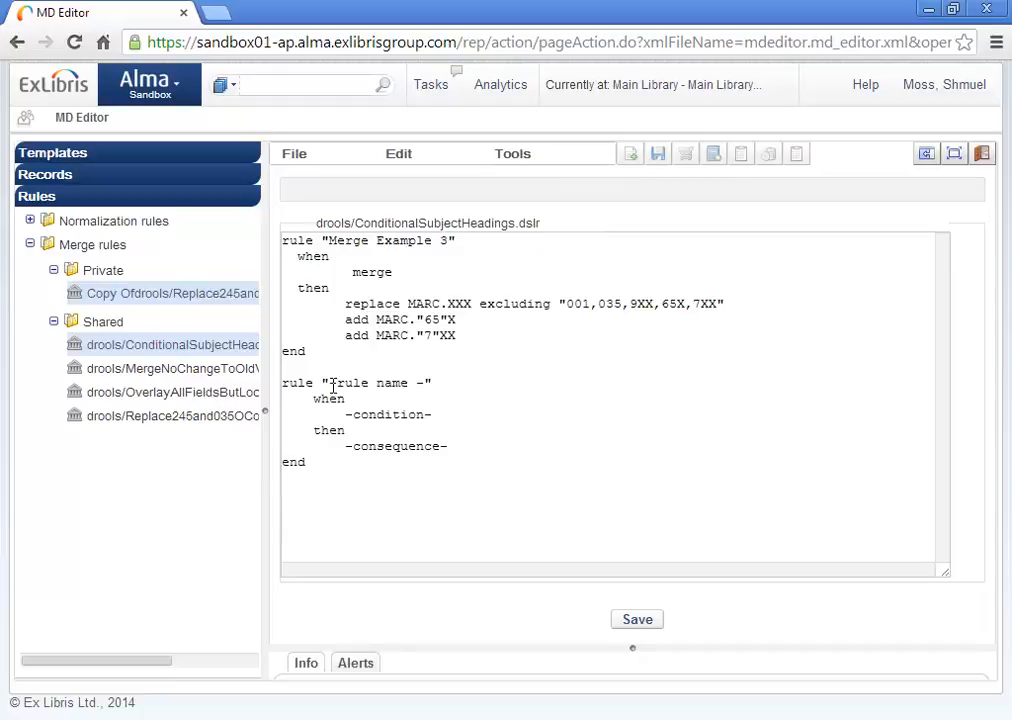
# Review the inserted snippet's rule name, condition and consequence placeholders, and delete the snippet from the rule text
pyautogui.moveTo(329, 383); pyautogui.dragTo(428, 383)
pyautogui.moveTo(345, 414); pyautogui.dragTo(434, 418)
pyautogui.moveTo(345, 446); pyautogui.dragTo(451, 448)
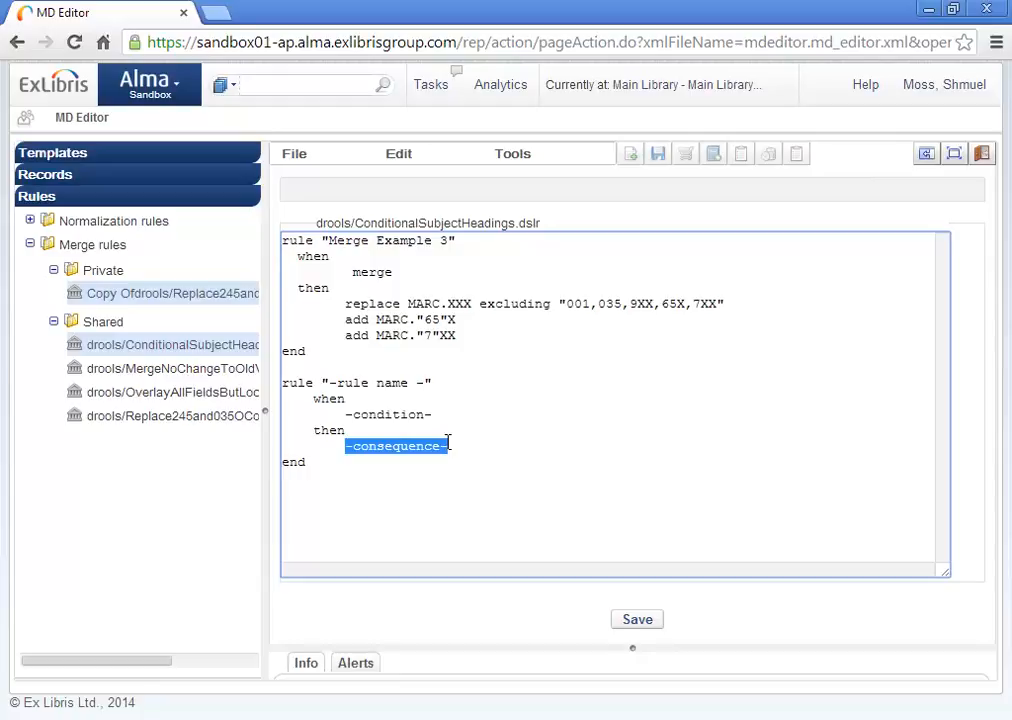
pyautogui.moveTo(308, 464); pyautogui.dragTo(278, 372)
pyautogui.press('Delete')
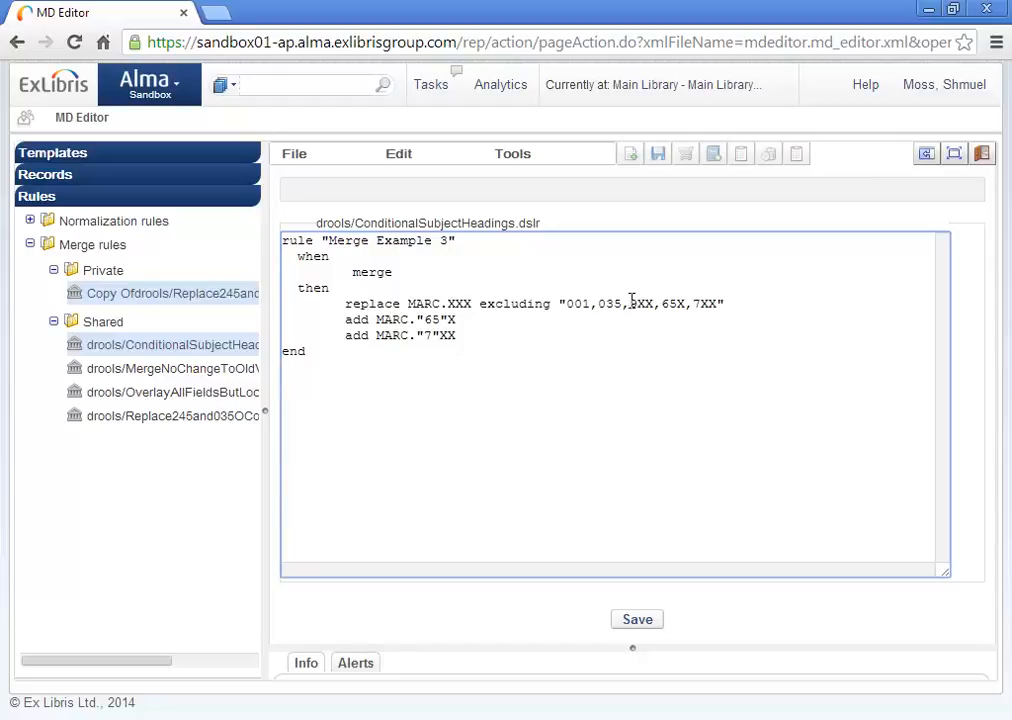
# Examine which fields the Merge Example 3 rule replaces, which it excludes, and which its add statements cover
pyautogui.moveTo(630, 303); pyautogui.dragTo(719, 306)
pyautogui.moveTo(408, 305); pyautogui.dragTo(472, 303)
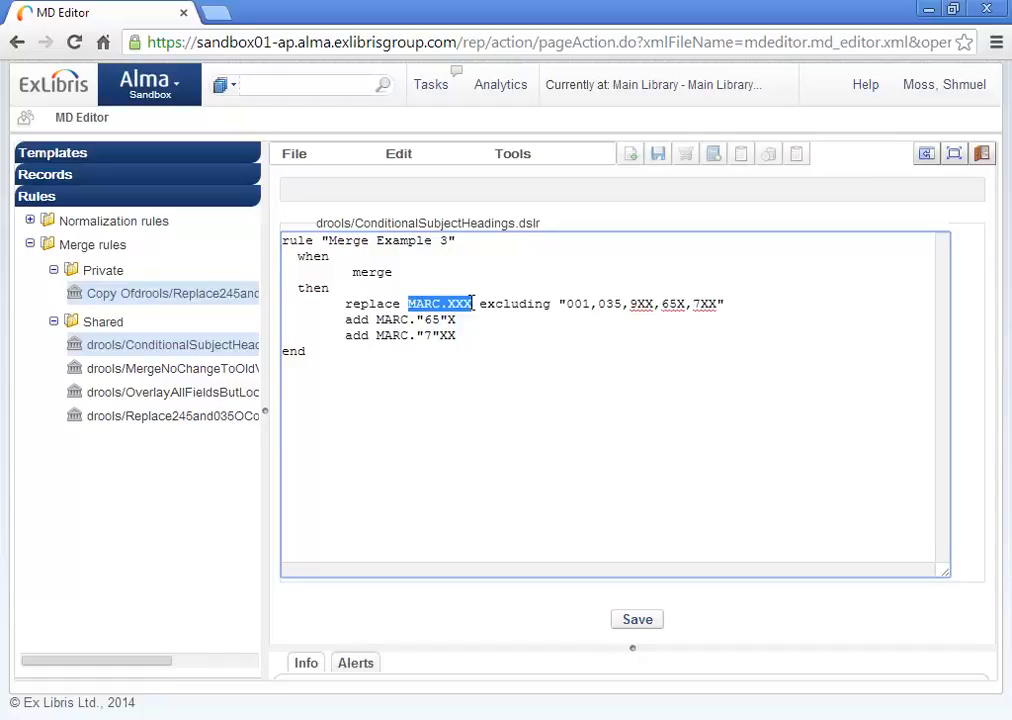
pyautogui.moveTo(566, 304); pyautogui.dragTo(720, 305)
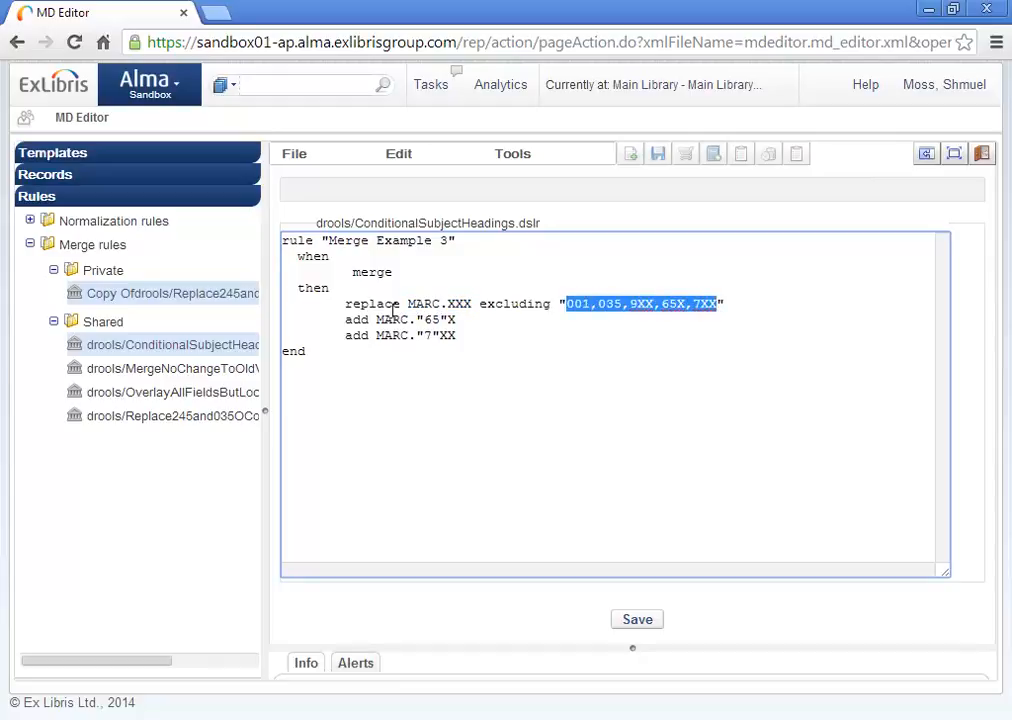
pyautogui.moveTo(344, 320); pyautogui.dragTo(371, 321)
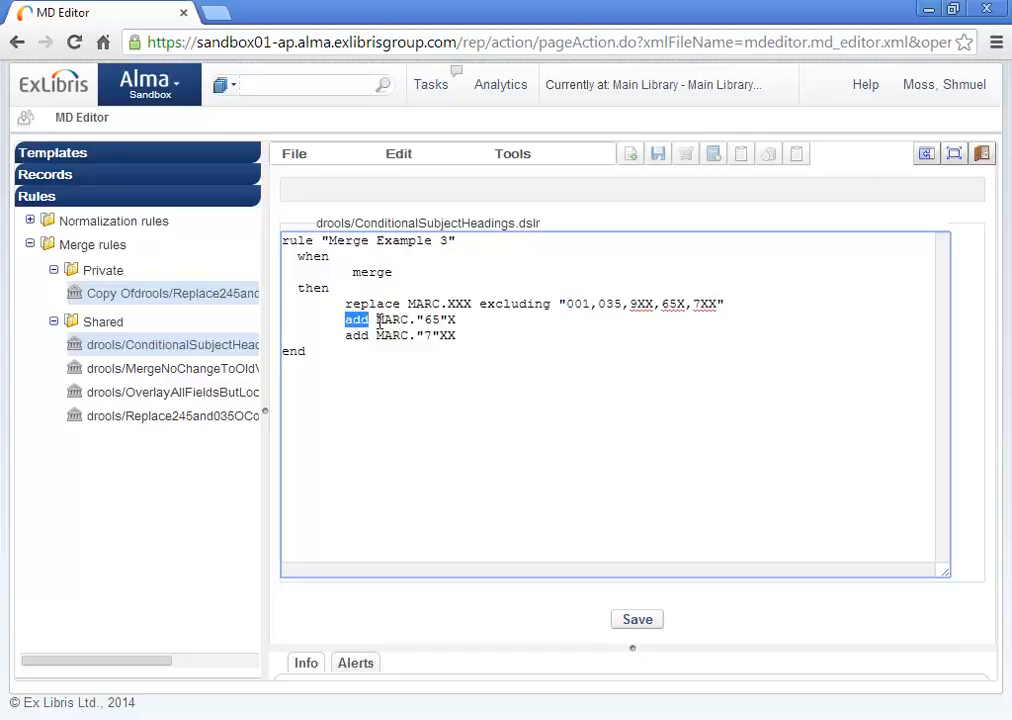
pyautogui.moveTo(376, 320); pyautogui.dragTo(470, 321)
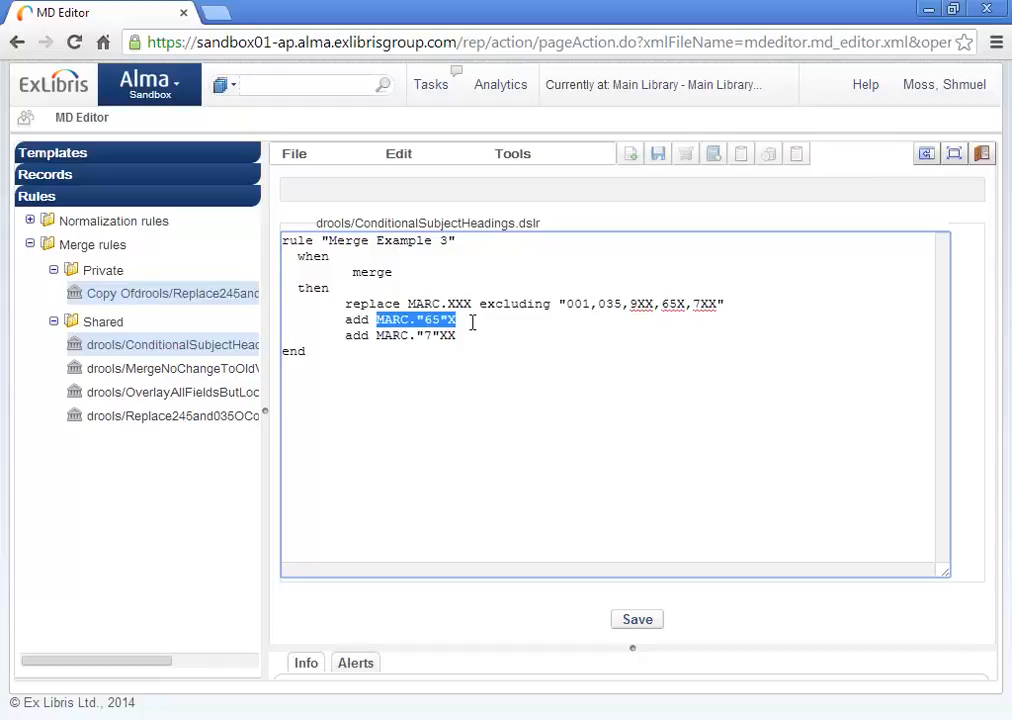
pyautogui.click(375, 336)
pyautogui.moveTo(376, 336); pyautogui.dragTo(458, 340)
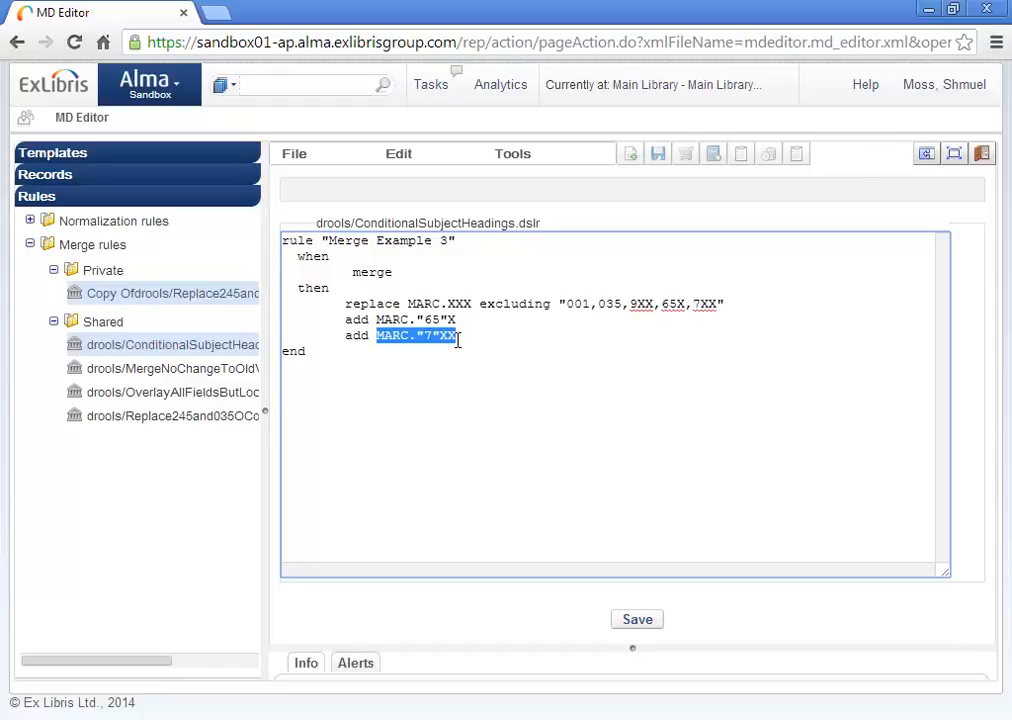
# Compare the replace statement of Merge Example 3 with its add statements for the 65X and 7XX fields
pyautogui.click(346, 304)
pyautogui.moveTo(346, 304); pyautogui.dragTo(421, 305)
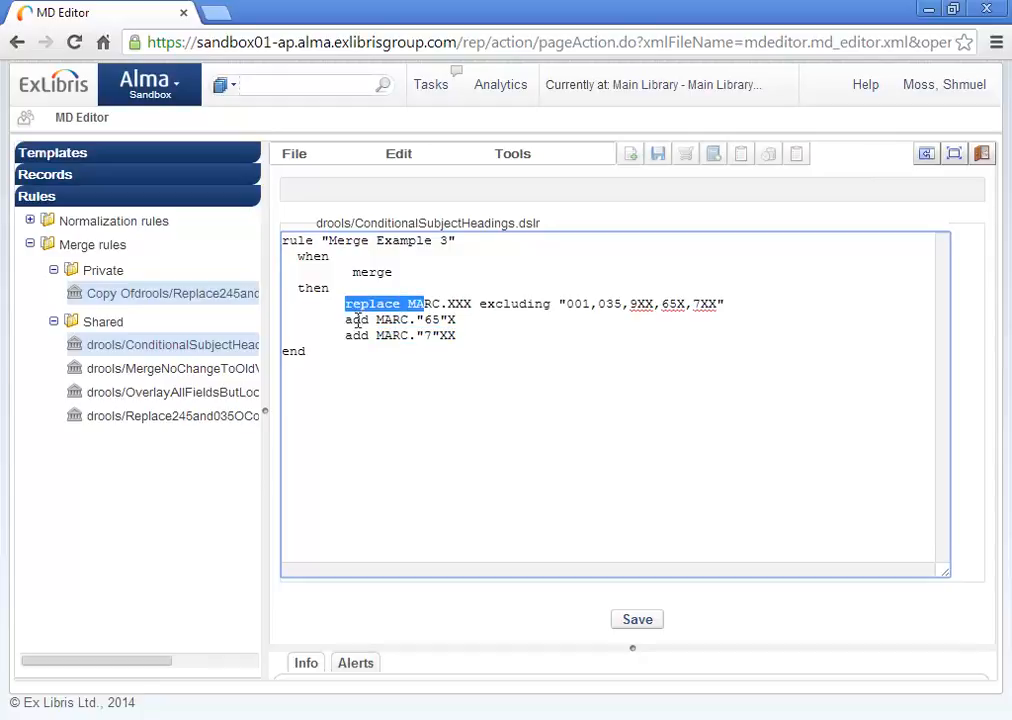
pyautogui.moveTo(346, 320); pyautogui.dragTo(424, 322)
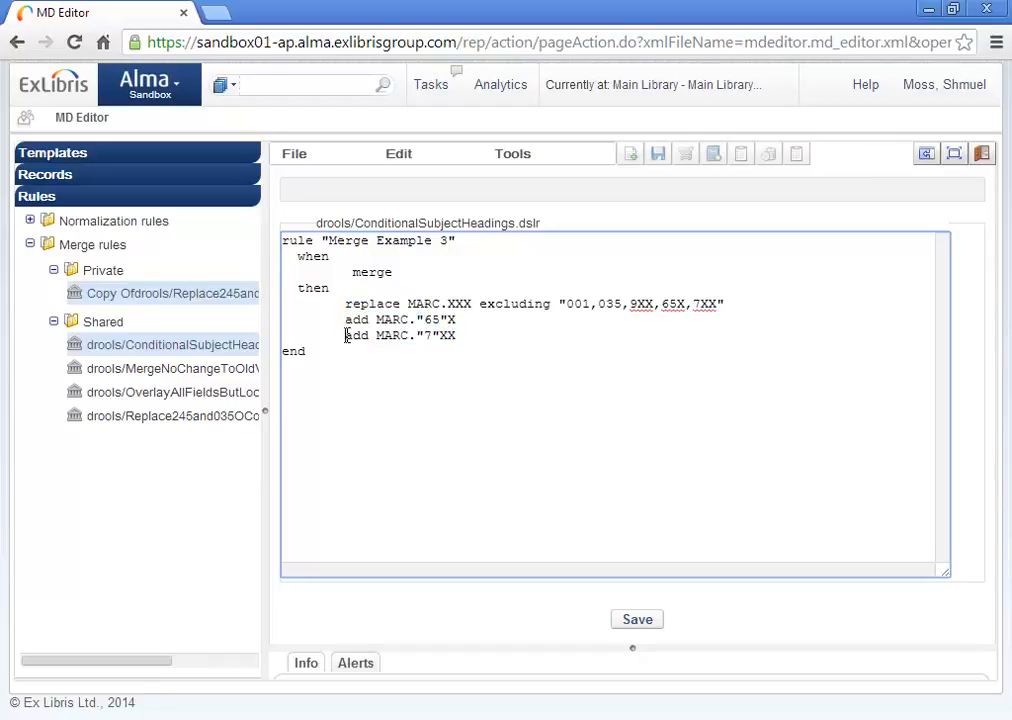
pyautogui.moveTo(345, 336); pyautogui.dragTo(441, 336)
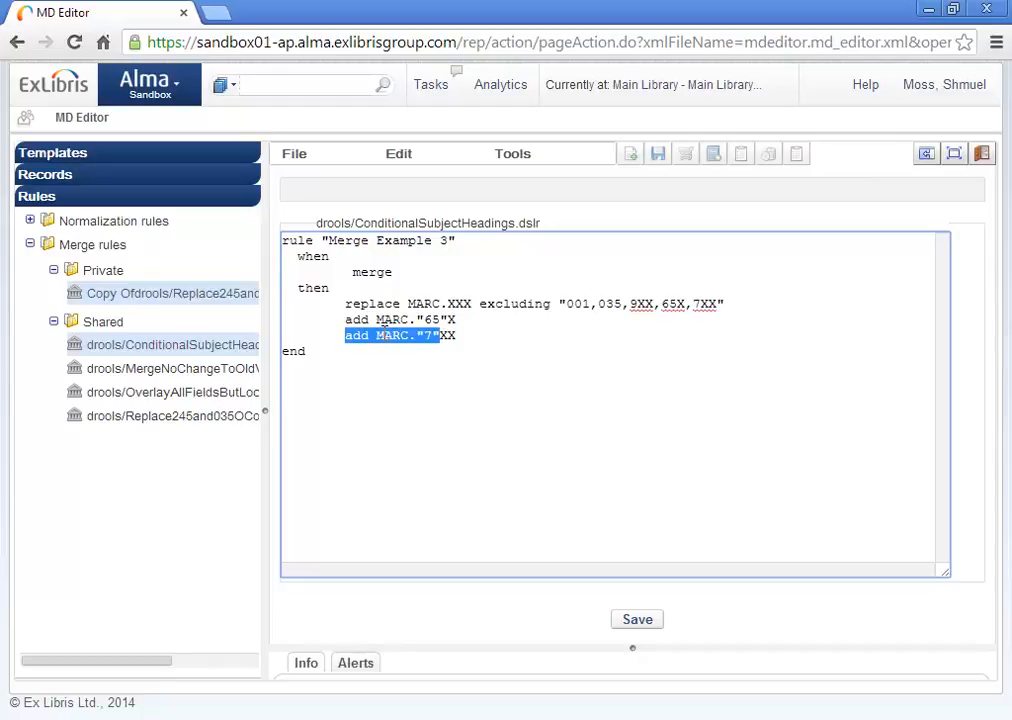
pyautogui.moveTo(345, 303); pyautogui.dragTo(448, 304)
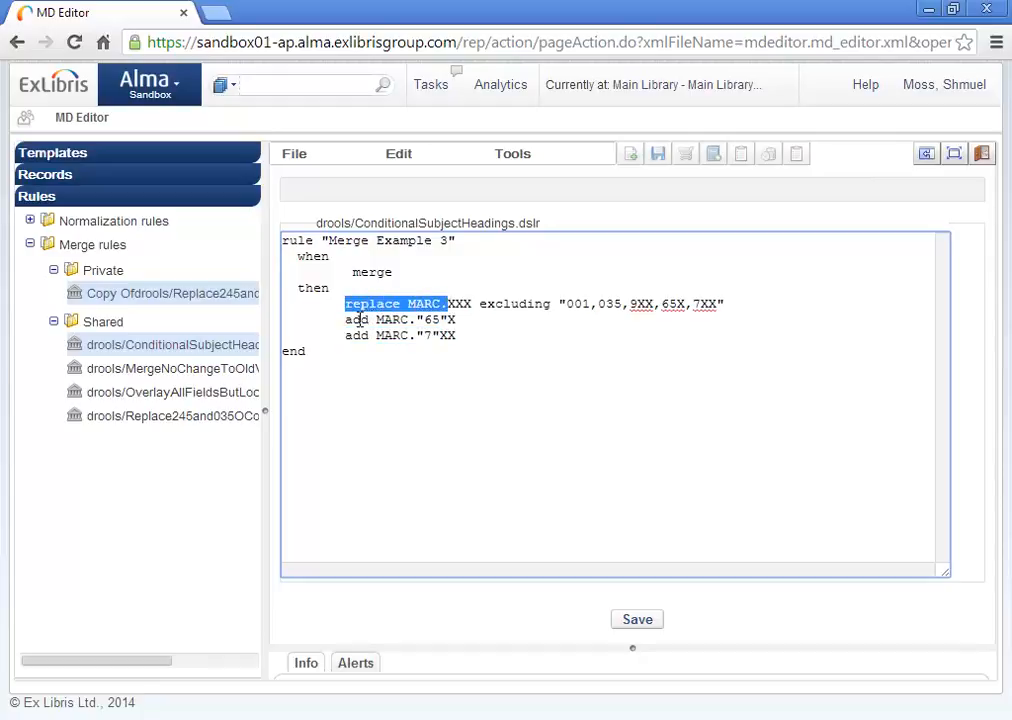
pyautogui.moveTo(345, 320); pyautogui.dragTo(450, 320)
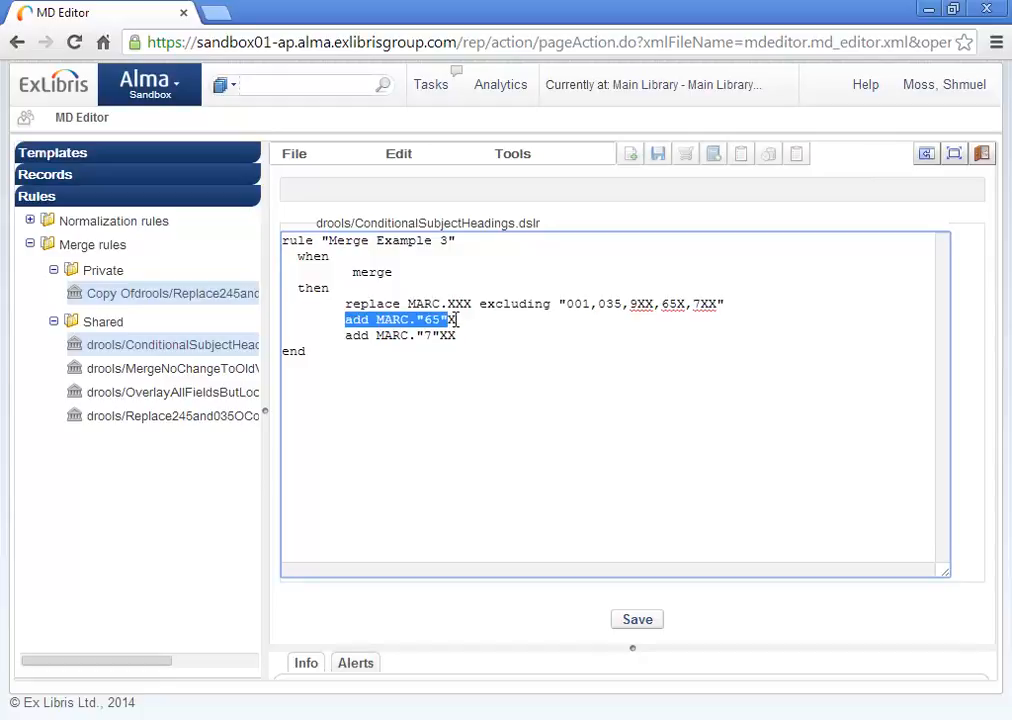
pyautogui.moveTo(347, 303); pyautogui.dragTo(549, 311)
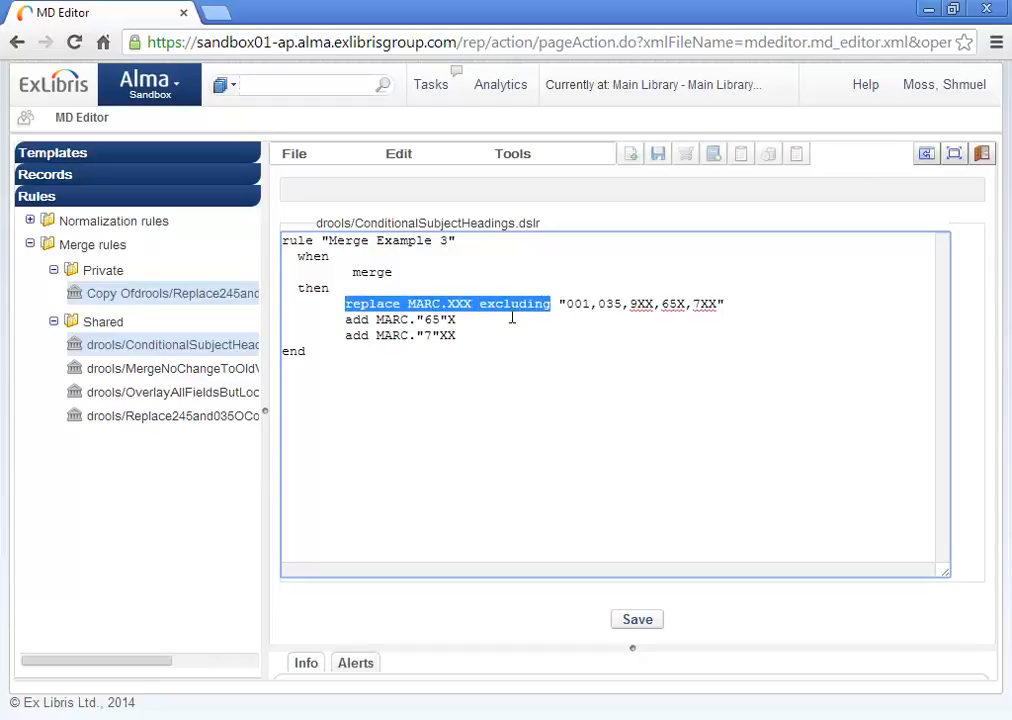
# View the shared merge rule drools/MergeNoChangeToOldValue.dslr, and open drools/OverlayAllFieldsButLocal.dslr to examine its replace statements and exclusions
pyautogui.rightClick(193, 378)
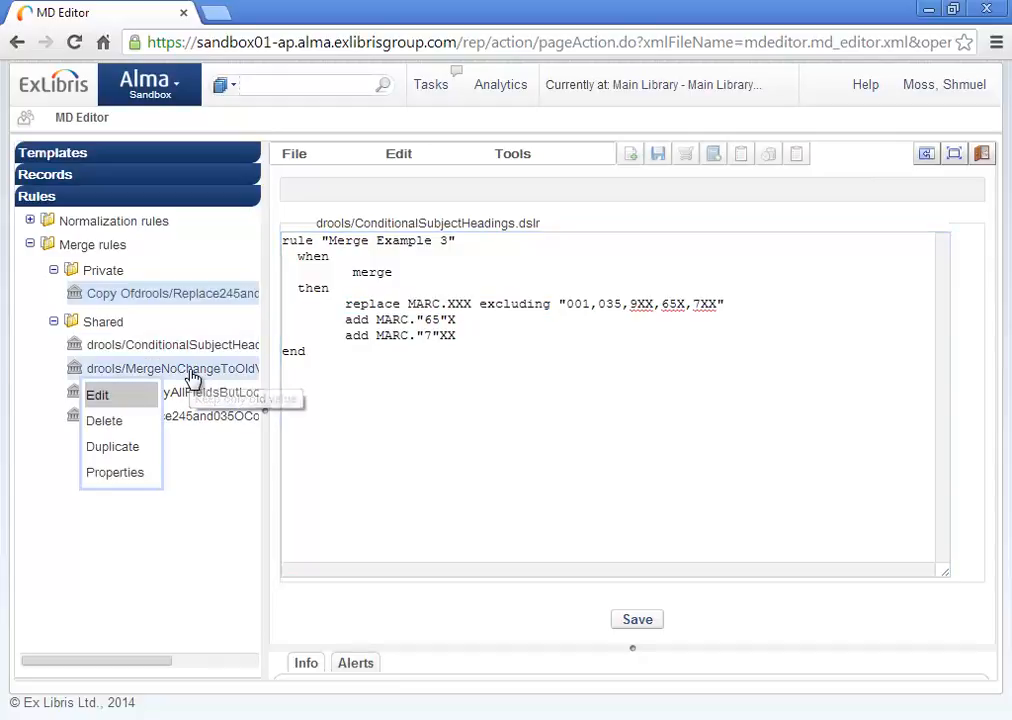
pyautogui.click(102, 399)
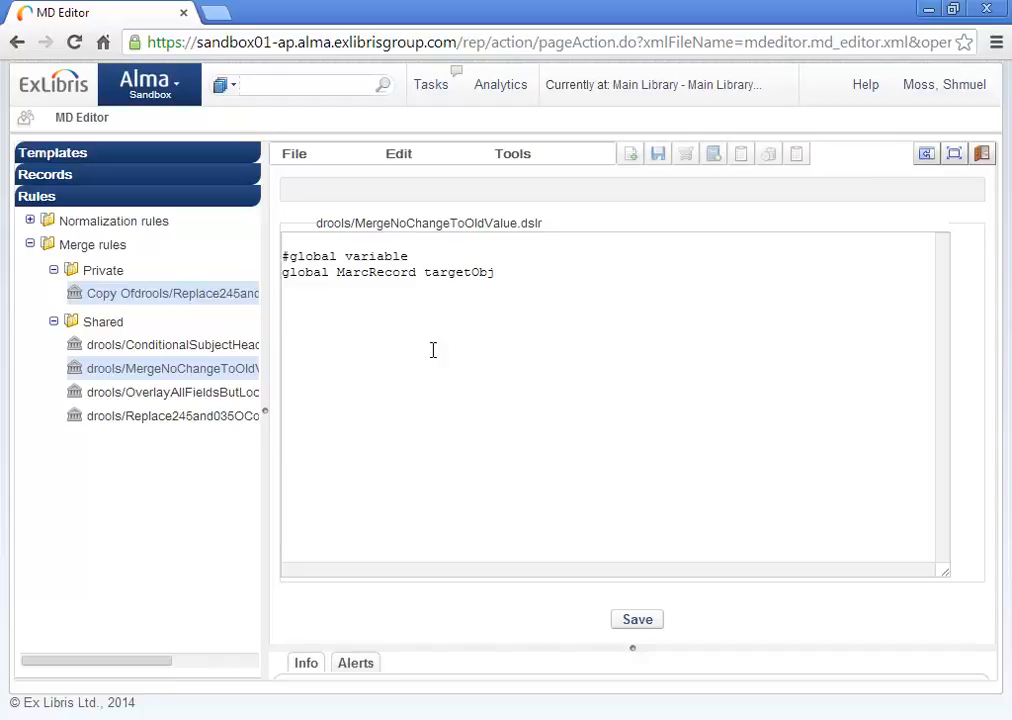
pyautogui.rightClick(190, 401)
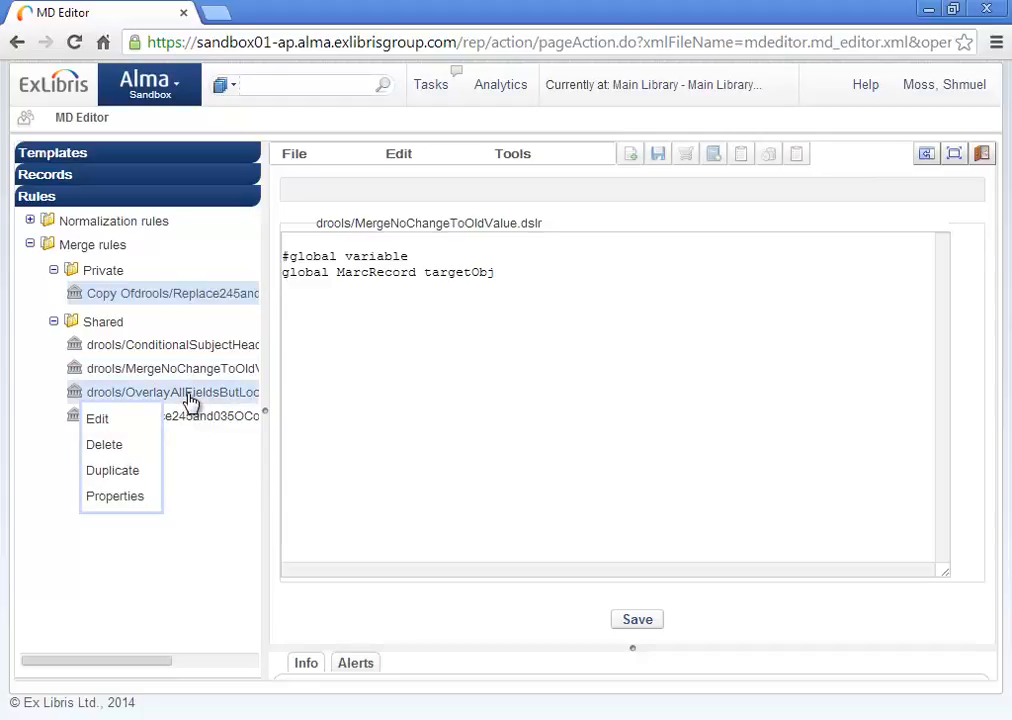
pyautogui.click(107, 427)
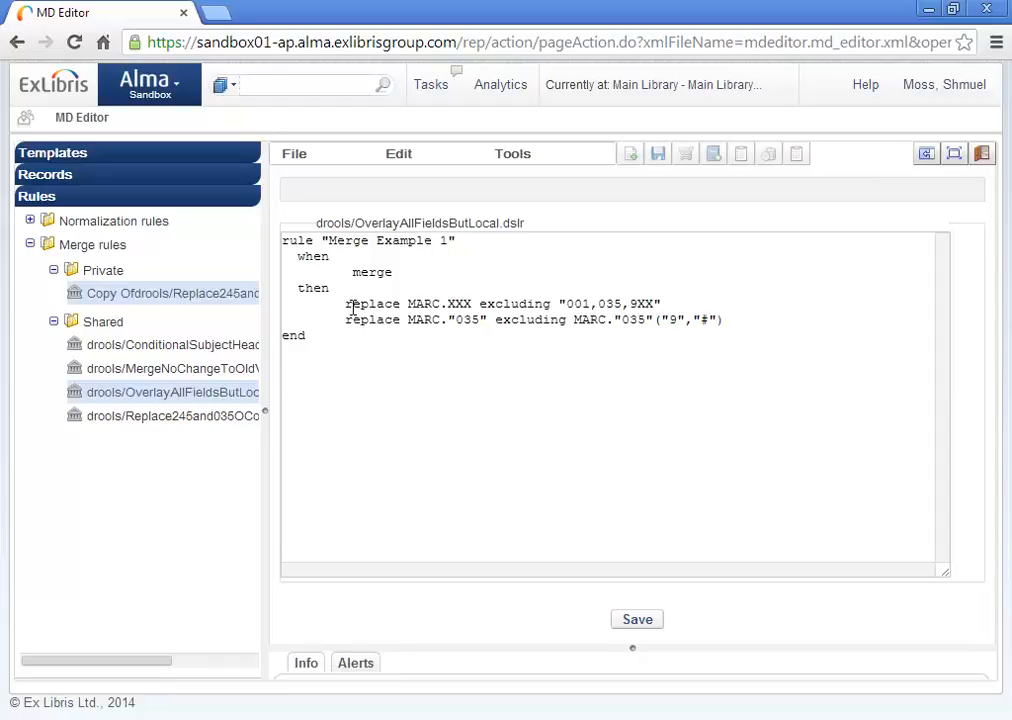
pyautogui.moveTo(346, 304); pyautogui.dragTo(474, 303)
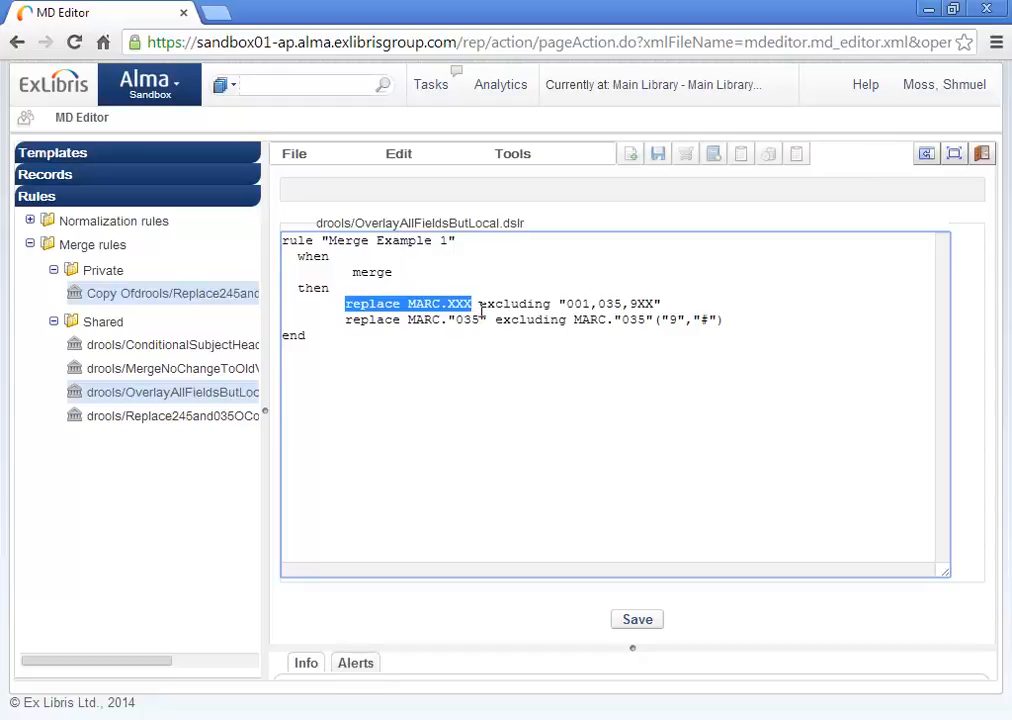
pyautogui.moveTo(479, 303); pyautogui.dragTo(655, 304)
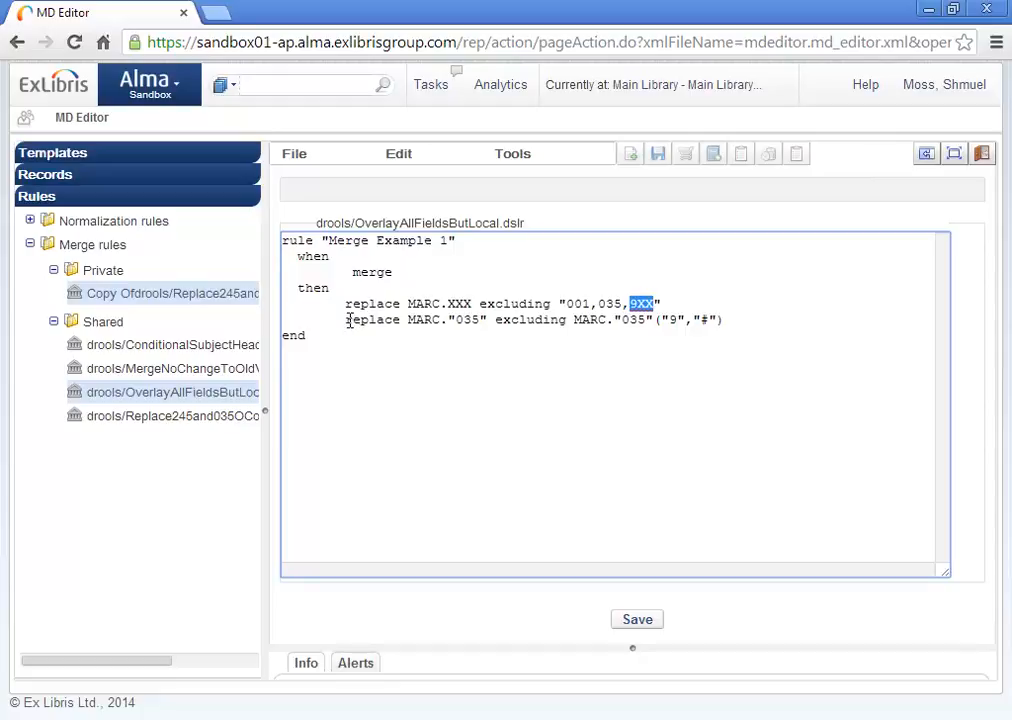
pyautogui.moveTo(347, 321); pyautogui.dragTo(714, 320)
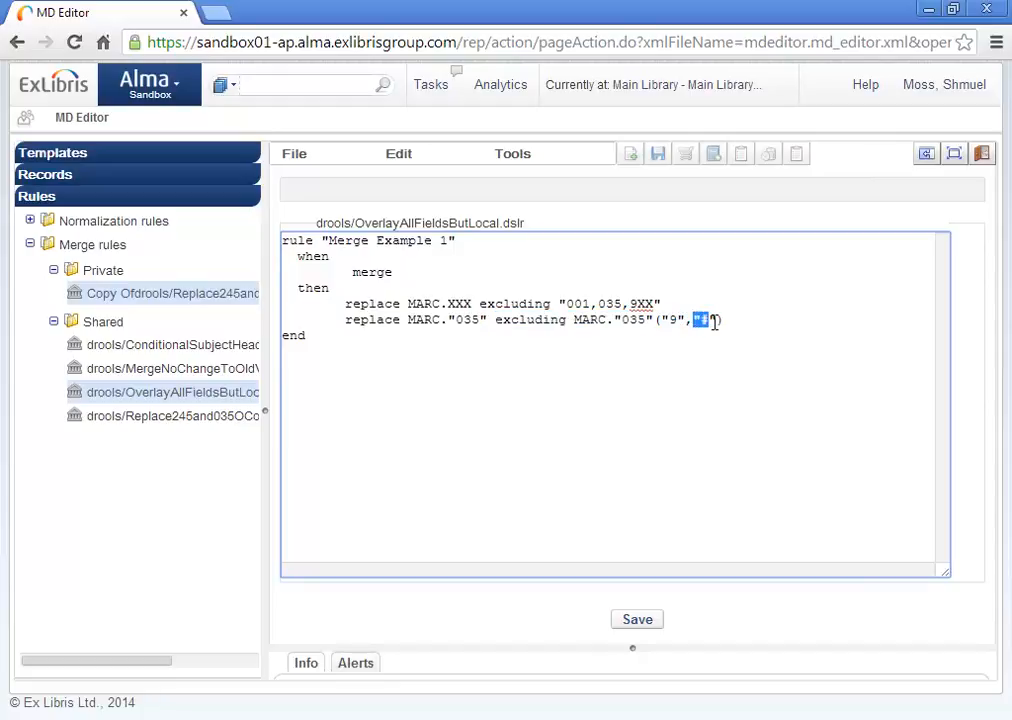
# Open the shared merge rule drools/Replace245and035OCoLCifExist.dslr for editing to view its add and replace statements
pyautogui.rightClick(197, 425)
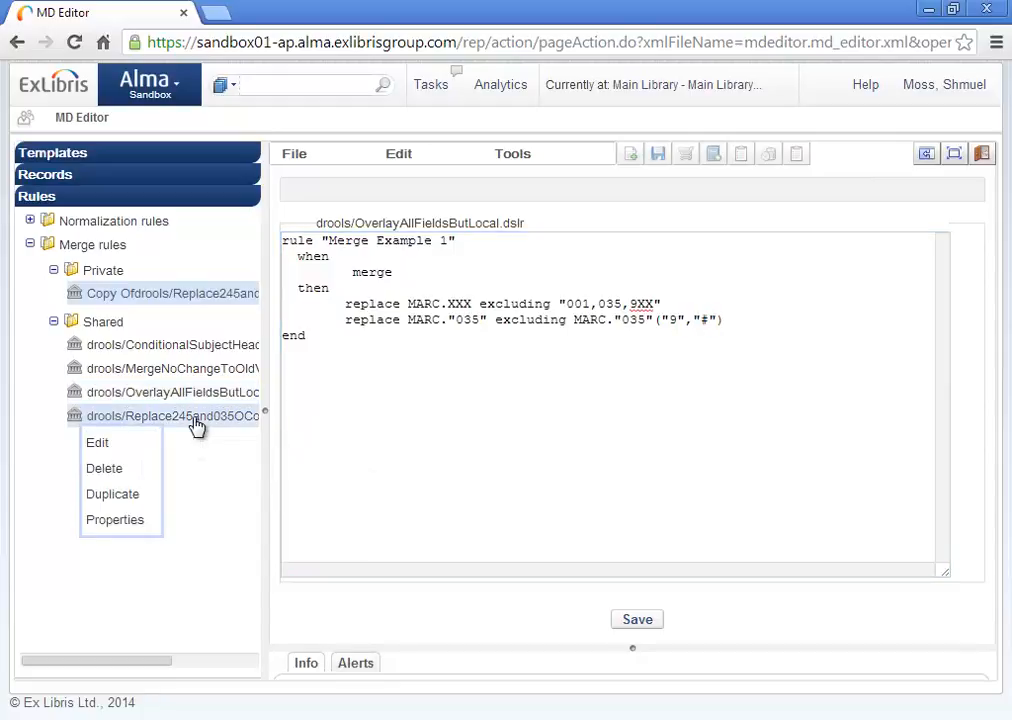
pyautogui.click(96, 443)
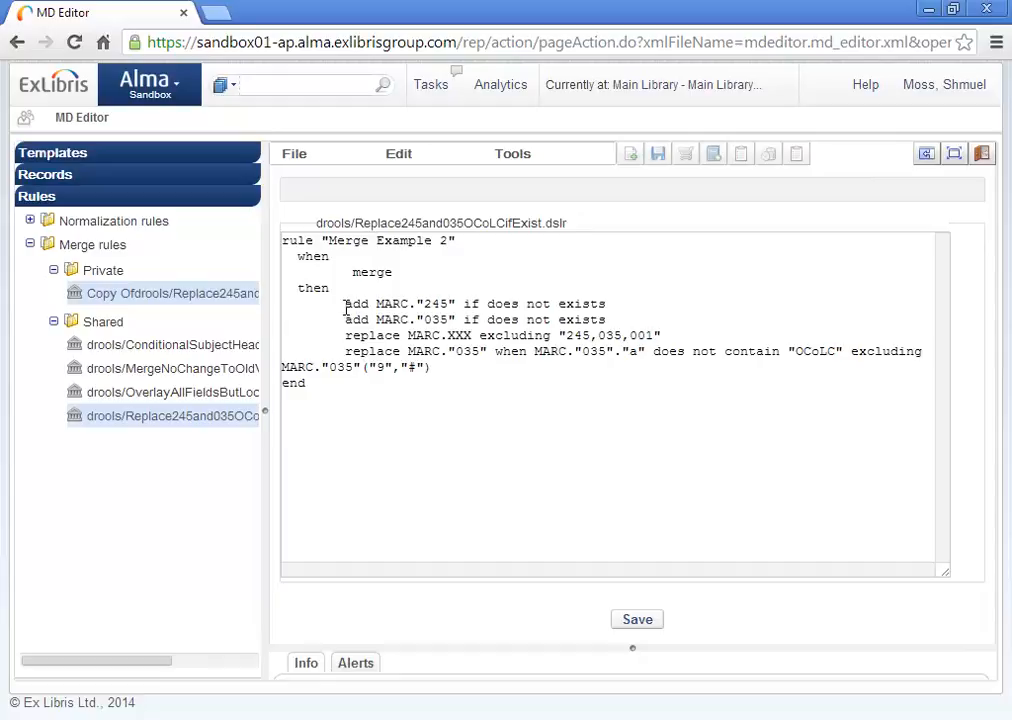
# Examine the add statements for MARC fields 245 and 035 in Merge Example 2, including their existence condition
pyautogui.moveTo(345, 310); pyautogui.dragTo(459, 304)
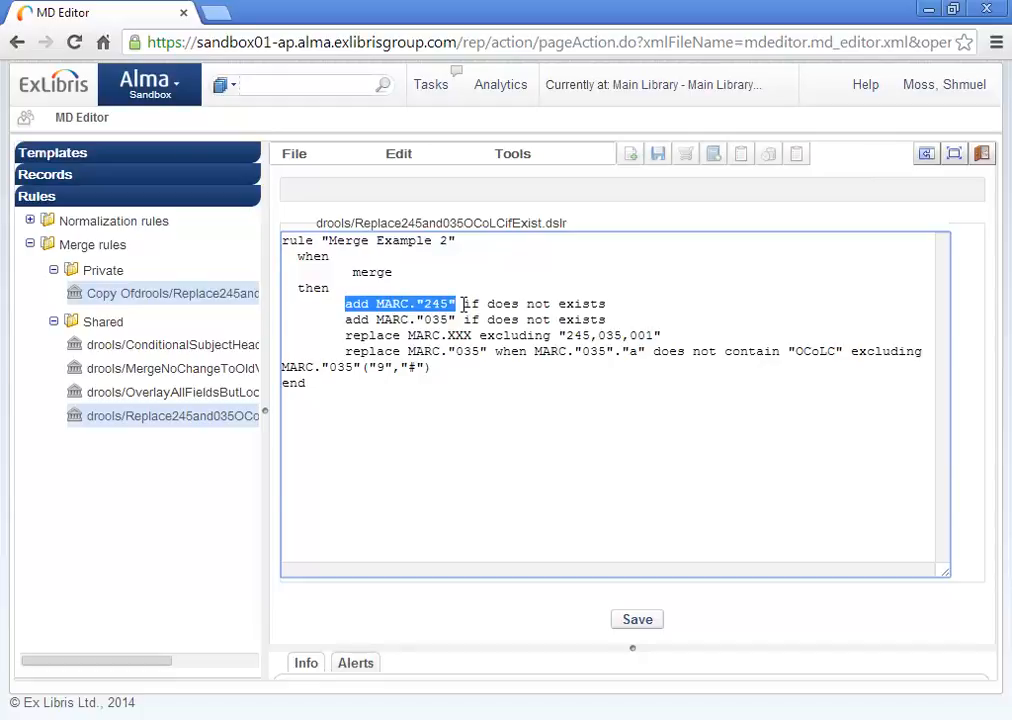
pyautogui.moveTo(462, 303); pyautogui.dragTo(607, 303)
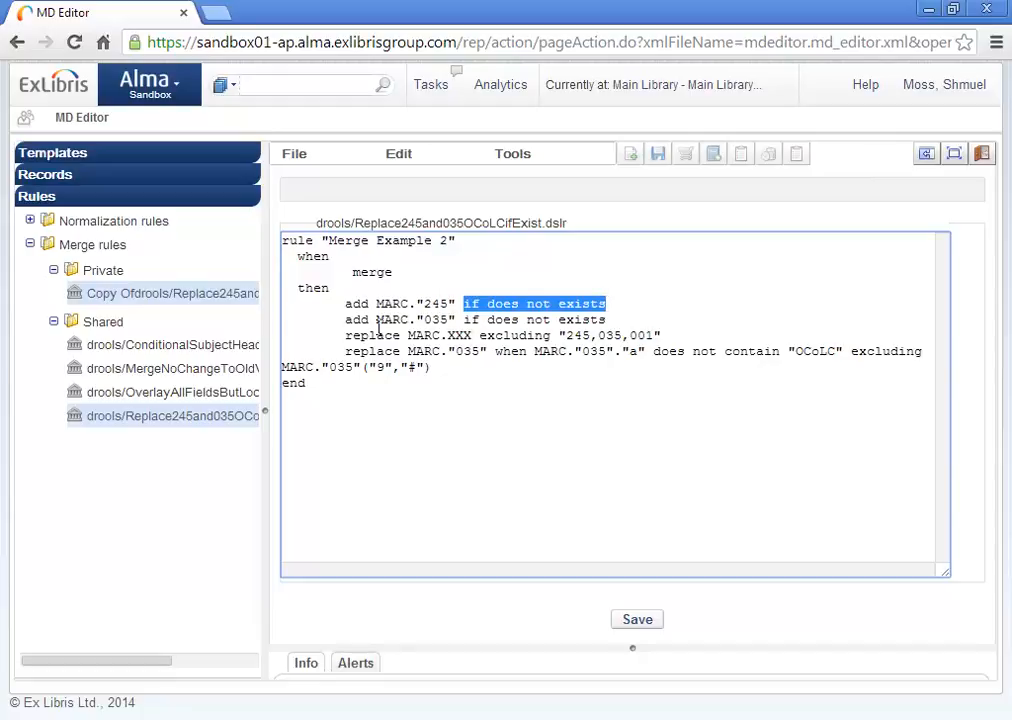
pyautogui.doubleClick(352, 319)
pyautogui.moveTo(388, 323); pyautogui.dragTo(457, 320)
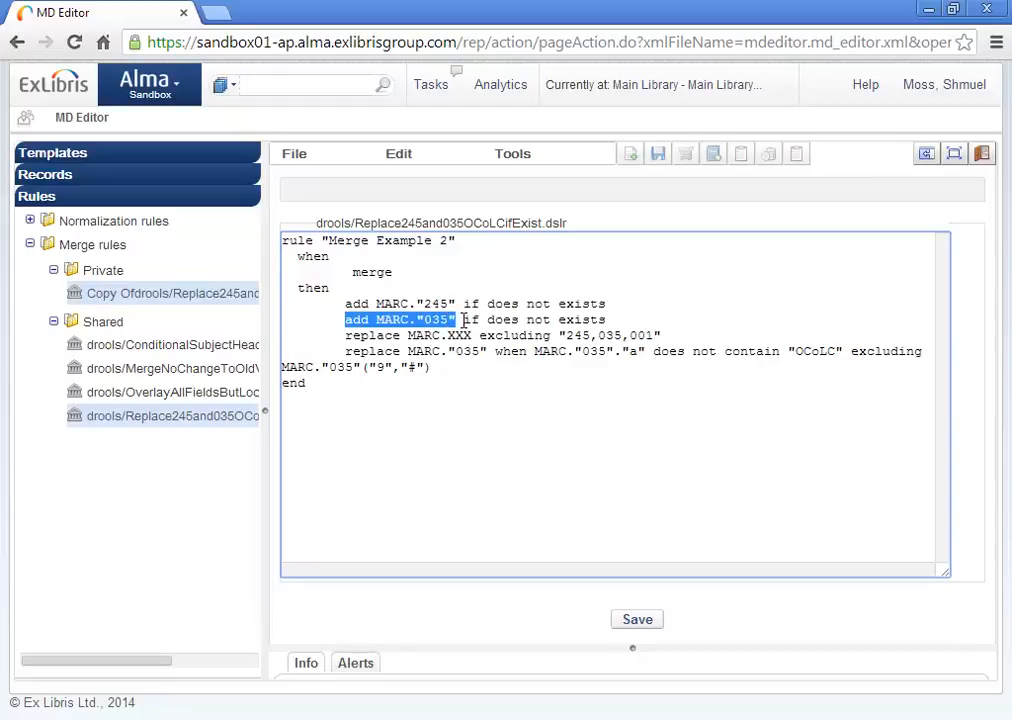
pyautogui.moveTo(463, 320); pyautogui.dragTo(609, 320)
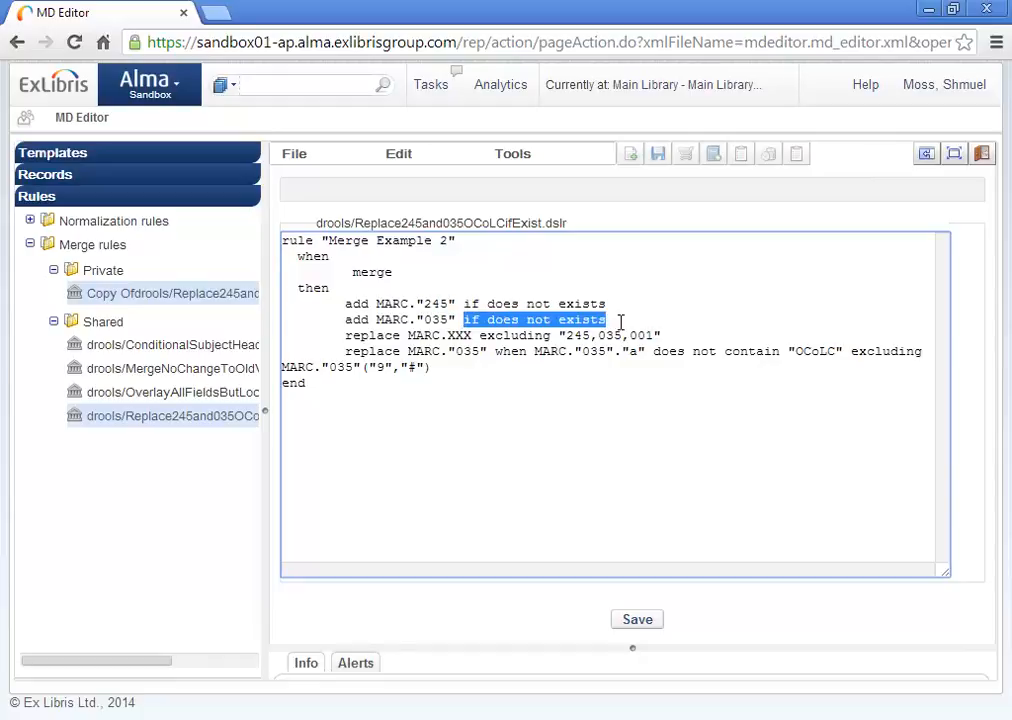
# Examine the two replace statements of Merge Example 2, including their excluded fields, the OCoLC condition on 035 subfield a, and the 035 exclusion
pyautogui.click(346, 337)
pyautogui.moveTo(346, 337); pyautogui.dragTo(474, 336)
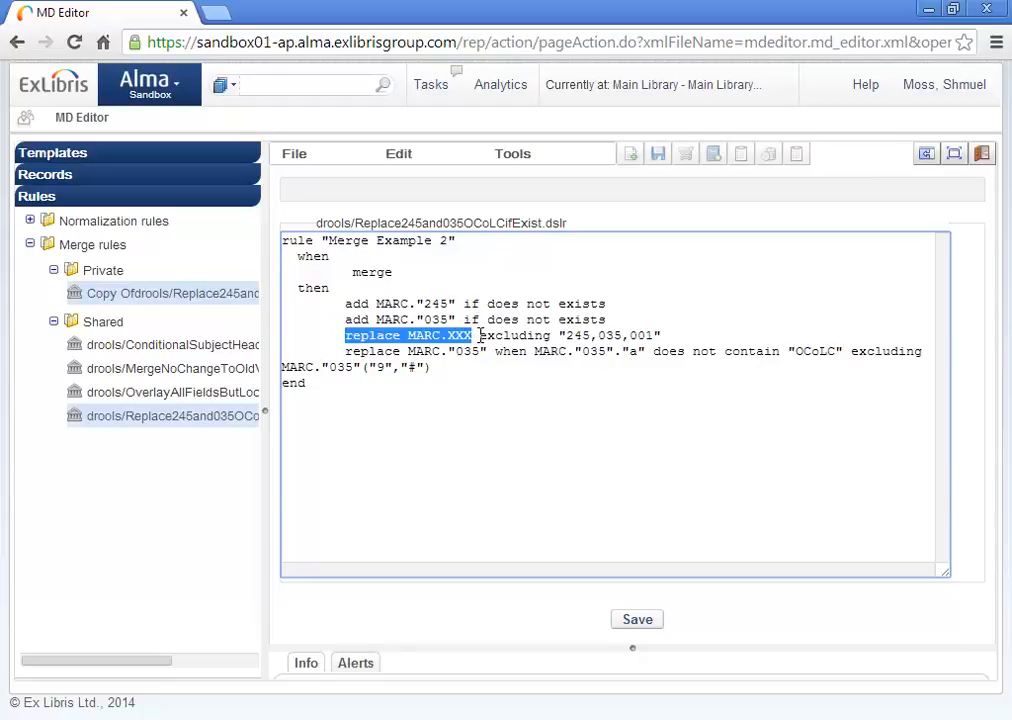
pyautogui.moveTo(479, 336); pyautogui.dragTo(662, 337)
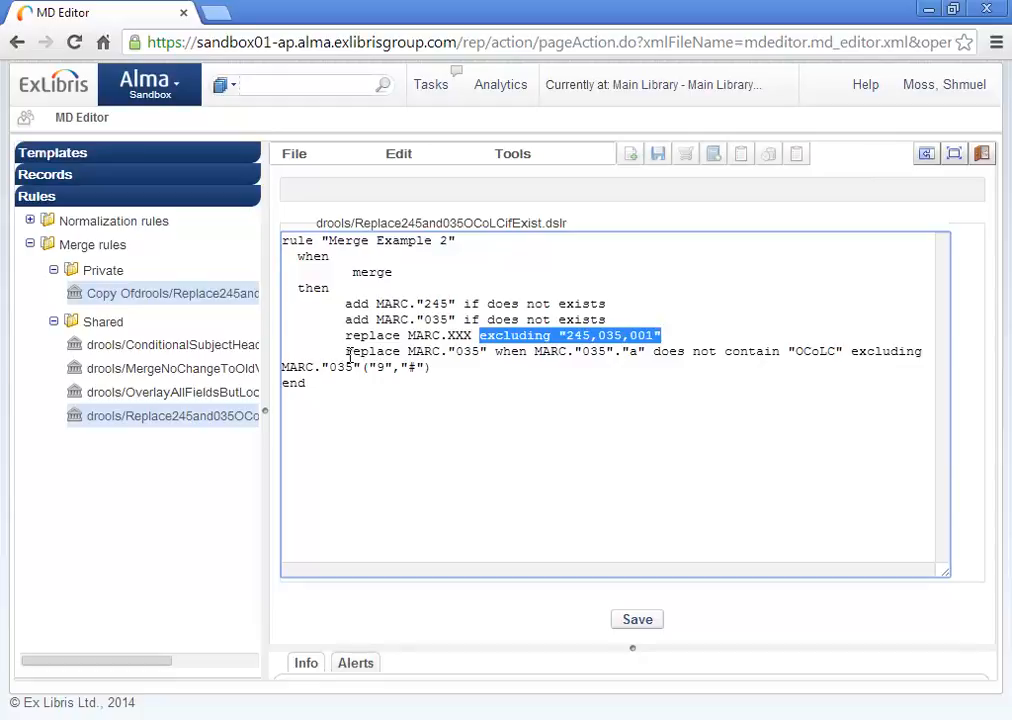
pyautogui.moveTo(348, 356); pyautogui.dragTo(485, 351)
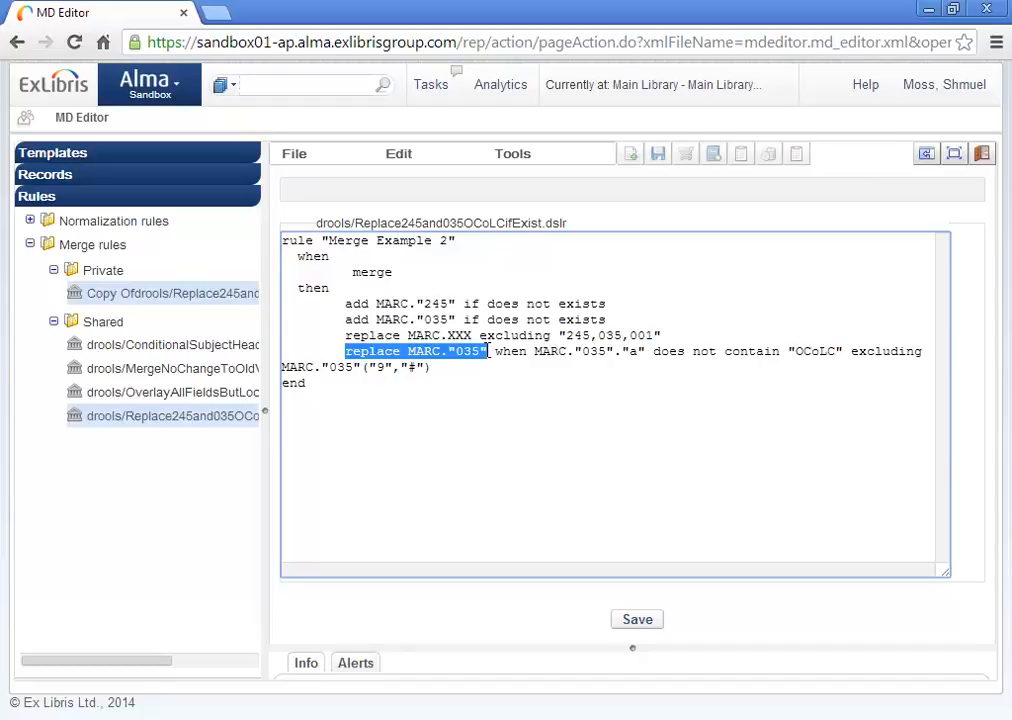
pyautogui.moveTo(494, 351); pyautogui.dragTo(639, 352)
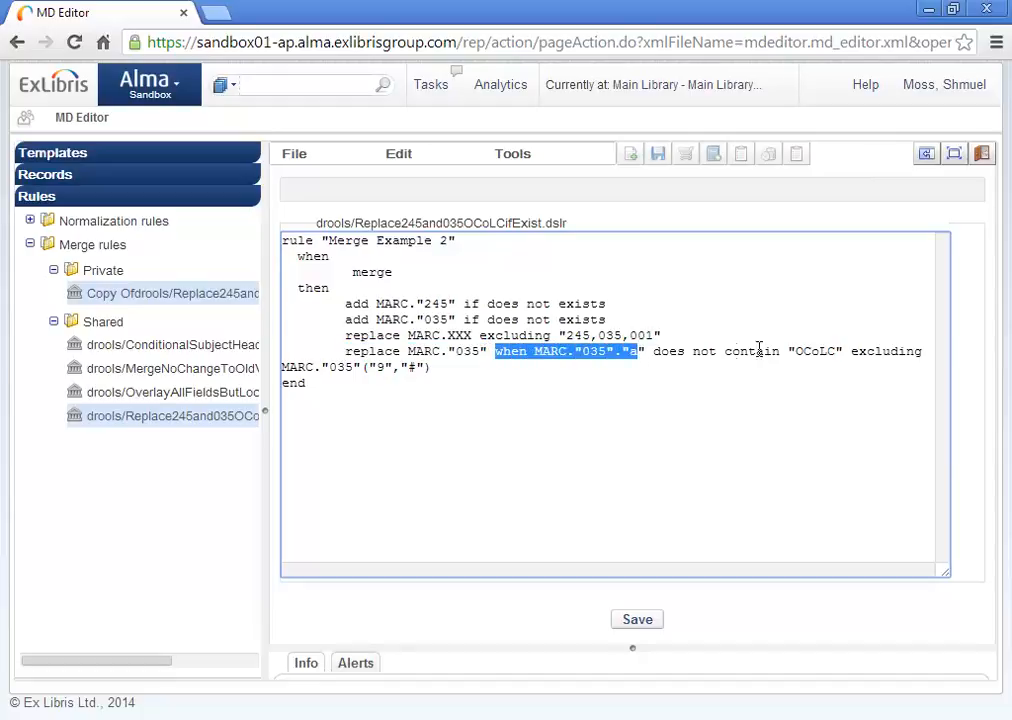
pyautogui.moveTo(796, 351); pyautogui.dragTo(837, 355)
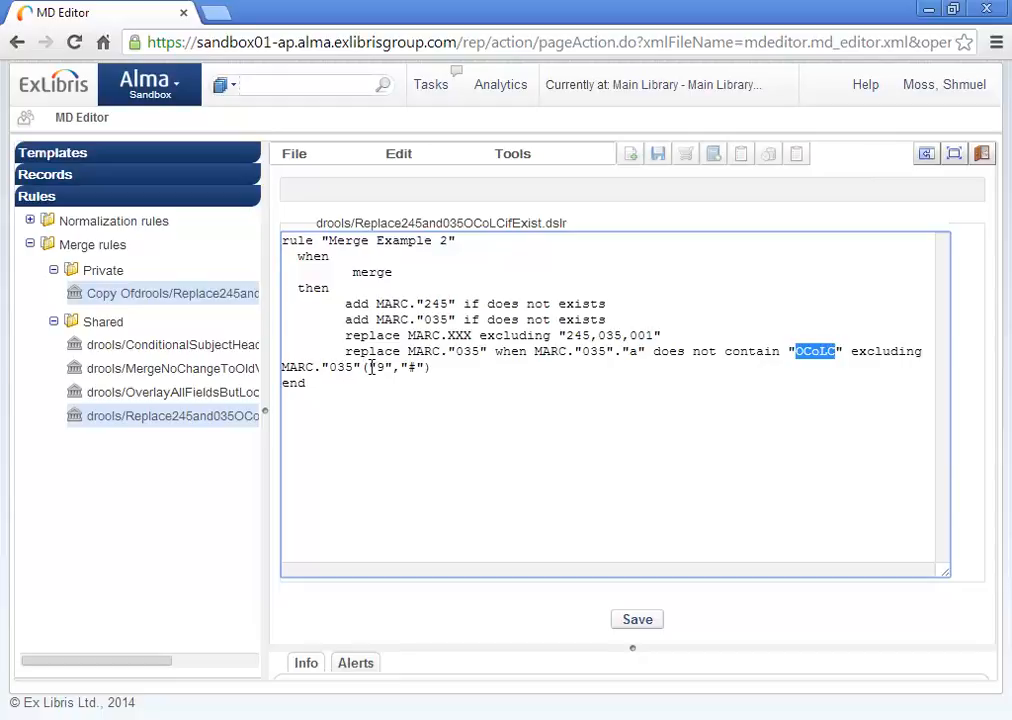
pyautogui.moveTo(371, 367); pyautogui.dragTo(426, 368)
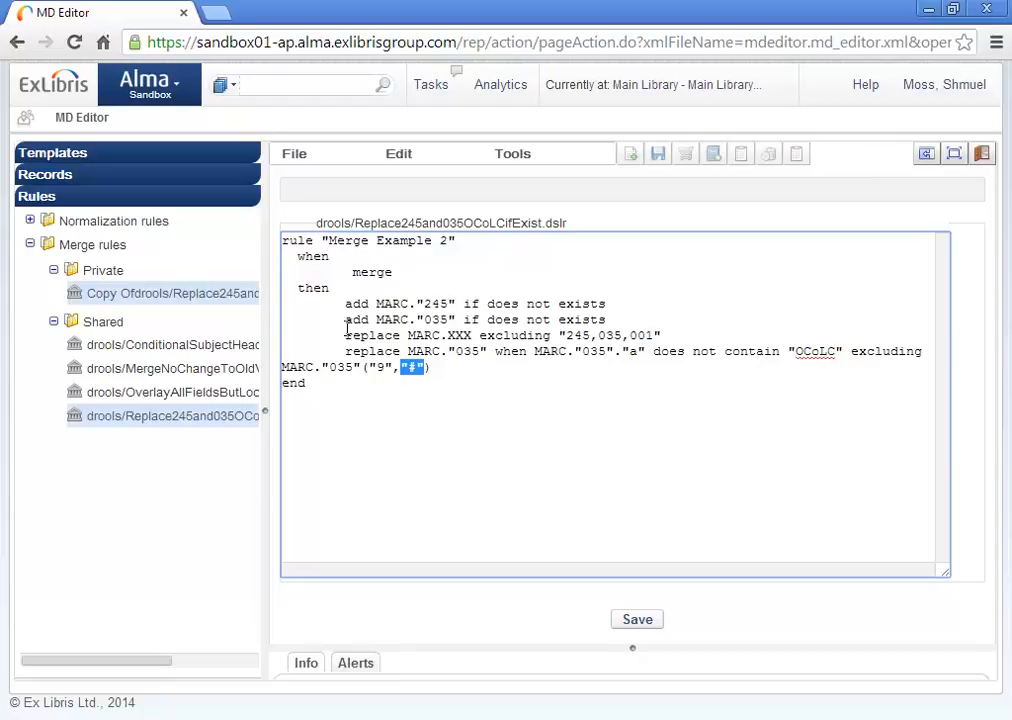
# Open the Harry Potter record from the MARC21 bibliographic records
pyautogui.click(47, 178)
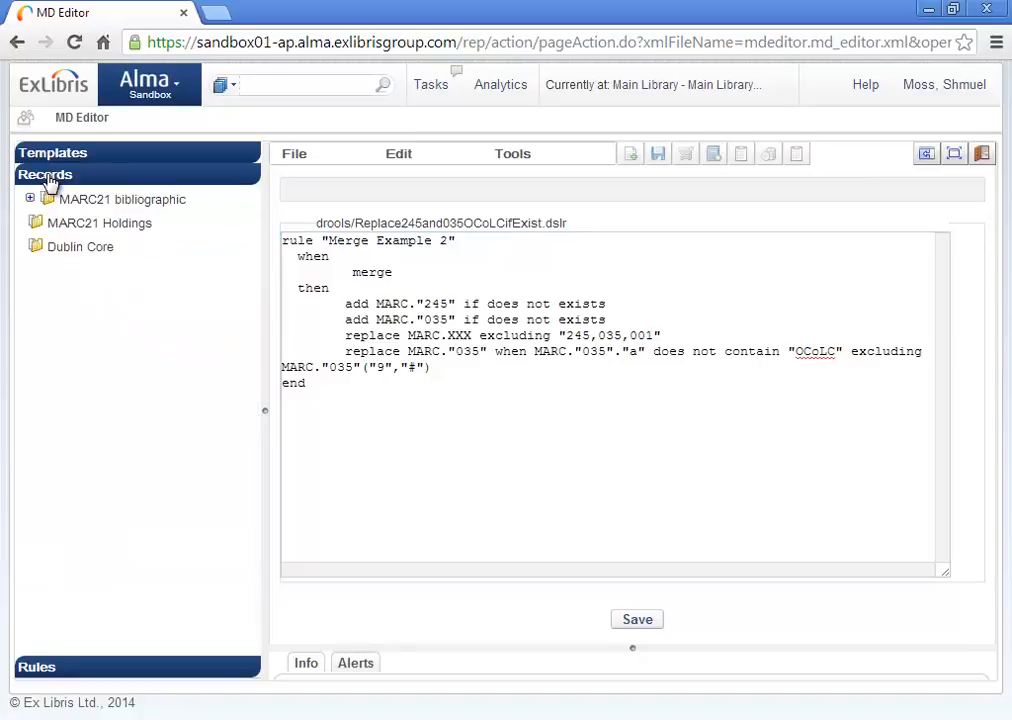
pyautogui.click(30, 199)
pyautogui.click(101, 225)
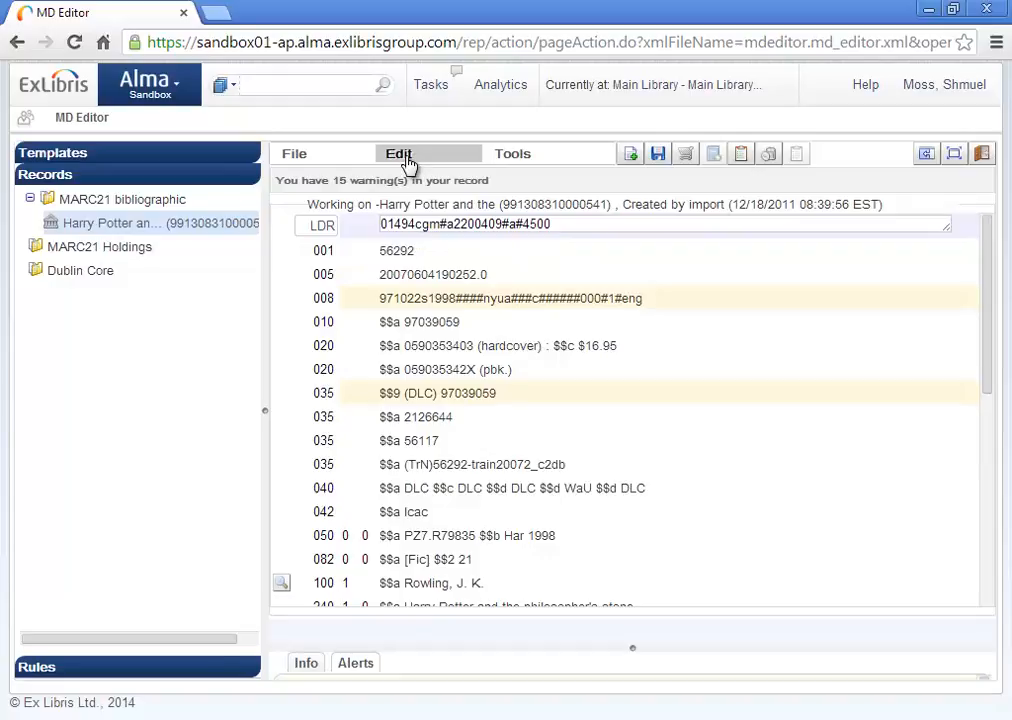
# Find matches for the Harry Potter record, and preview merging it with the matched record before returning to the match results
pyautogui.click(525, 159)
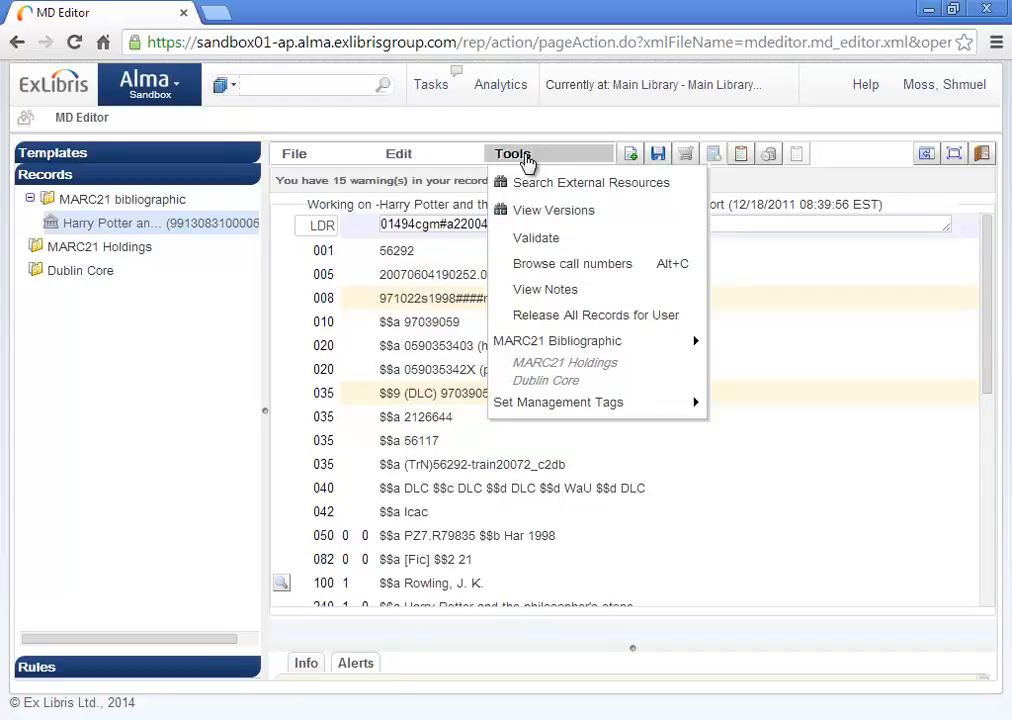
pyautogui.moveTo(605, 345)
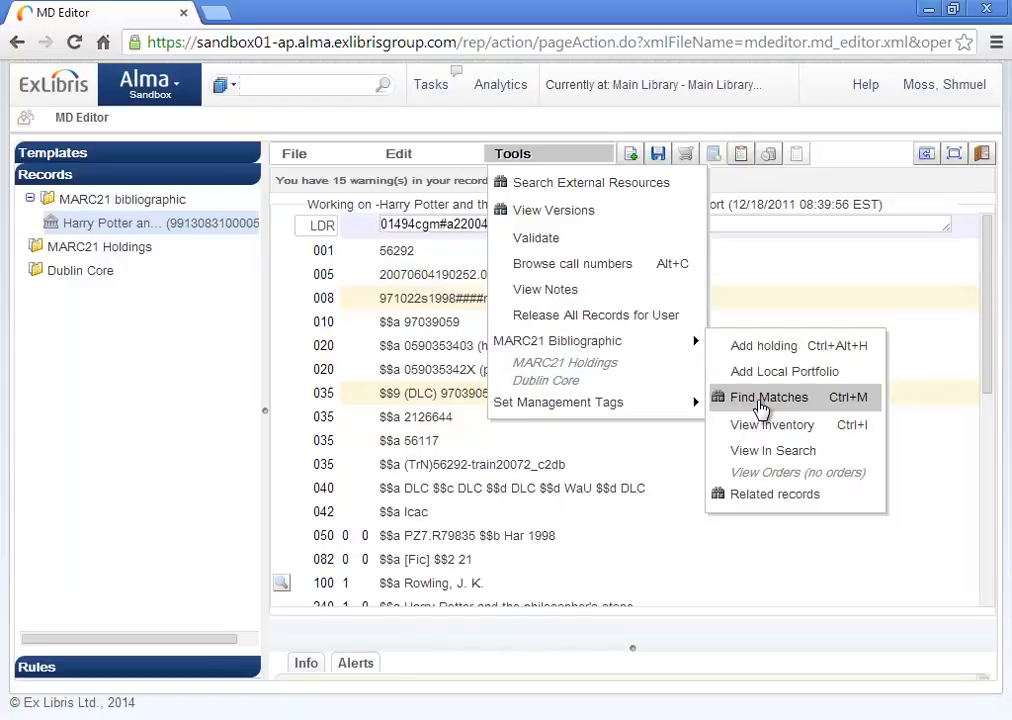
pyautogui.click(761, 398)
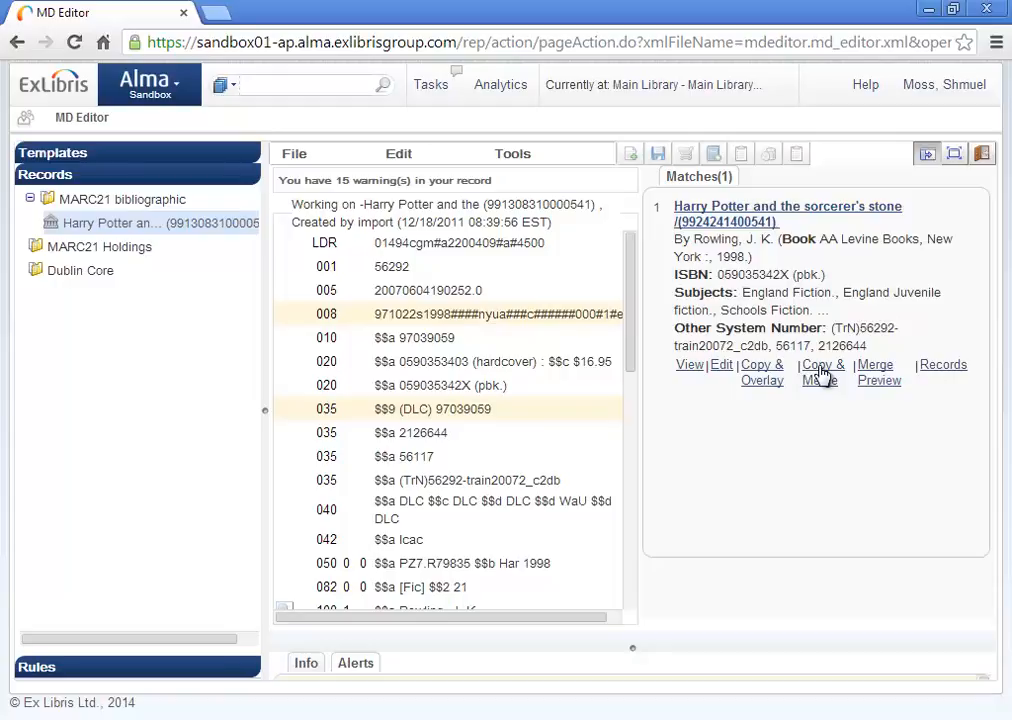
pyautogui.click(880, 372)
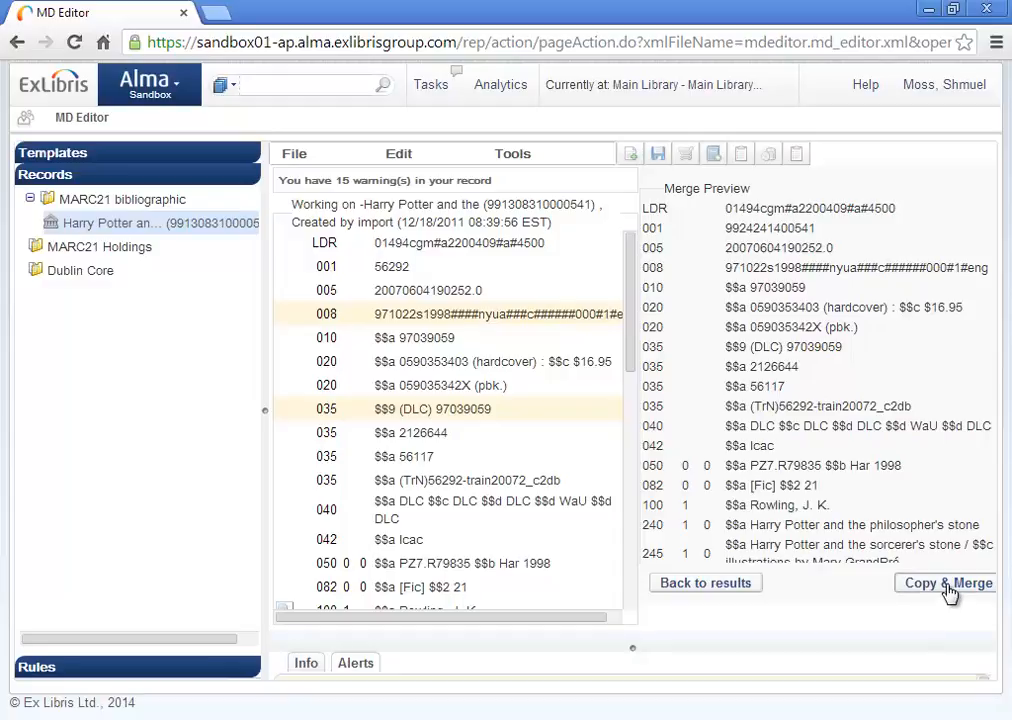
pyautogui.click(707, 587)
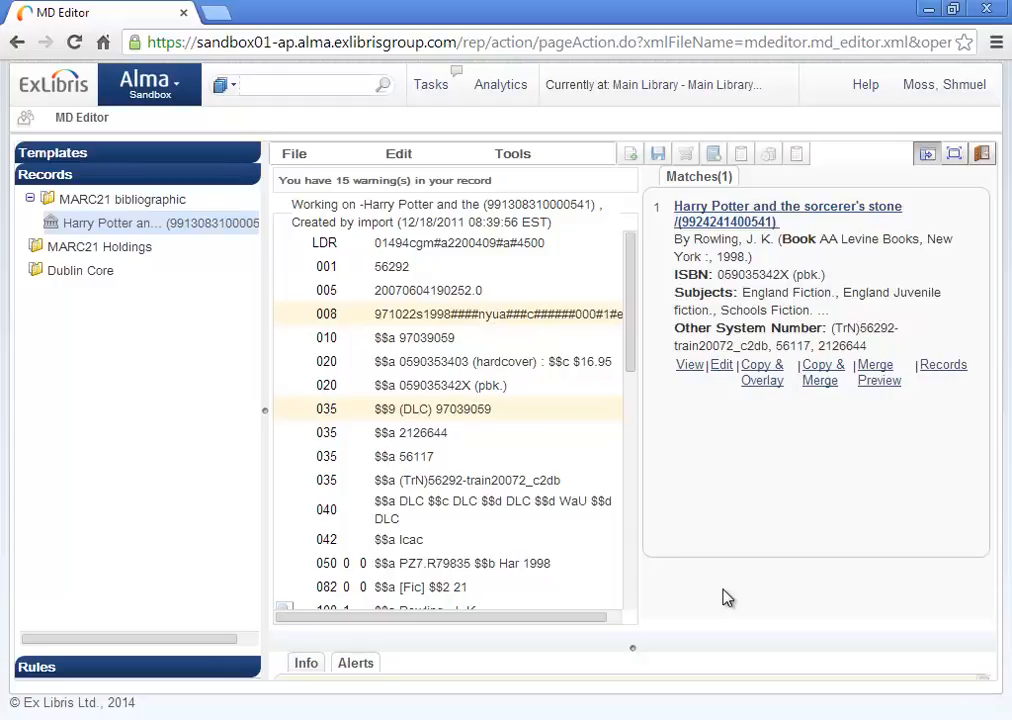
pyautogui.hotkey('alt', 'Tab')
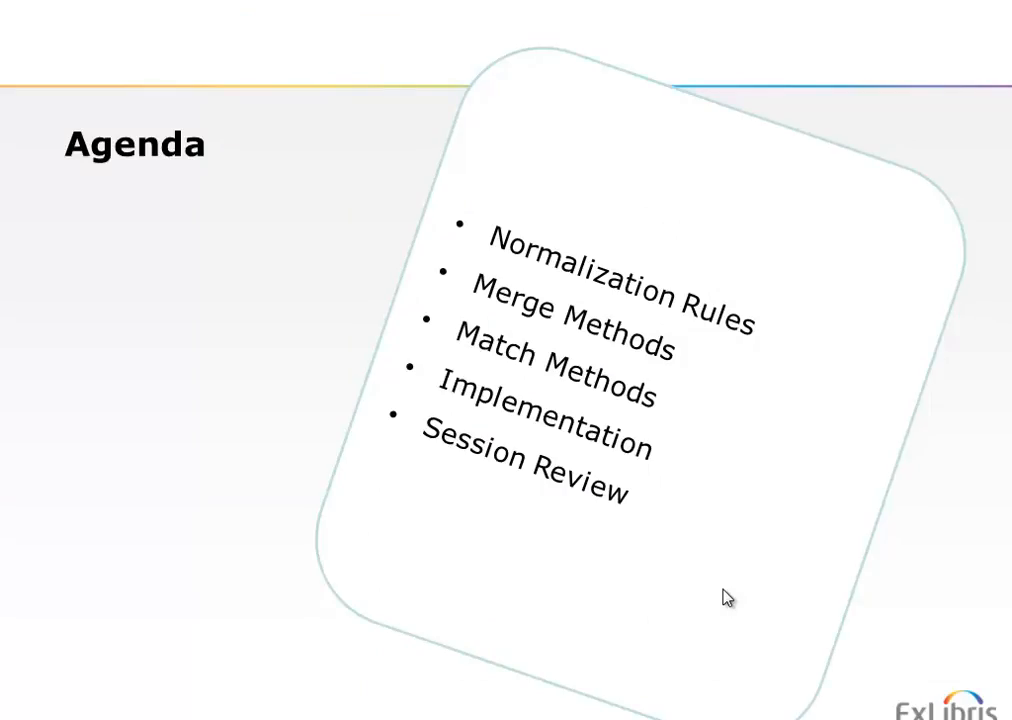
pyautogui.click(723, 590)
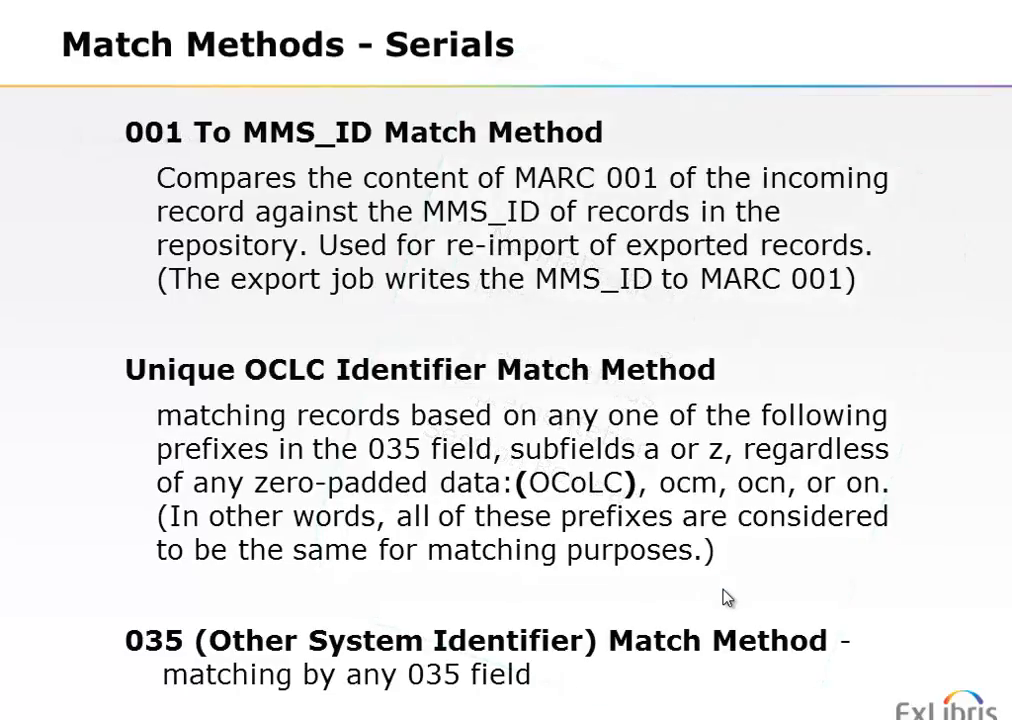
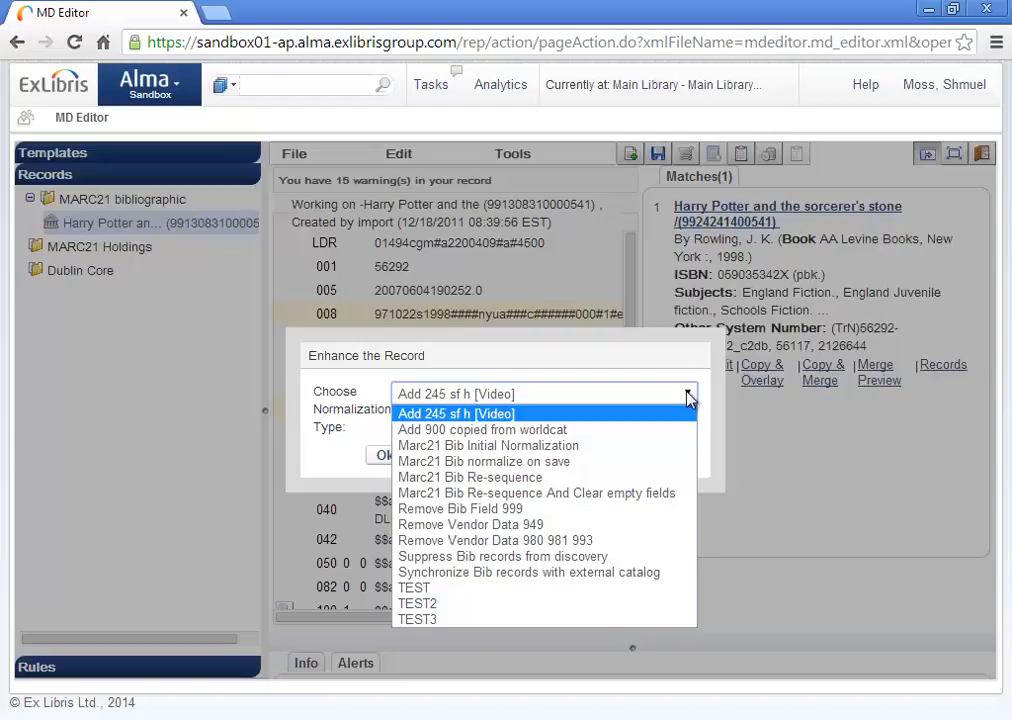
# Open the Customer Parameters mapping table from Other Settings in the Resource Management configuration
pyautogui.click(179, 92)
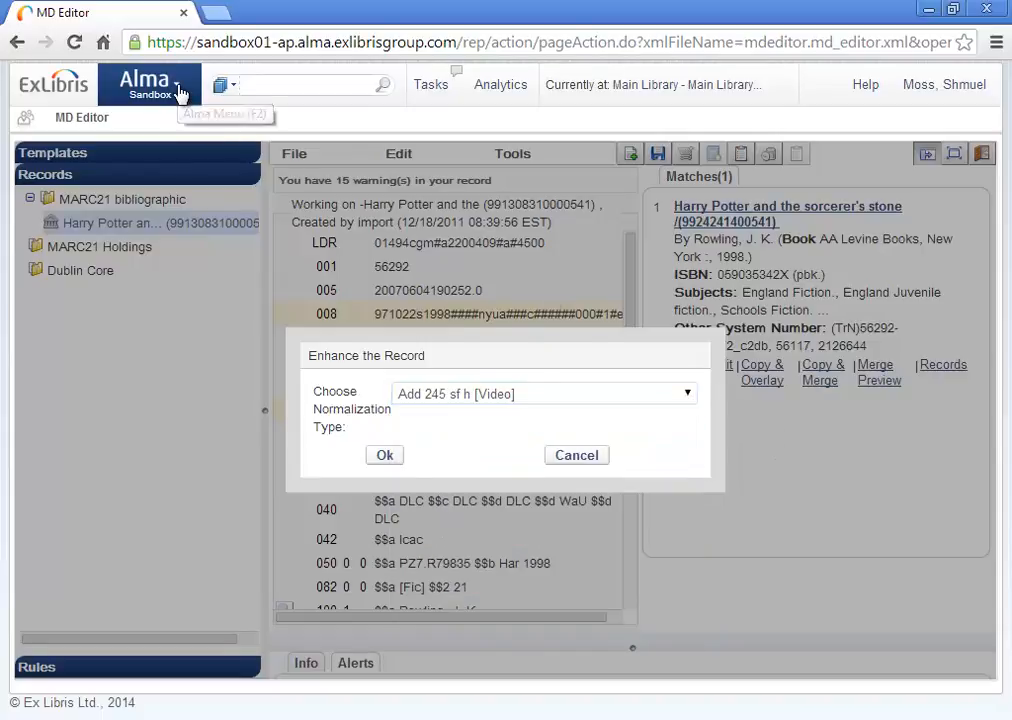
pyautogui.click(179, 92)
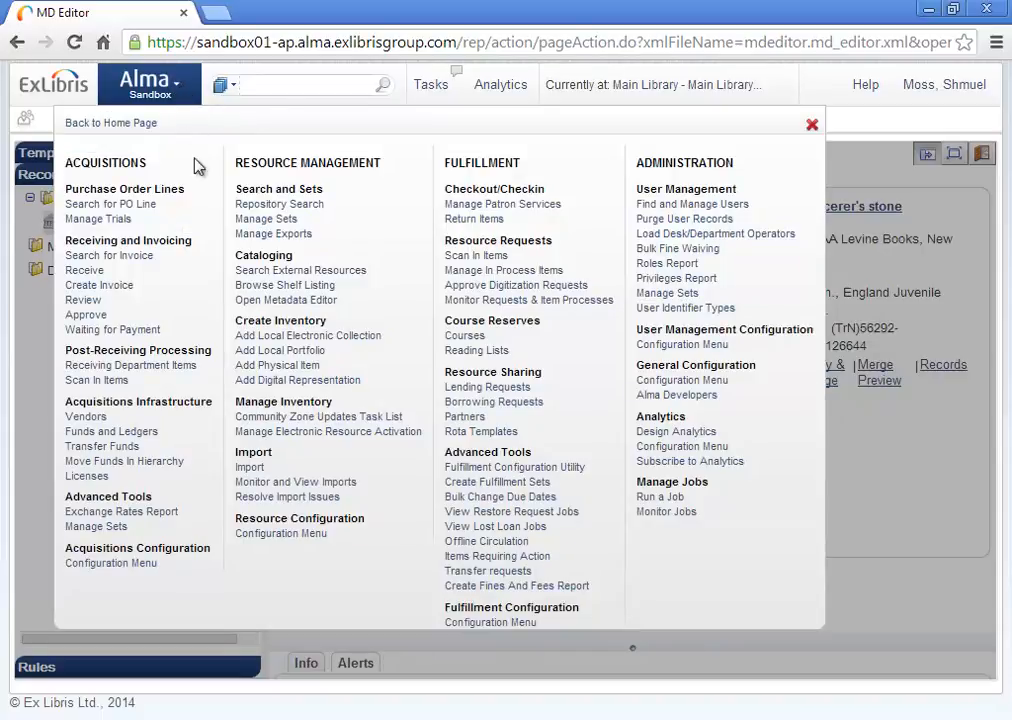
pyautogui.click(278, 540)
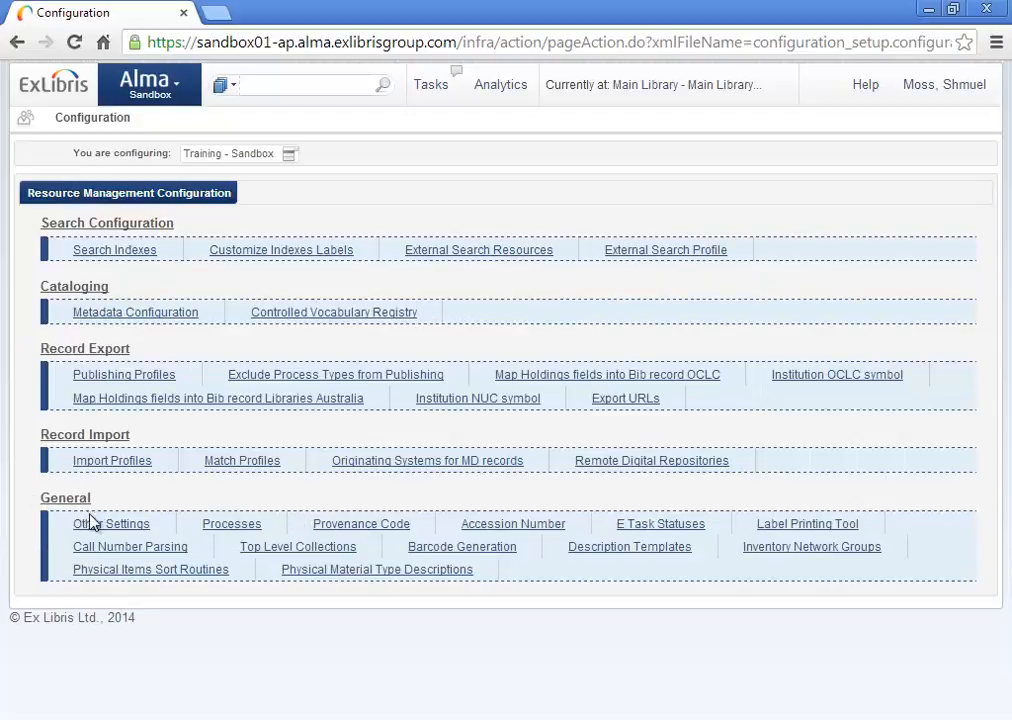
pyautogui.click(110, 526)
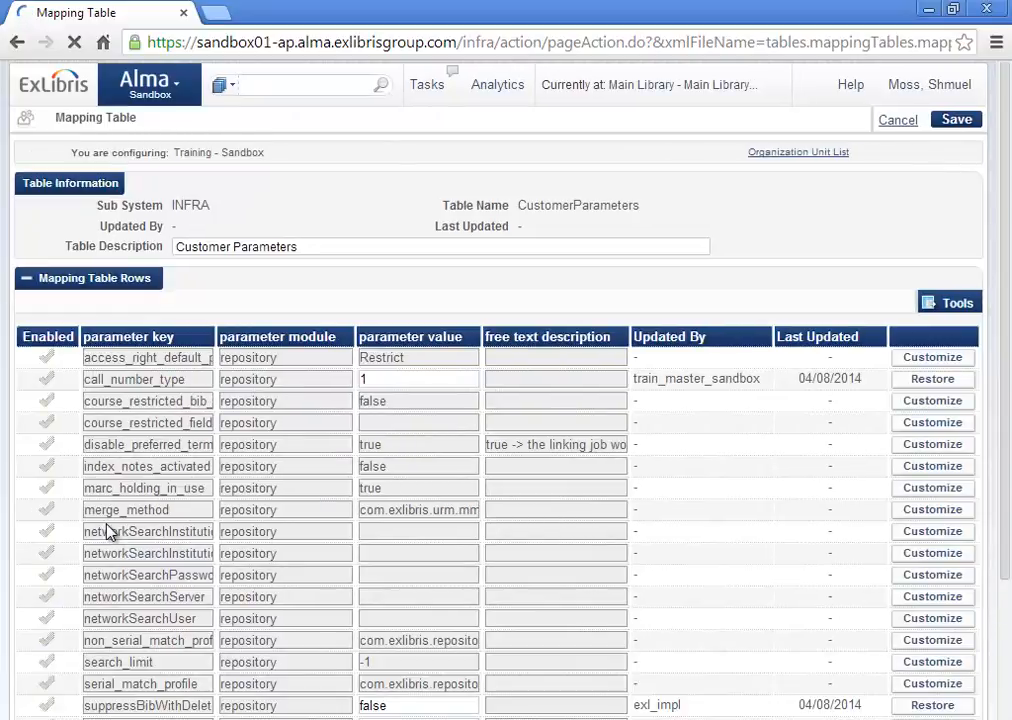
pyautogui.scroll(-1, 110, 531)
pyautogui.scroll(-1, 110, 531)
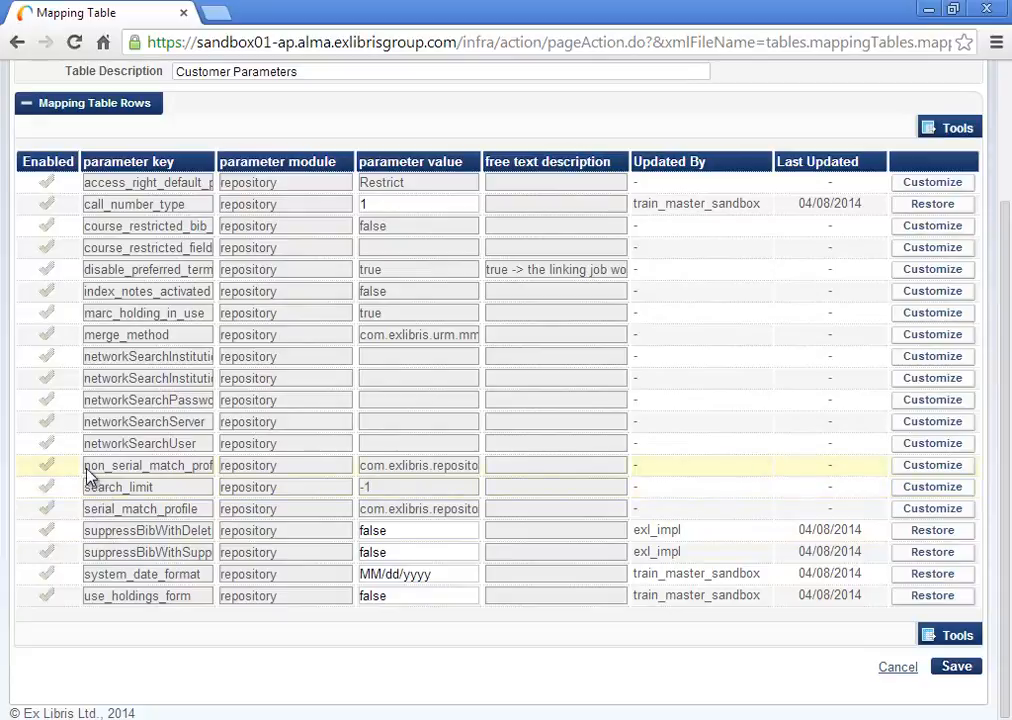
# Examine the non_serial_match_profile and serial_match_profile parameters and the full values assigned to them
pyautogui.moveTo(85, 467); pyautogui.dragTo(215, 470)
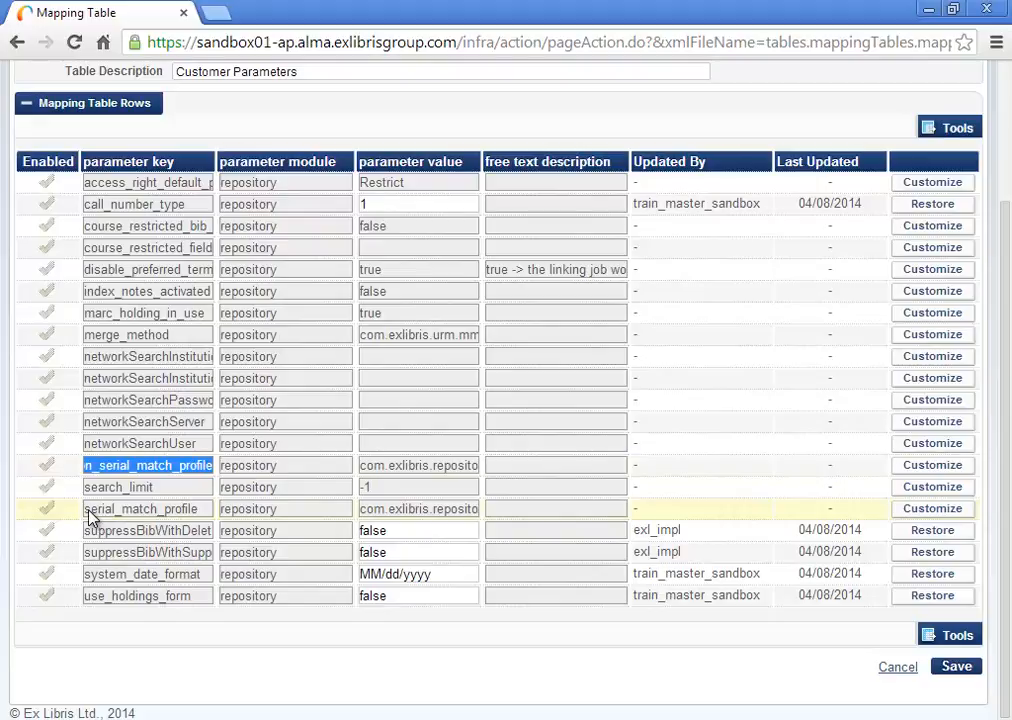
pyautogui.moveTo(88, 510); pyautogui.dragTo(203, 514)
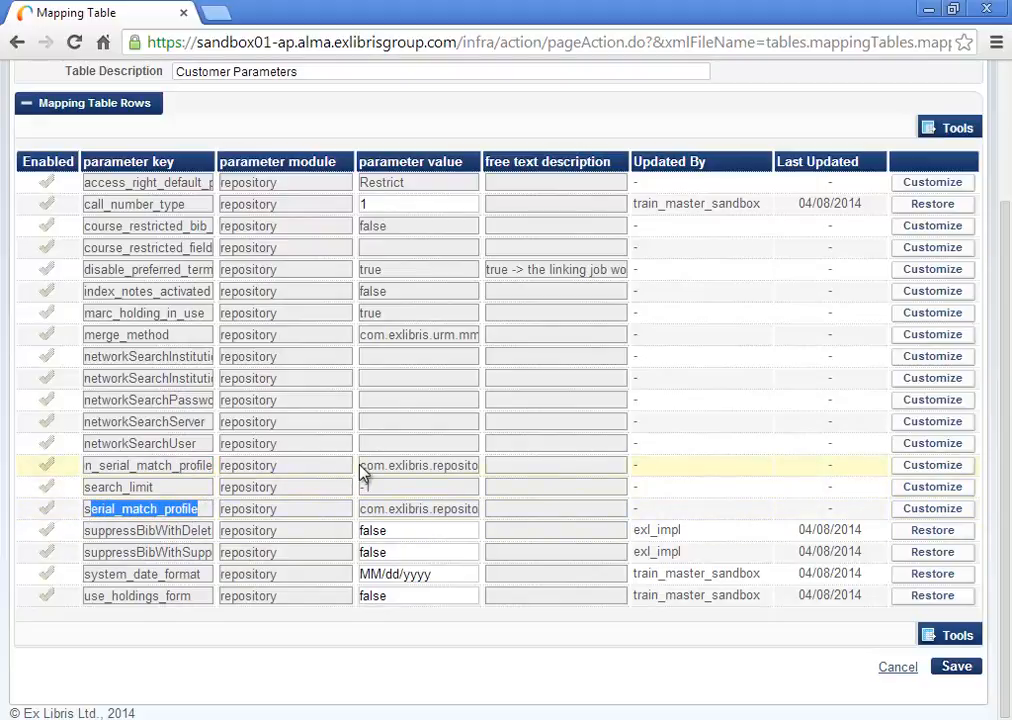
pyautogui.moveTo(362, 473); pyautogui.dragTo(504, 470)
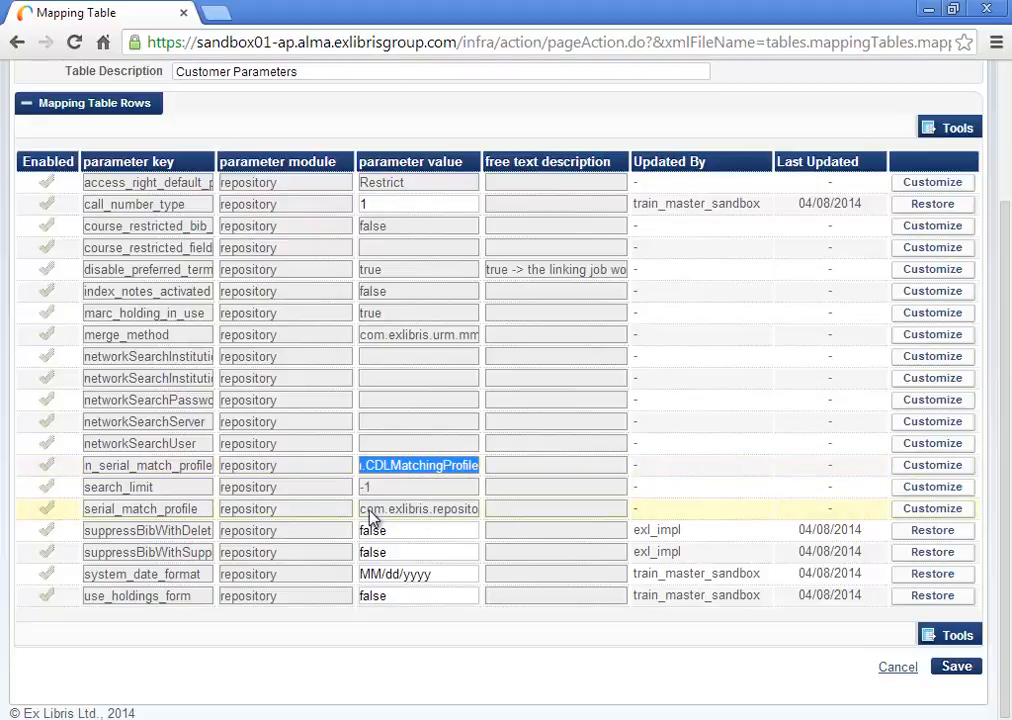
pyautogui.moveTo(361, 510); pyautogui.dragTo(495, 512)
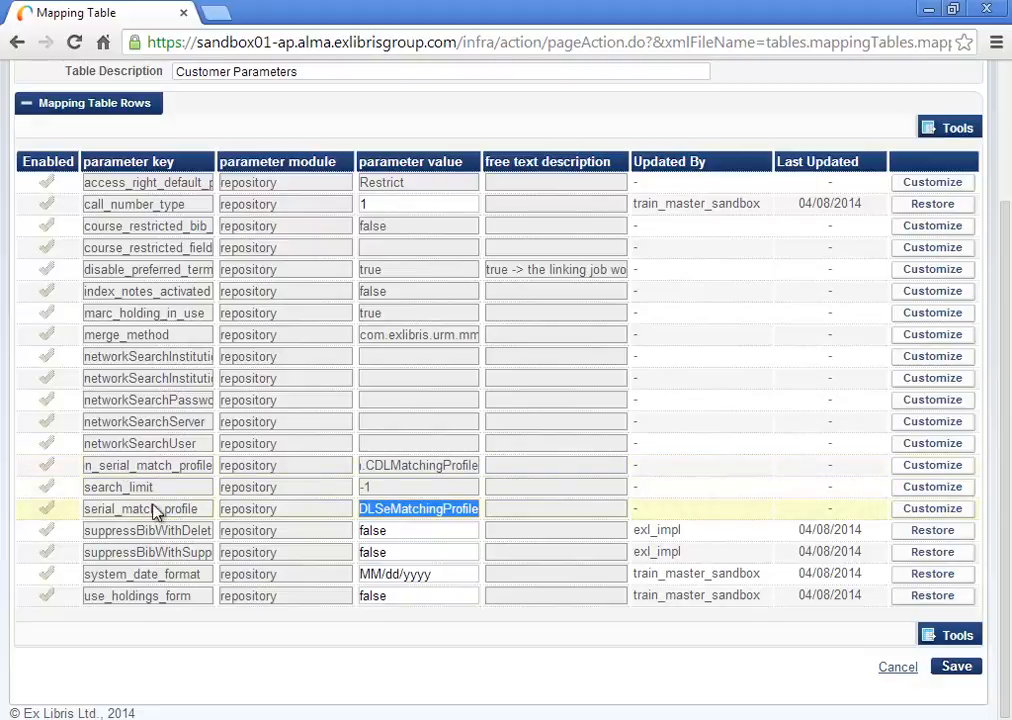
# Customize the non_serial_match_profile row so its parameter value is editable, and select that value
pyautogui.click(916, 466)
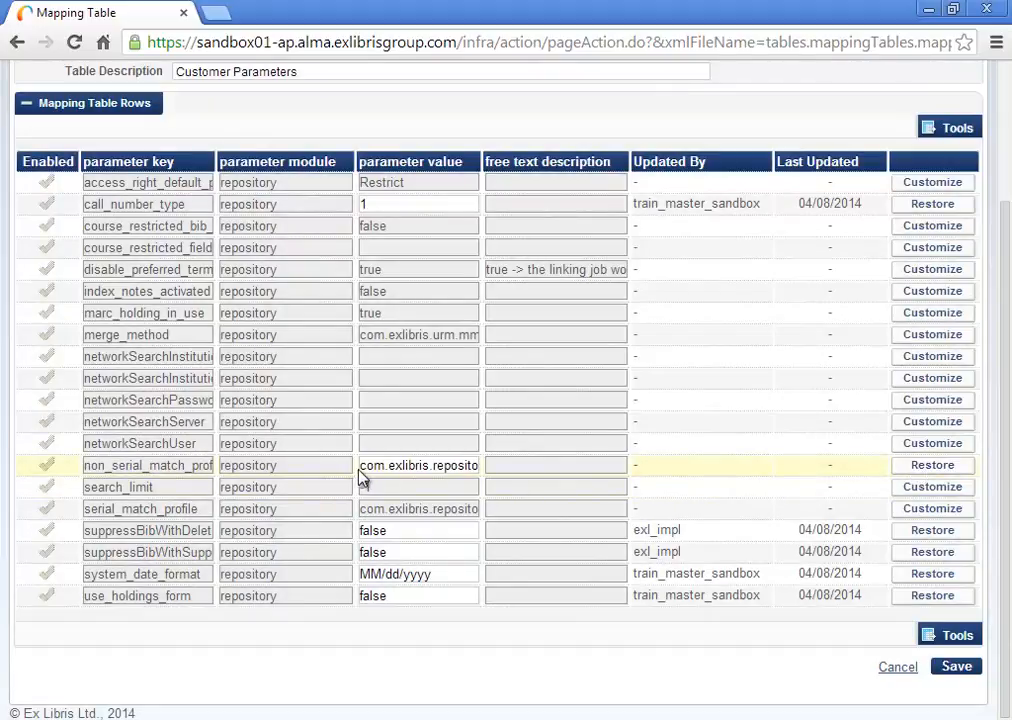
pyautogui.moveTo(366, 463); pyautogui.dragTo(518, 468)
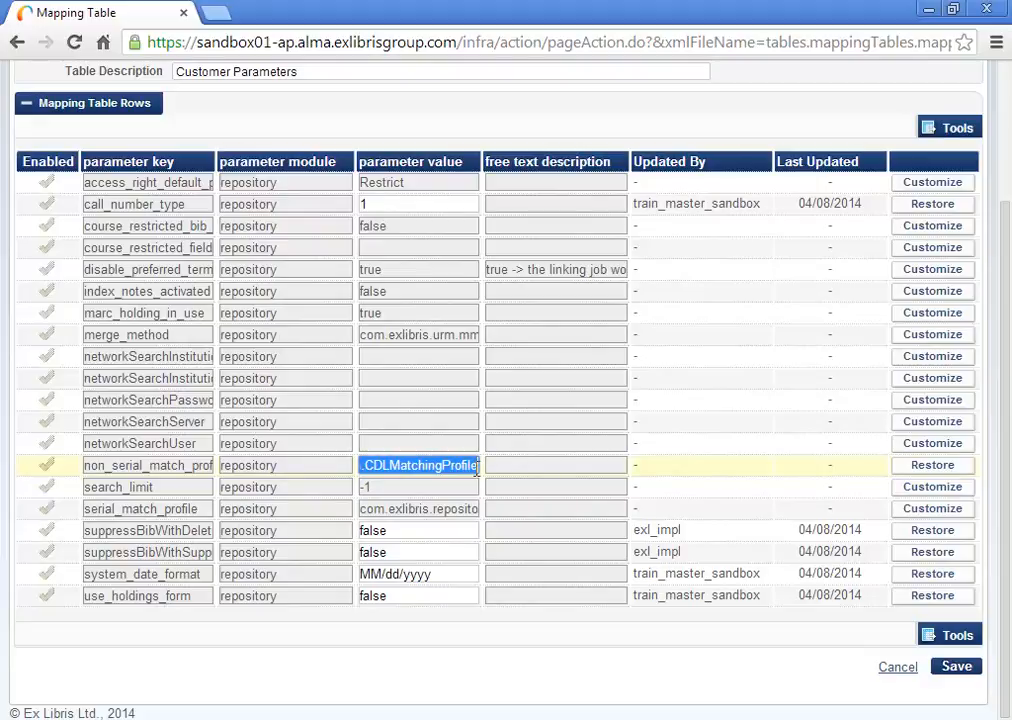
pyautogui.hotkey('alt', 'Tab')
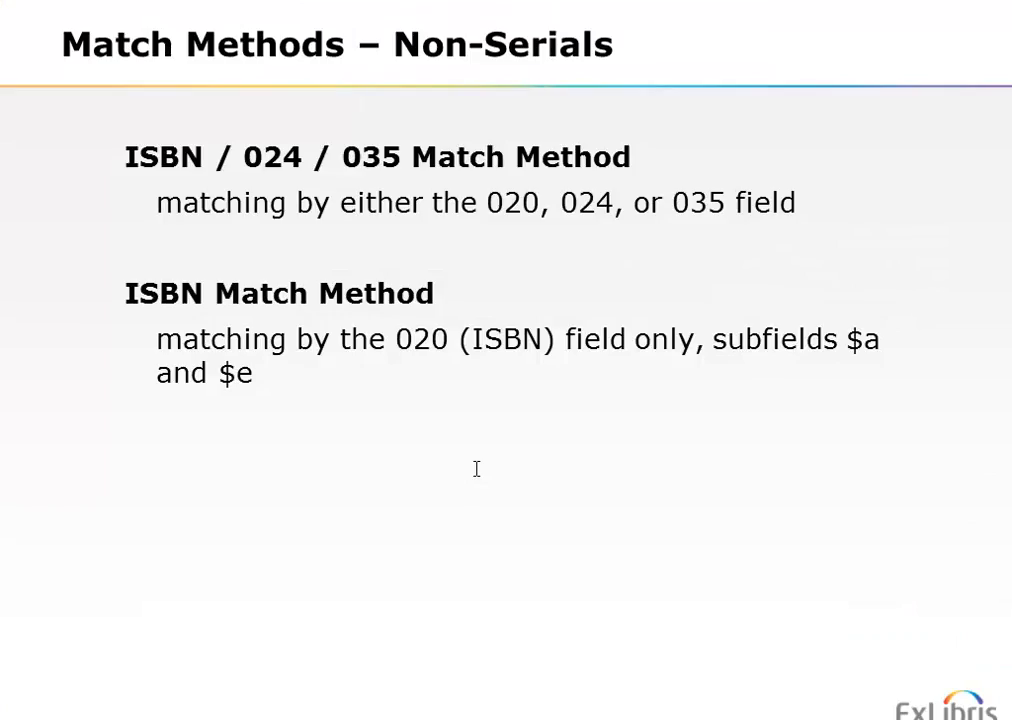
pyautogui.press('Right')
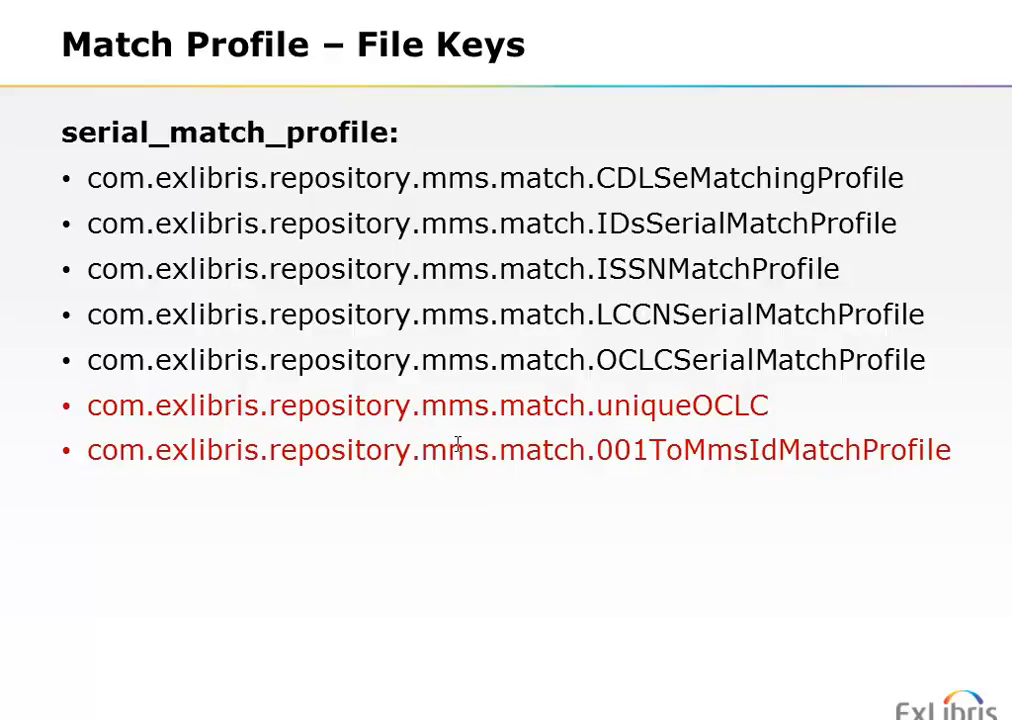
pyautogui.scroll(-1, 451, 446)
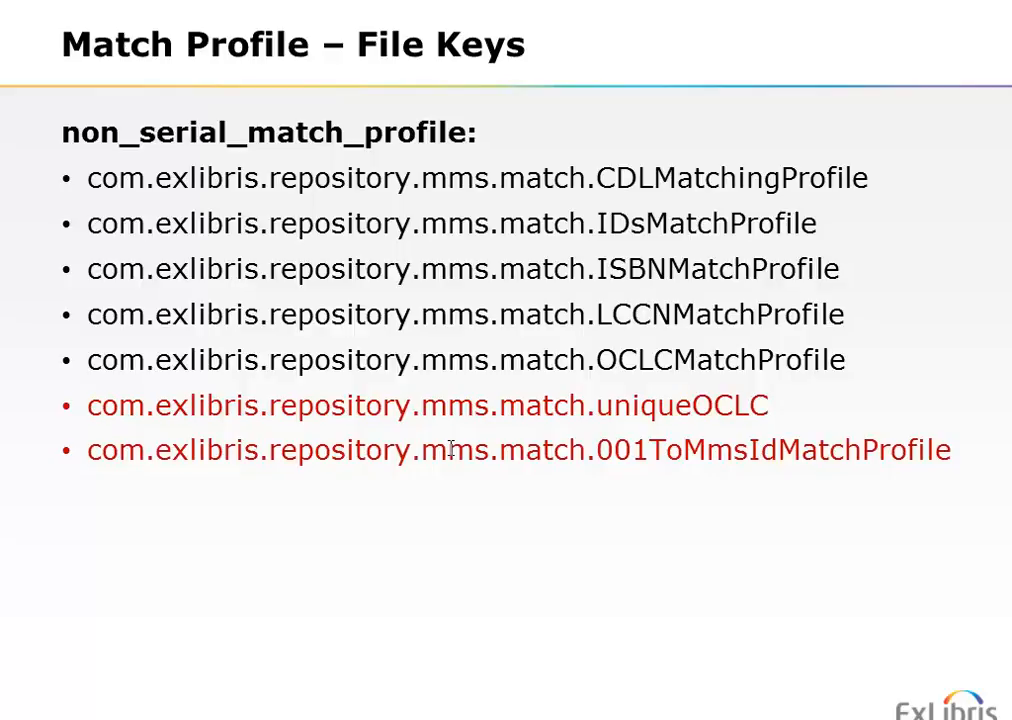
pyautogui.hotkey('alt', 'Tab')
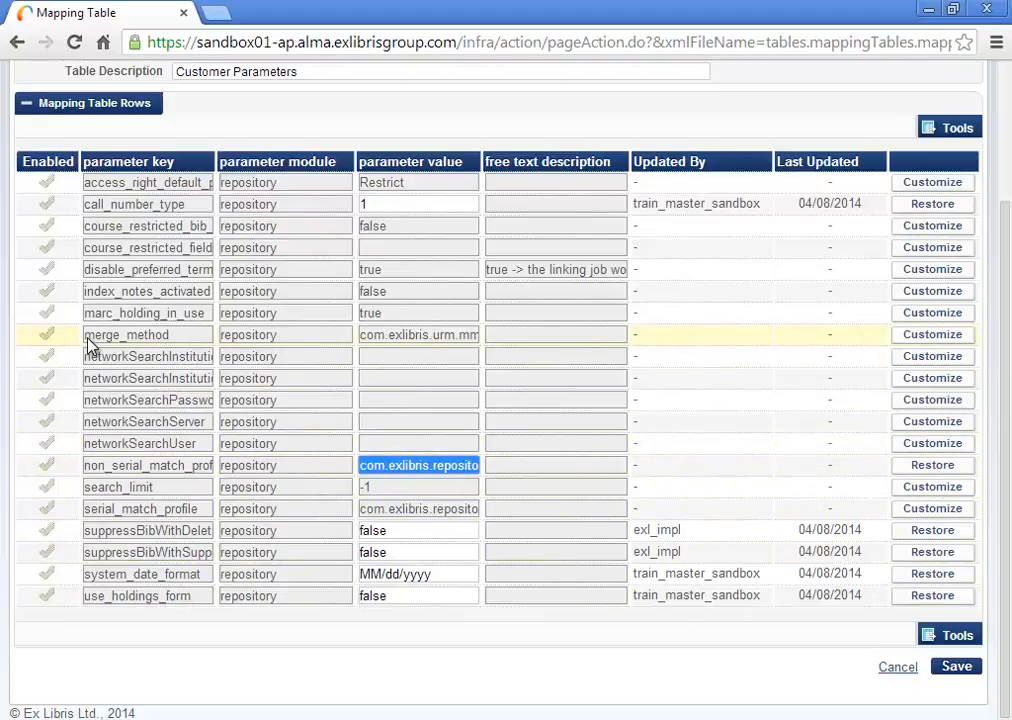
# Examine the merge_method parameter and its full value, then customize that row so the value is editable and select the value
pyautogui.moveTo(86, 336); pyautogui.dragTo(180, 344)
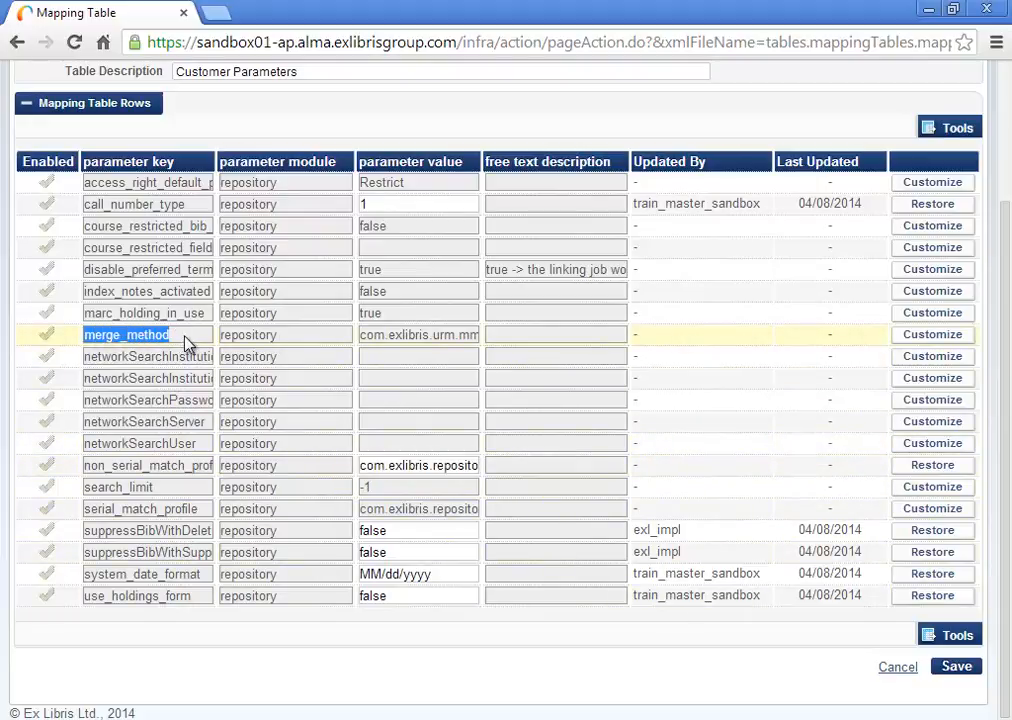
pyautogui.moveTo(362, 345); pyautogui.dragTo(498, 338)
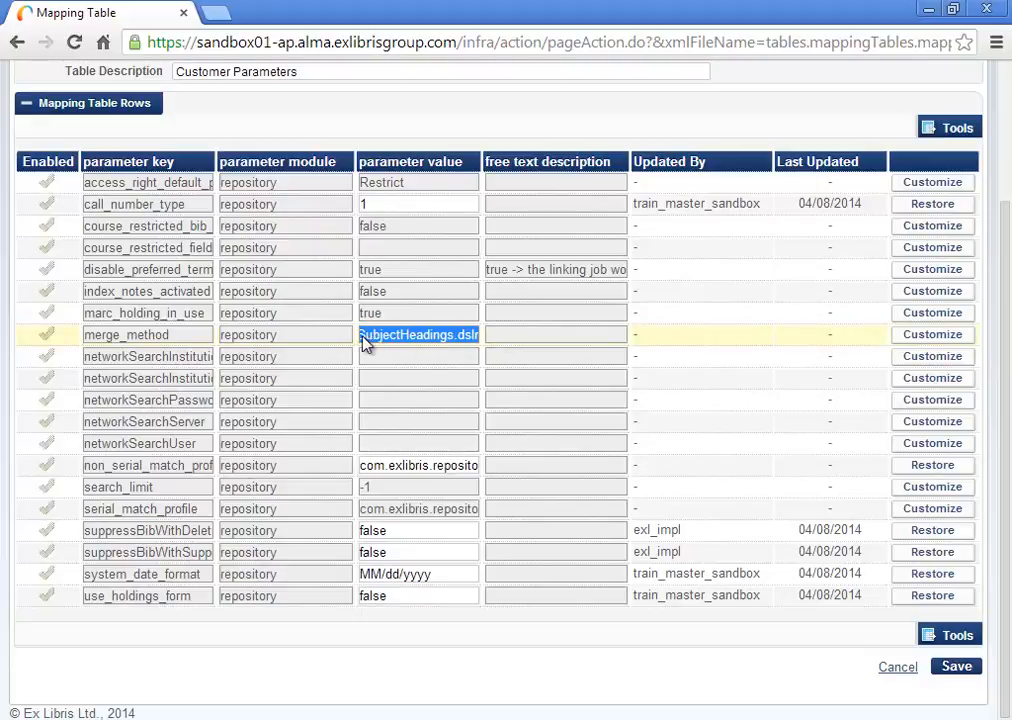
pyautogui.moveTo(363, 337); pyautogui.dragTo(356, 337)
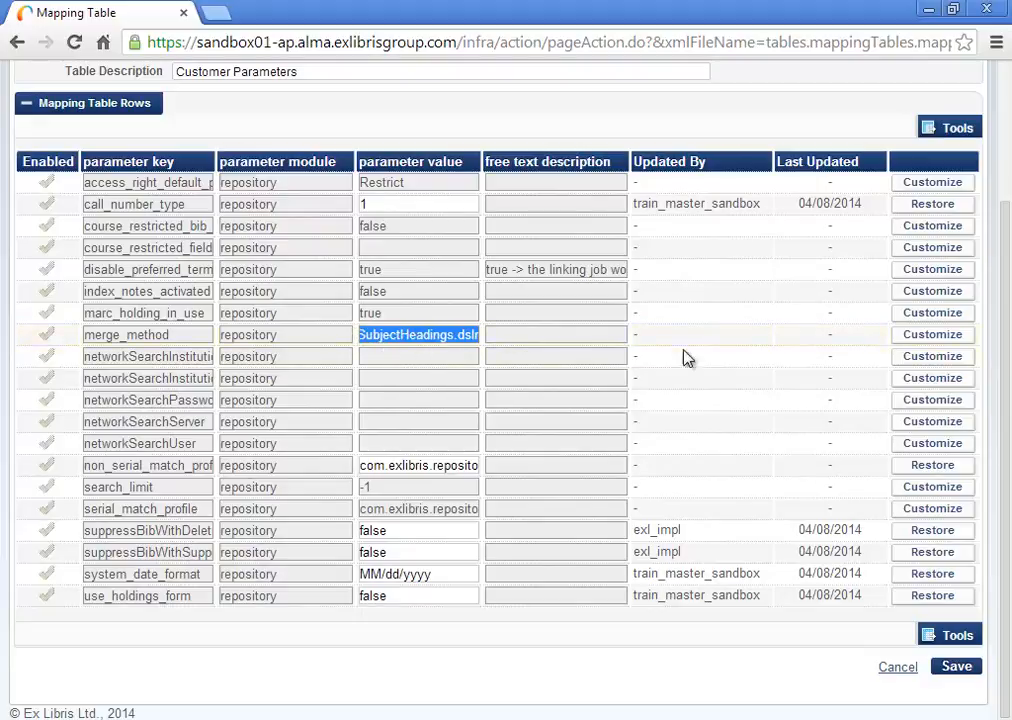
pyautogui.click(916, 336)
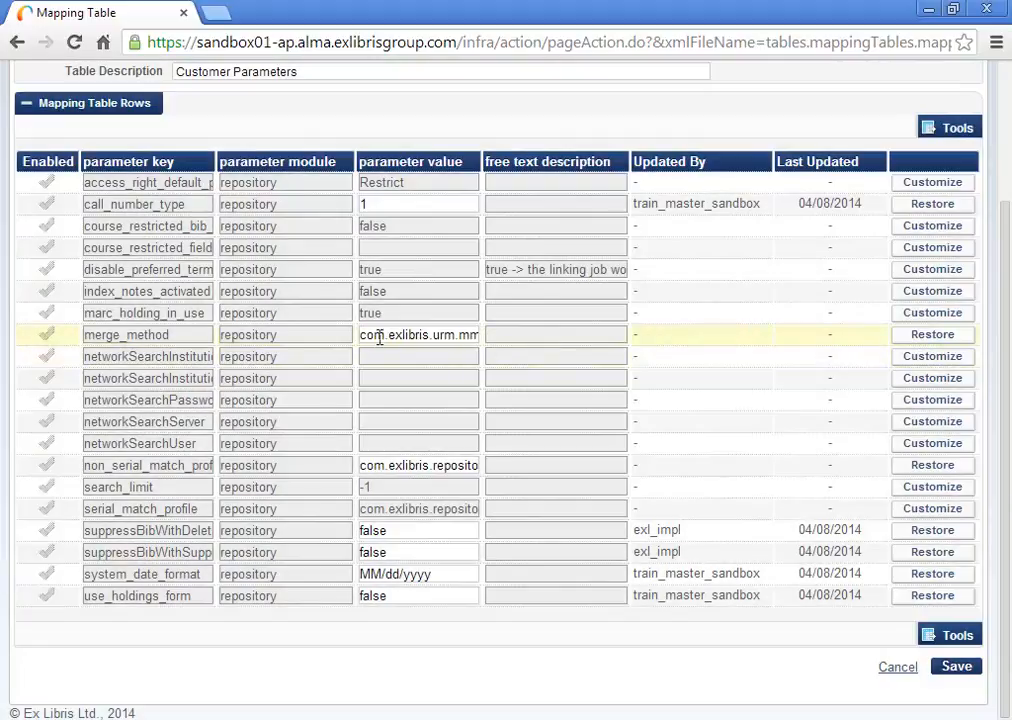
pyautogui.moveTo(361, 337); pyautogui.dragTo(487, 347)
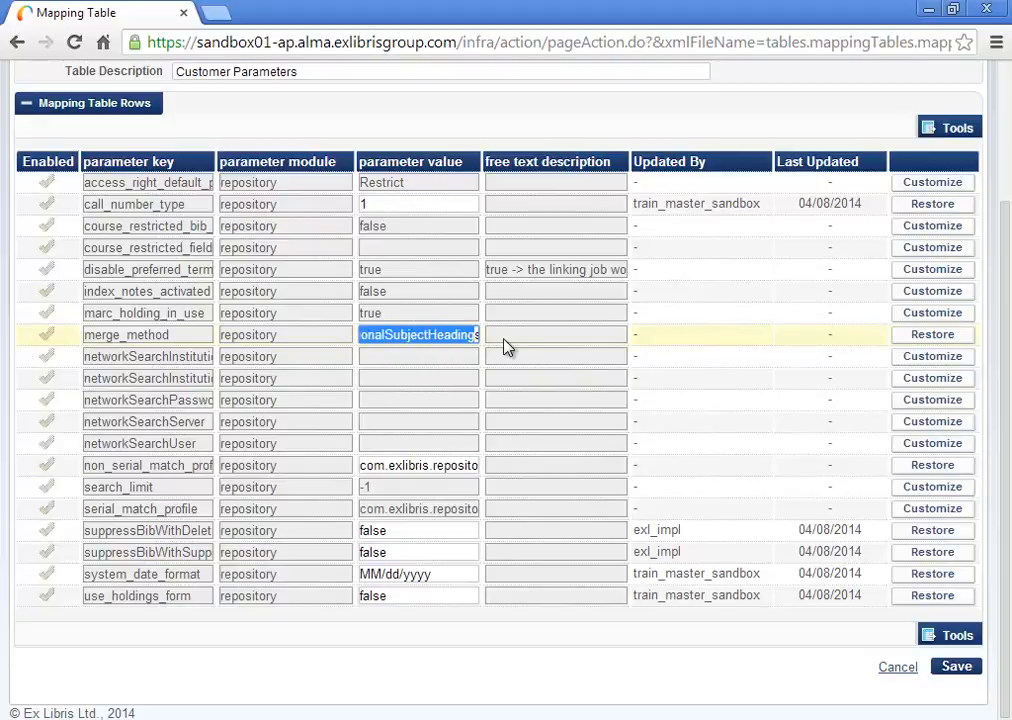
# Switch to the presentation to review the match profile file keys, and return to the Customer Parameters table in Alma
pyautogui.hotkey('alt', 'Tab')
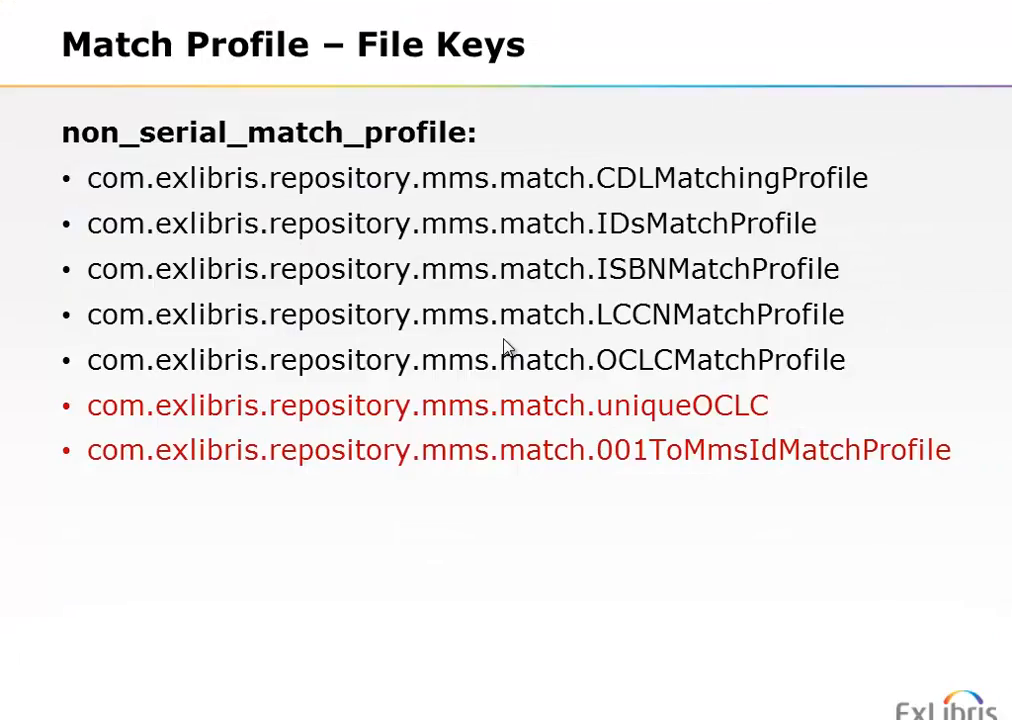
pyautogui.click(498, 345)
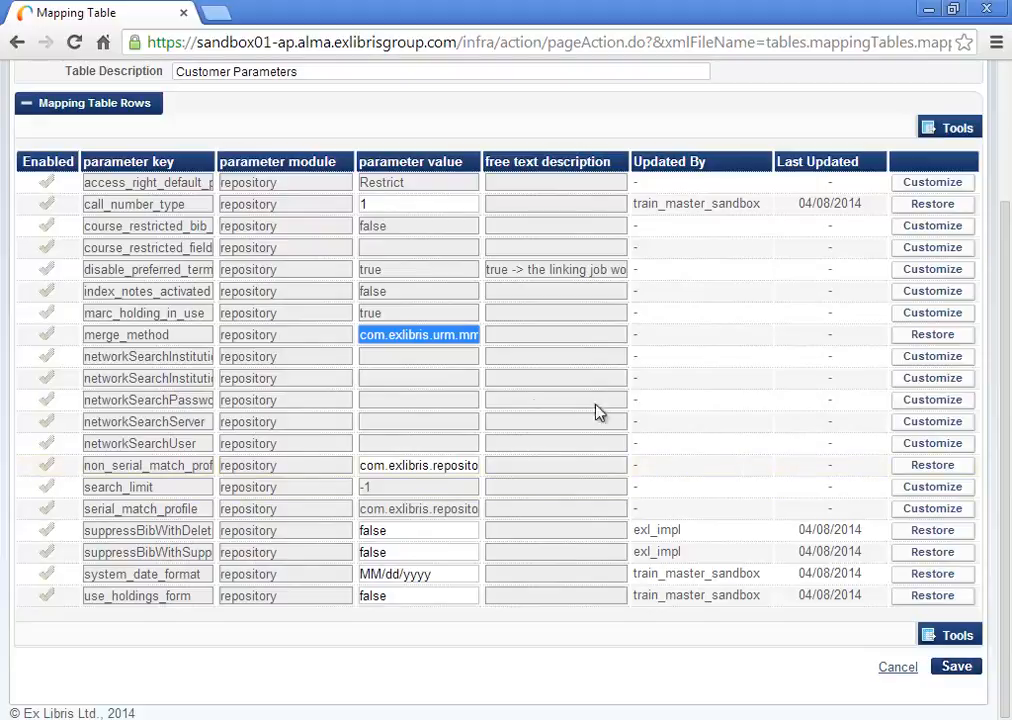
# Open the British Library Public Catalog for editing from External Search Resources in the Resource Management configuration
pyautogui.scroll(3, 599, 411)
pyautogui.click(195, 95)
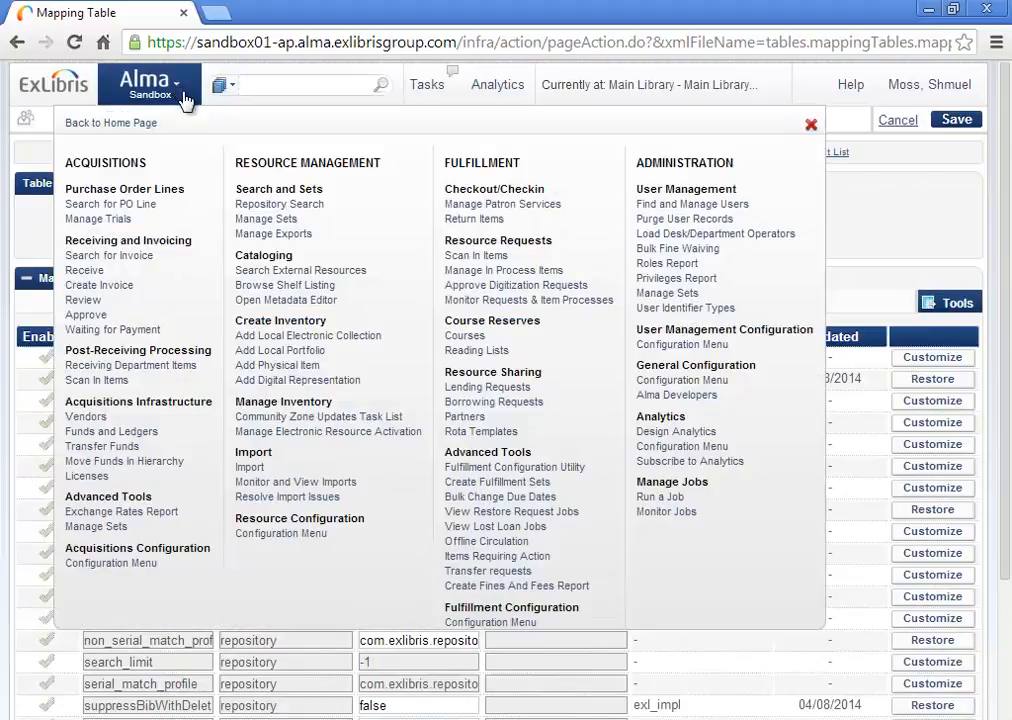
pyautogui.click(261, 536)
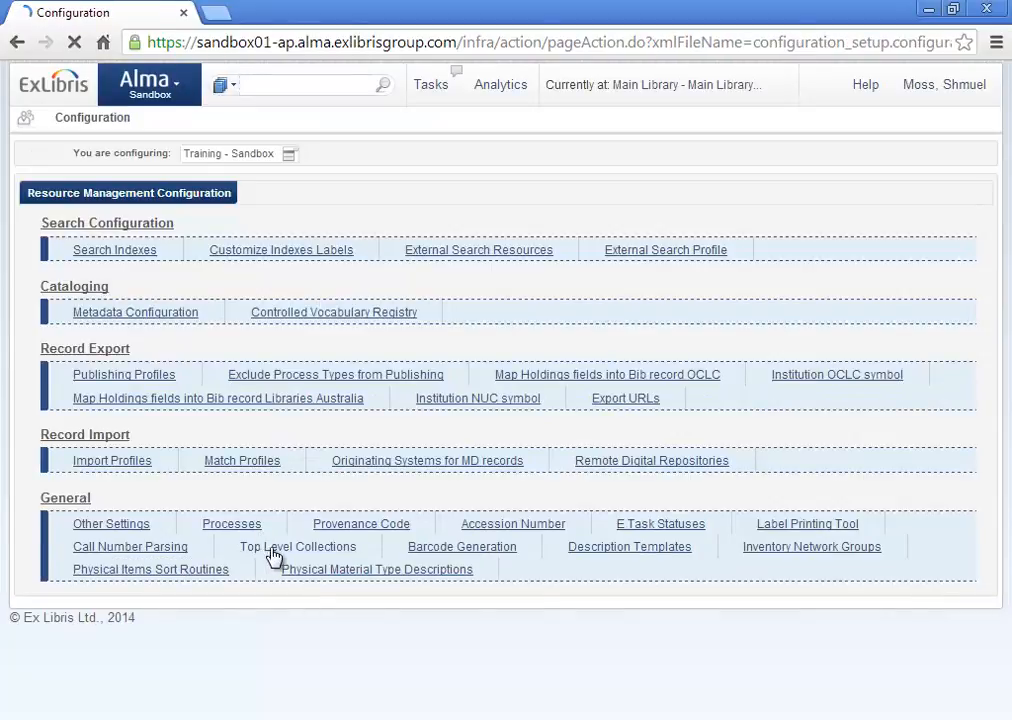
pyautogui.click(466, 254)
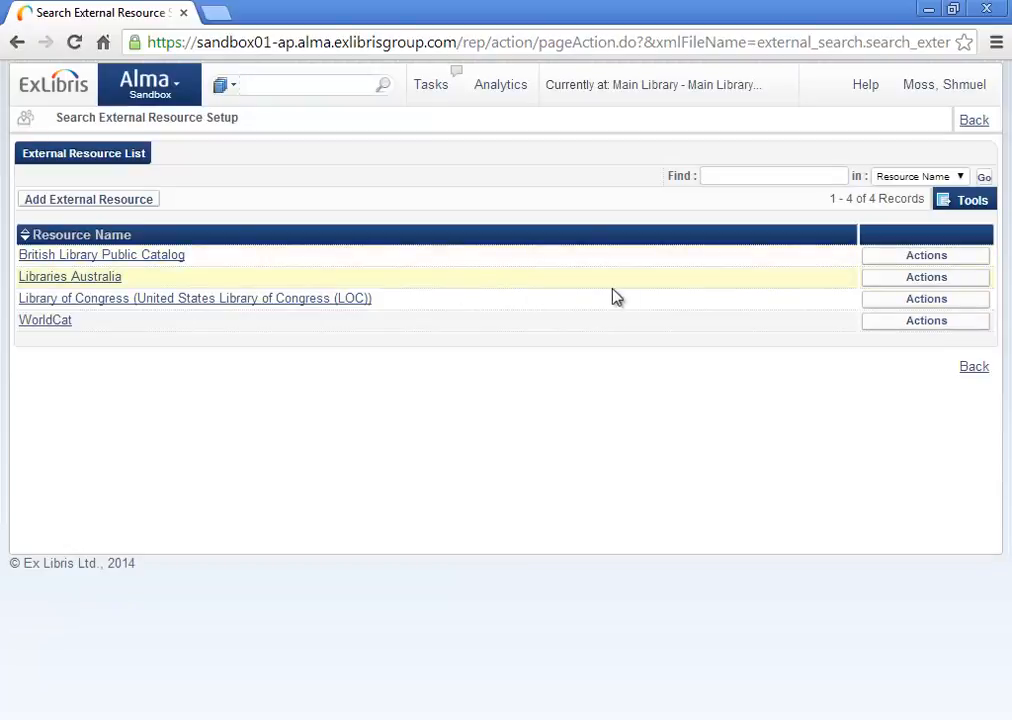
pyautogui.click(909, 258)
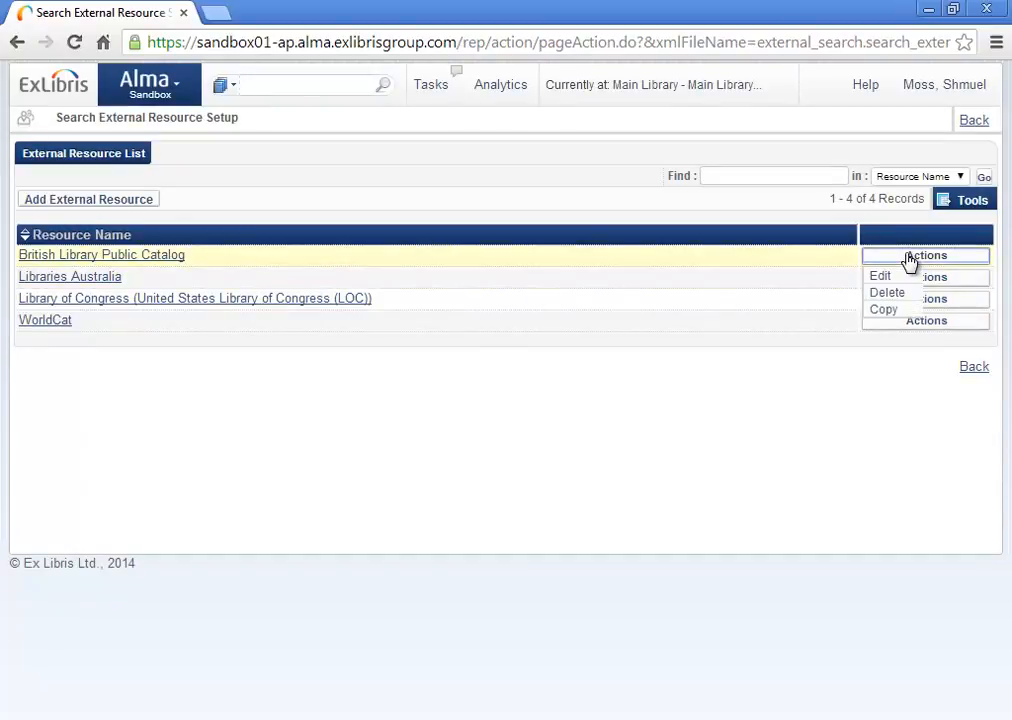
pyautogui.click(882, 279)
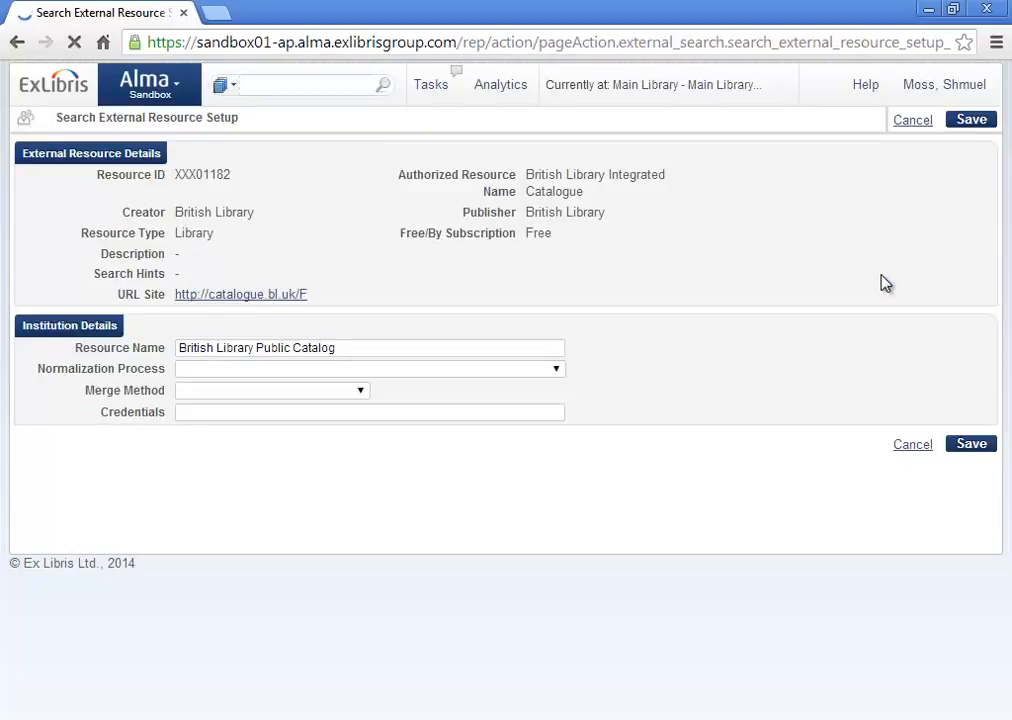
# Examine the normalization processes and merge methods available for the British Library Public Catalog resource
pyautogui.click(336, 369)
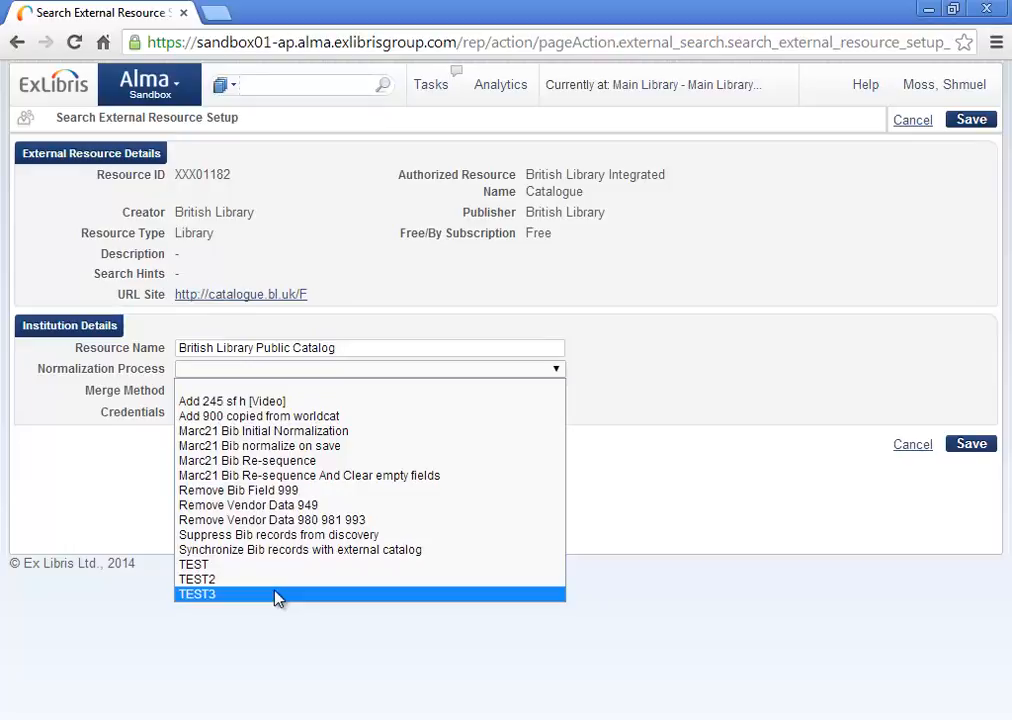
pyautogui.click(651, 402)
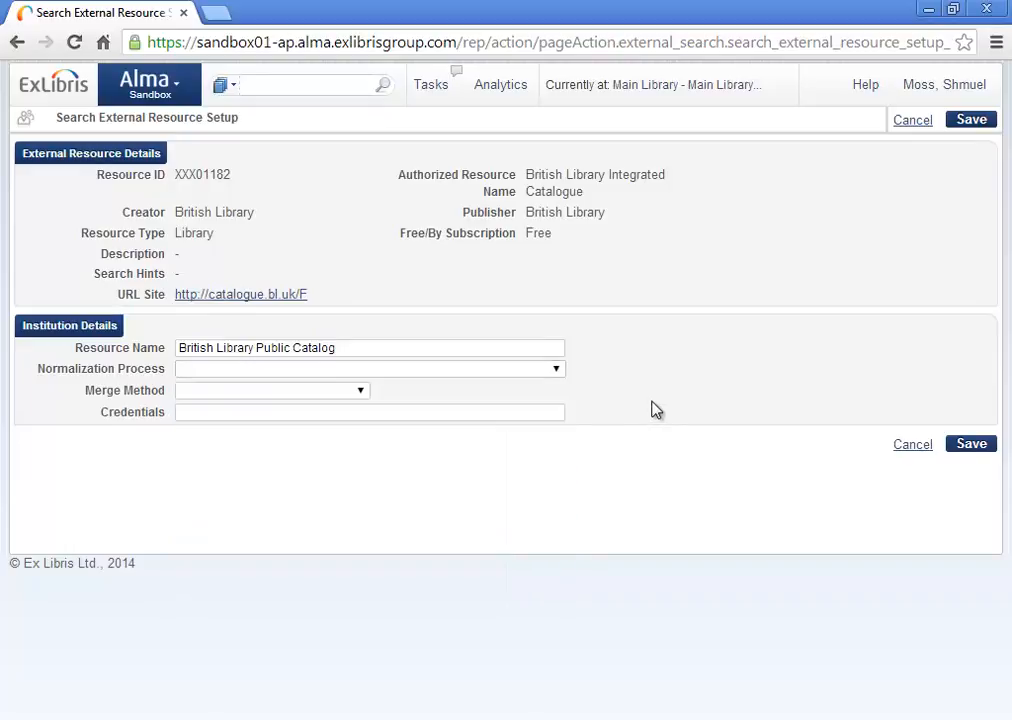
pyautogui.click(362, 392)
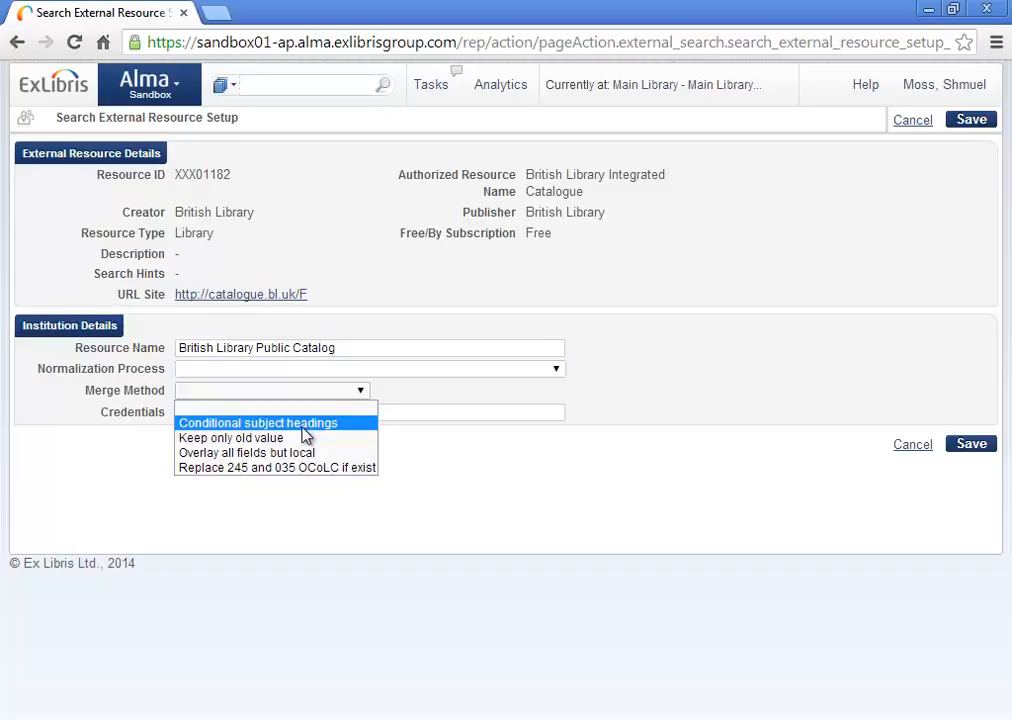
# Reopen the Customer Parameters mapping table from the Resource Management configuration and locate the non_serial_match_profile and serial_match_profile parameters
pyautogui.click(183, 92)
pyautogui.click(183, 92)
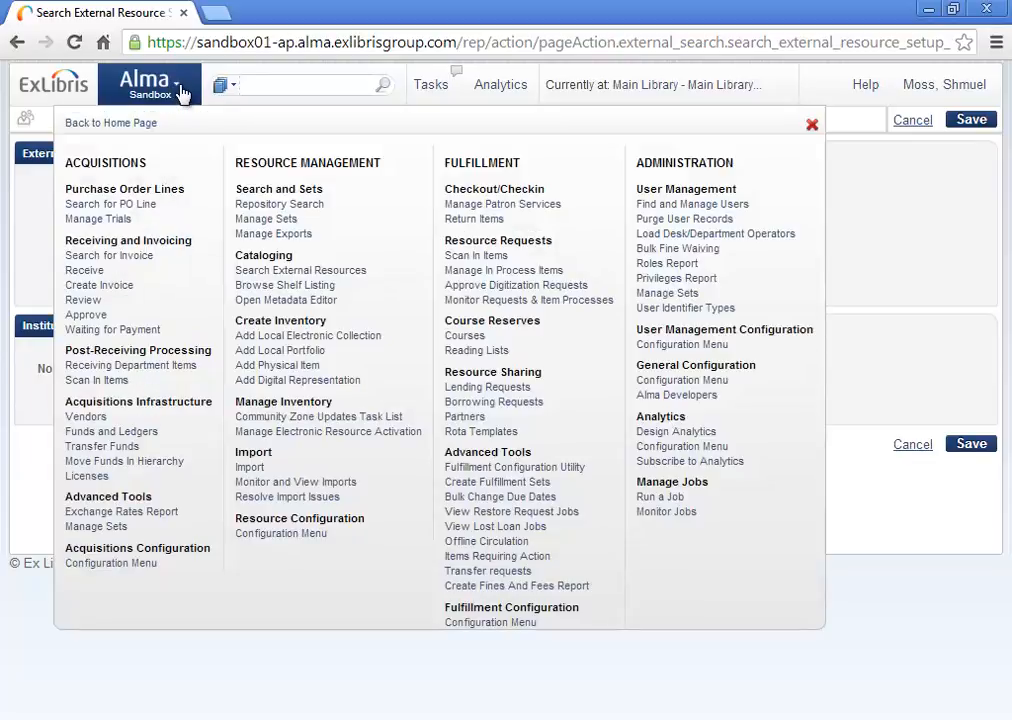
pyautogui.click(296, 537)
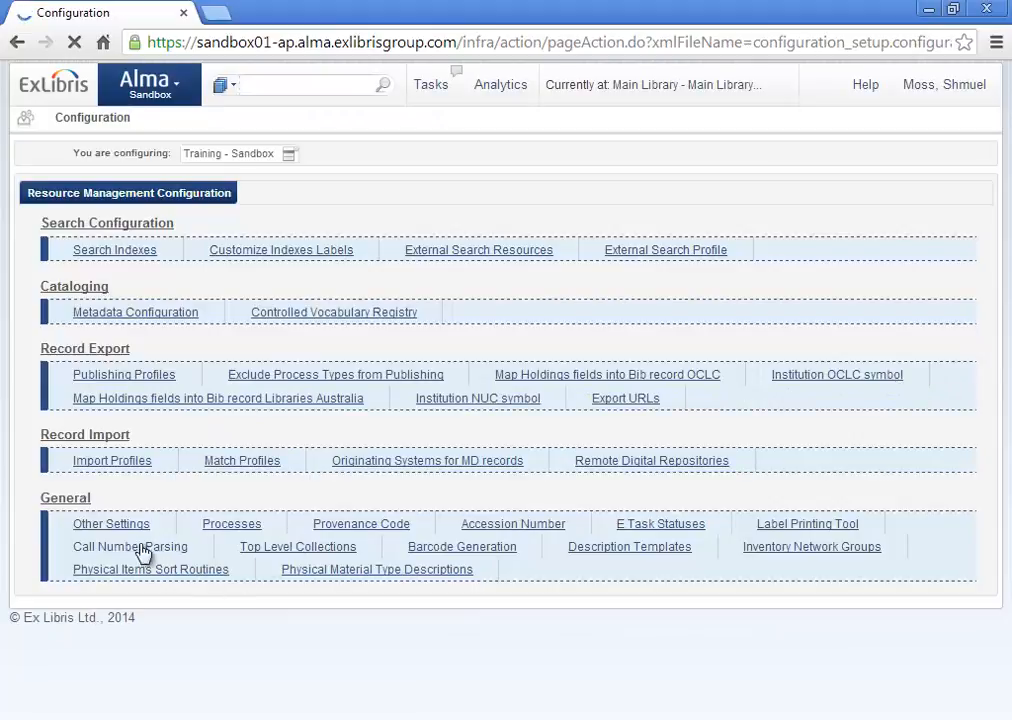
pyautogui.click(140, 547)
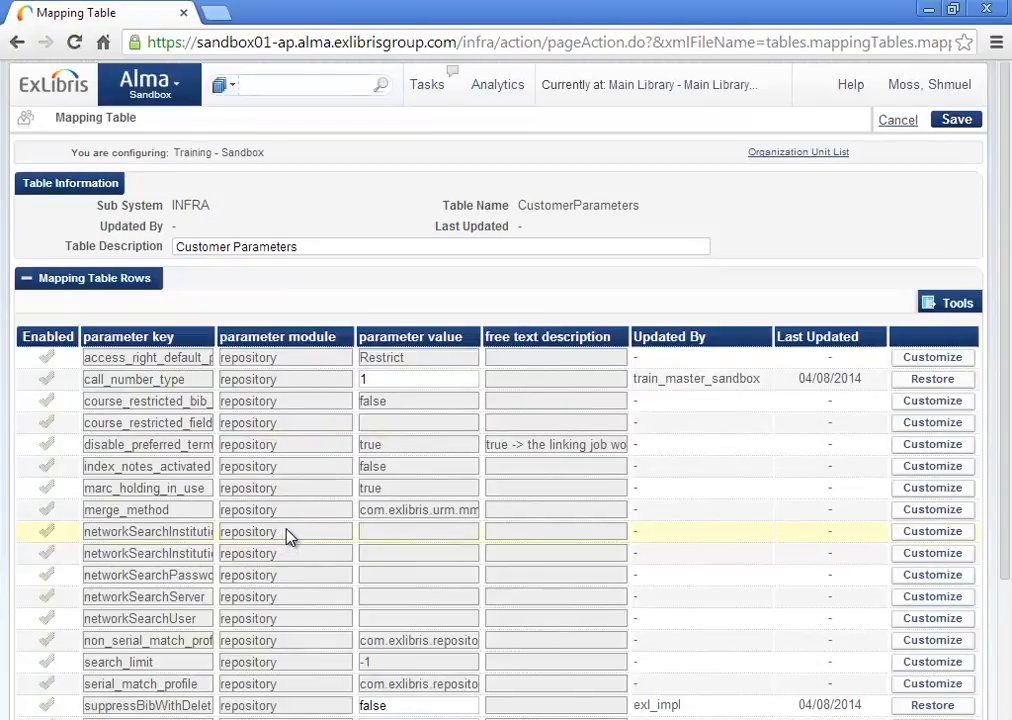
pyautogui.scroll(-3, 287, 537)
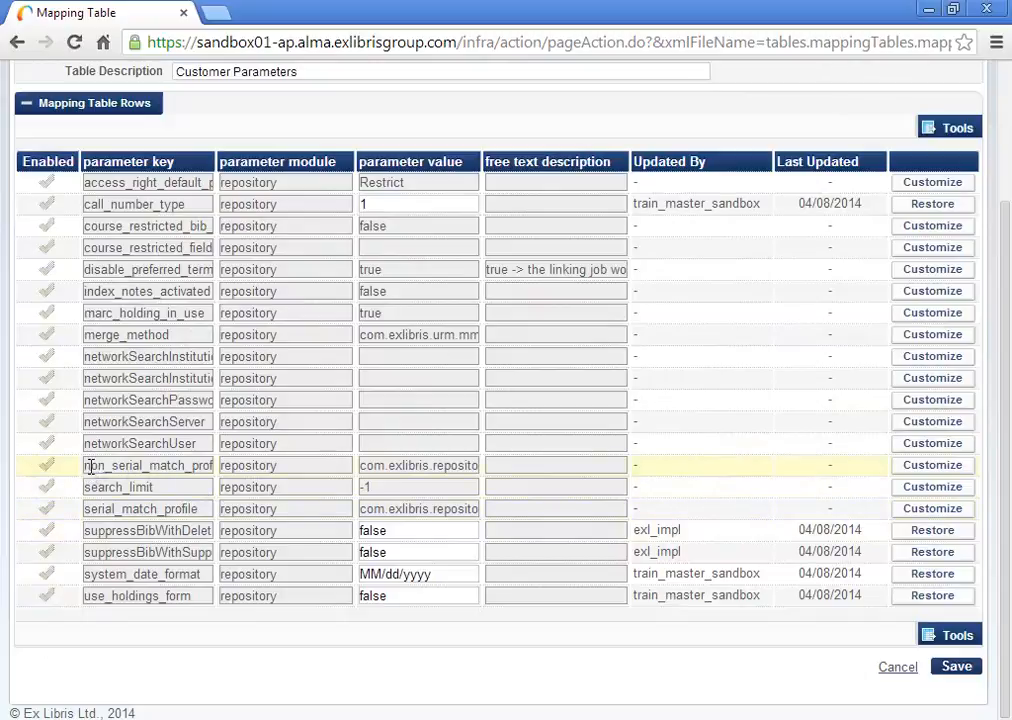
pyautogui.moveTo(89, 469); pyautogui.dragTo(228, 478)
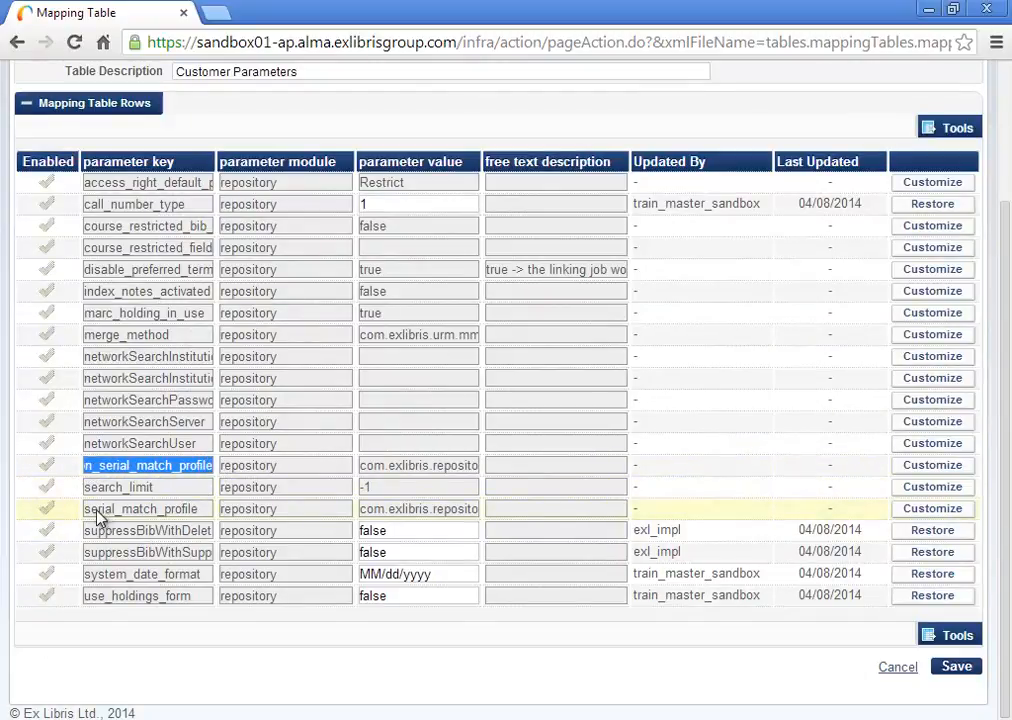
pyautogui.moveTo(86, 512); pyautogui.dragTo(203, 527)
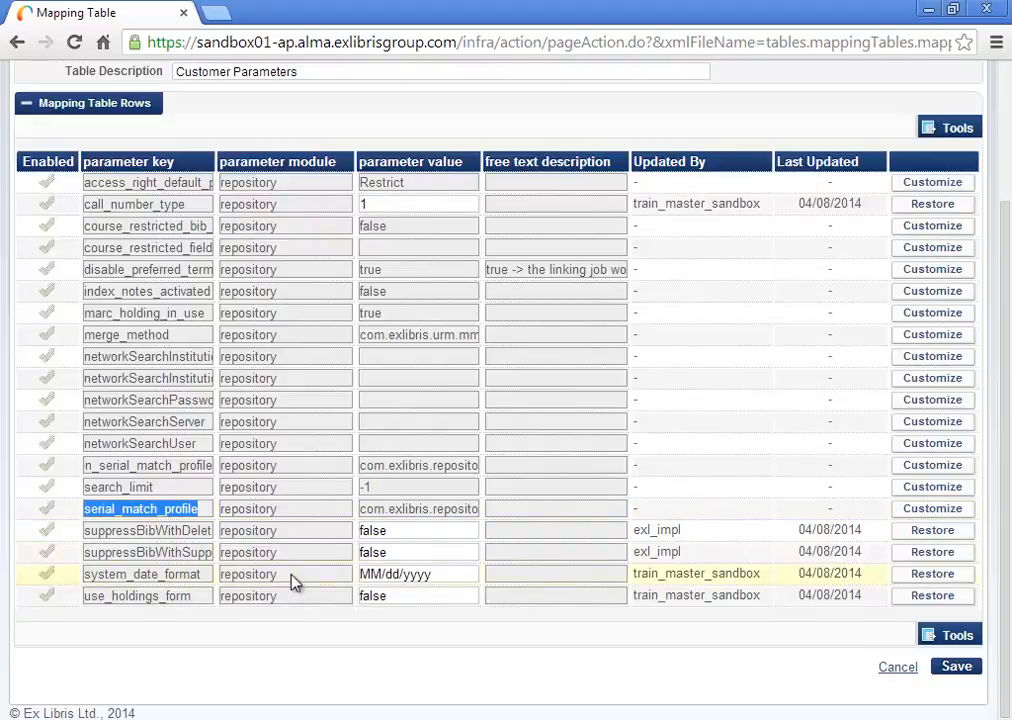
# Open the OCLC integration profile from the General Configuration's External Systems and show its action settings
pyautogui.scroll(3, 289, 580)
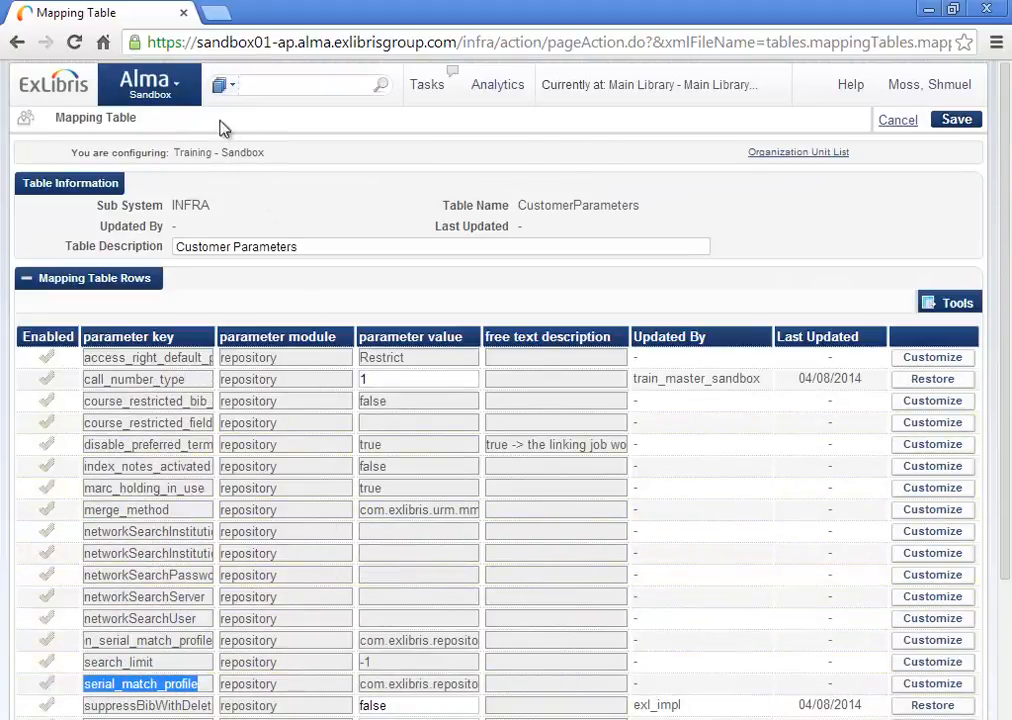
pyautogui.click(176, 92)
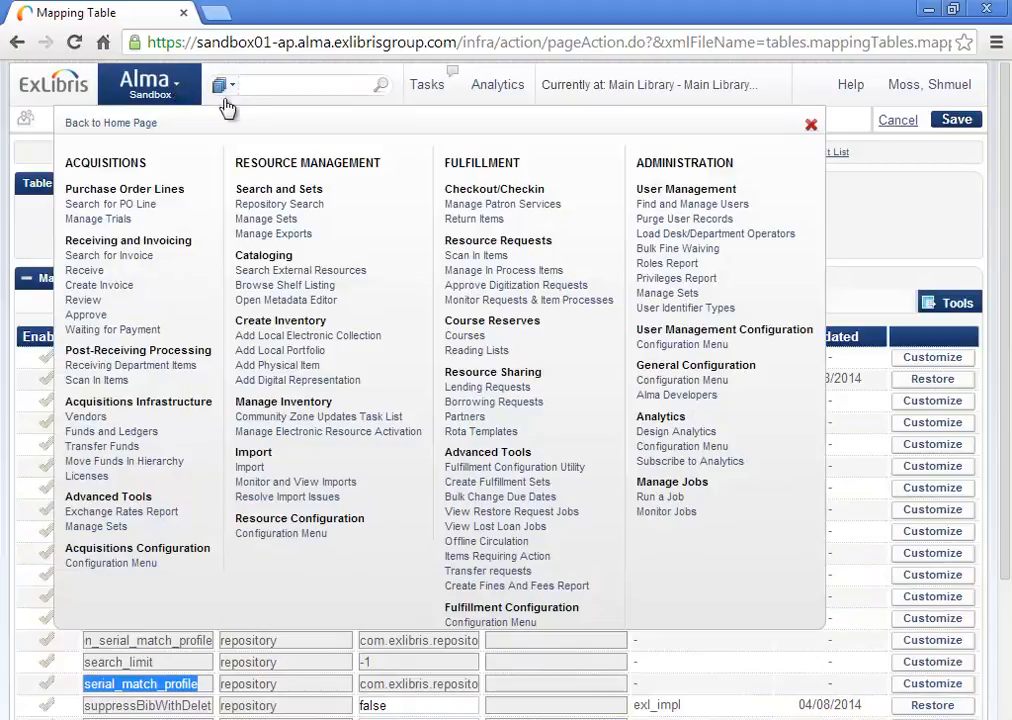
pyautogui.click(688, 381)
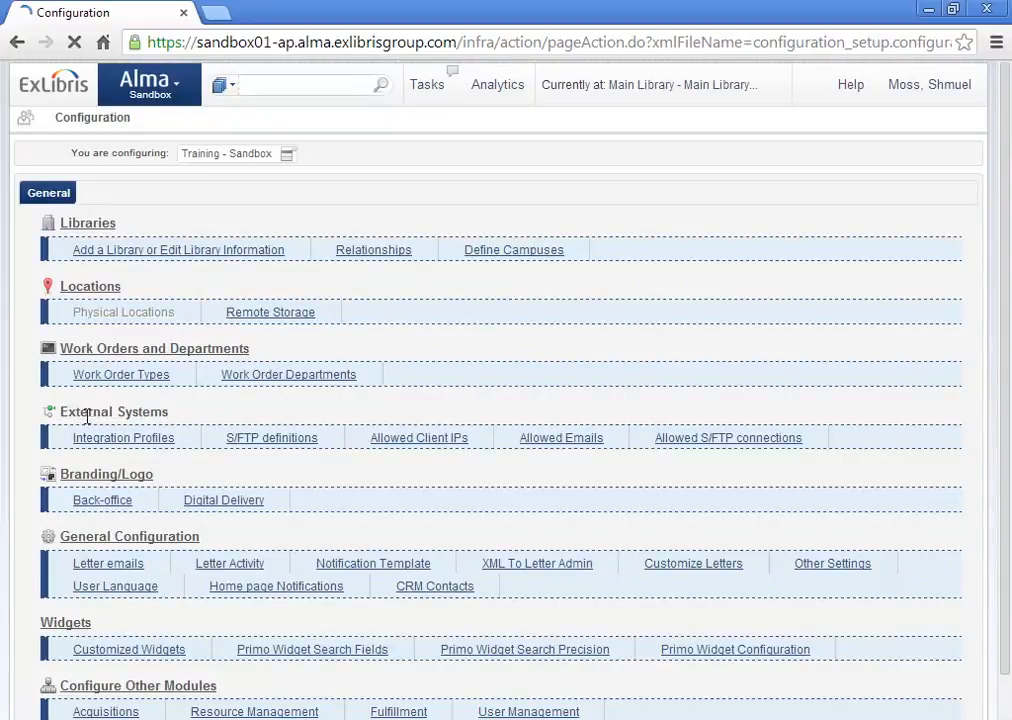
pyautogui.click(126, 444)
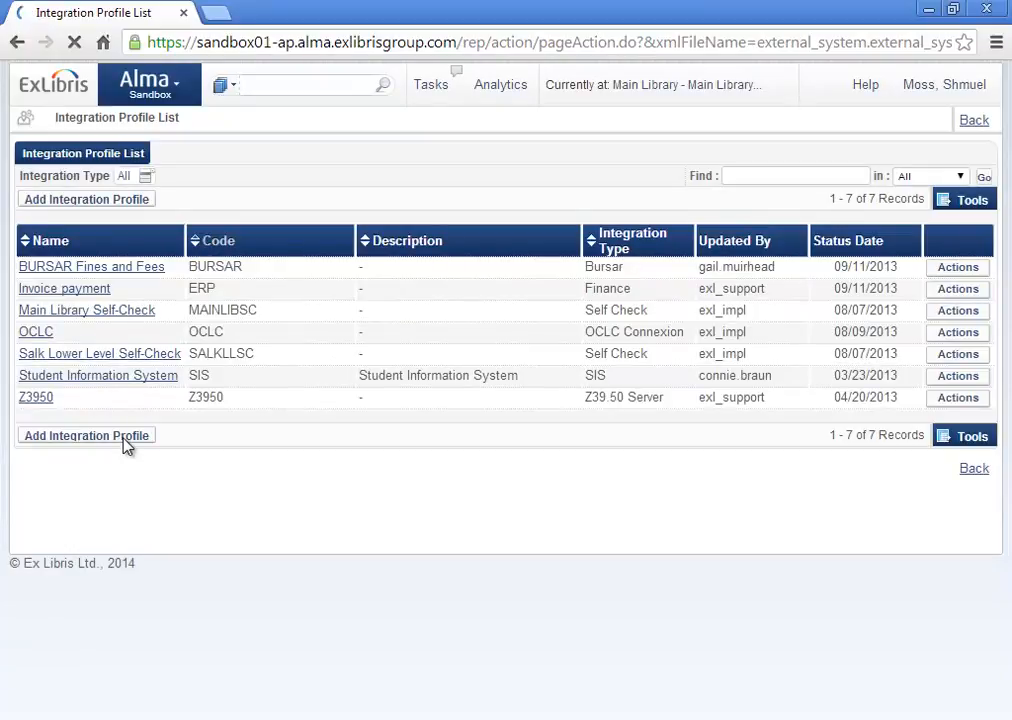
pyautogui.click(957, 334)
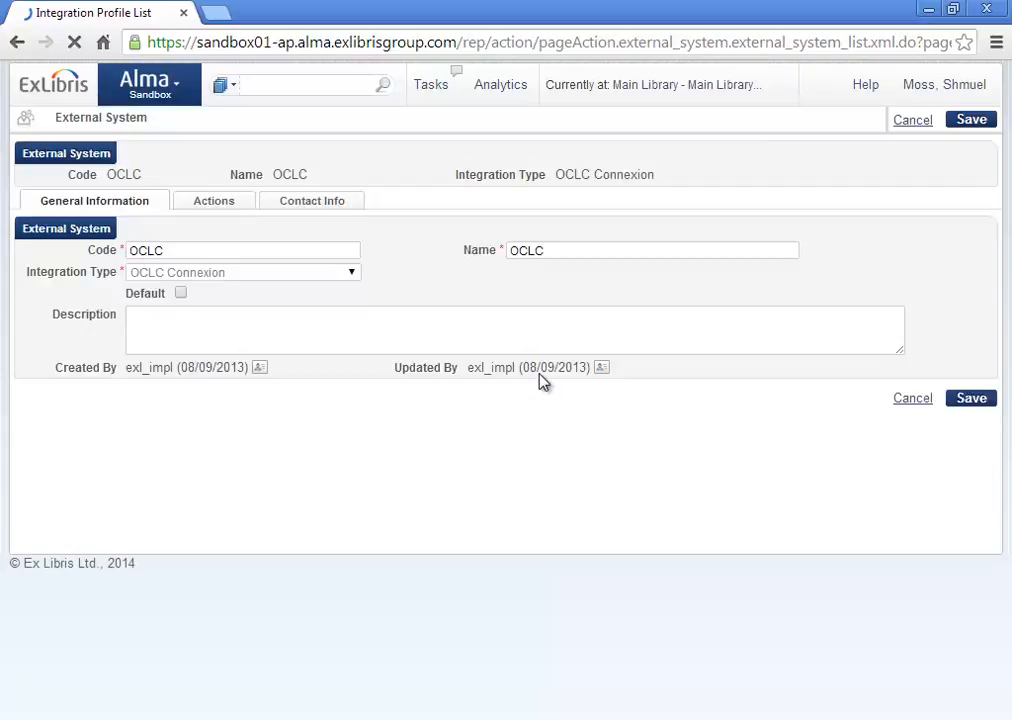
pyautogui.click(228, 204)
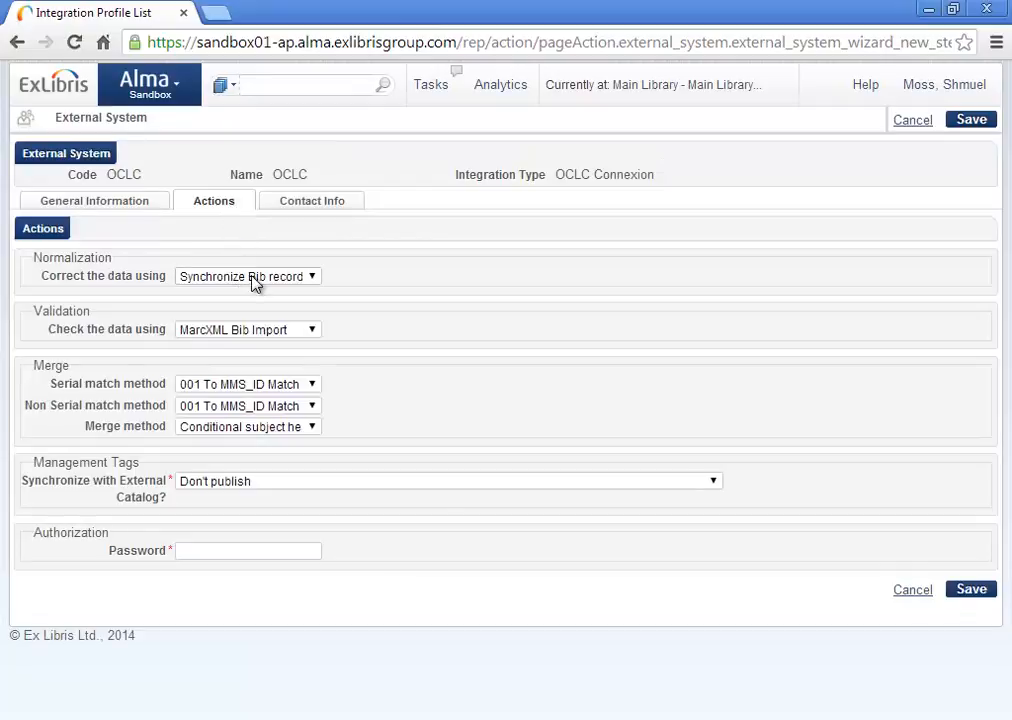
# Examine the normalization, serial match, non-serial match and merge method options available for the OCLC integration profile, leaving the selections as they are
pyautogui.click(252, 277)
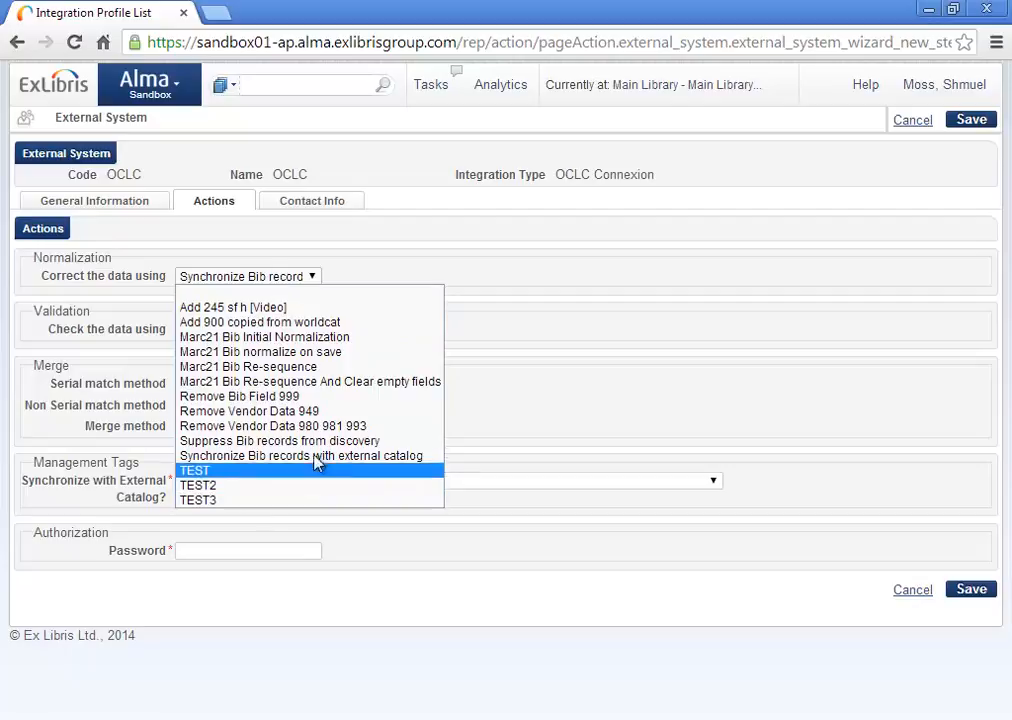
pyautogui.click(479, 271)
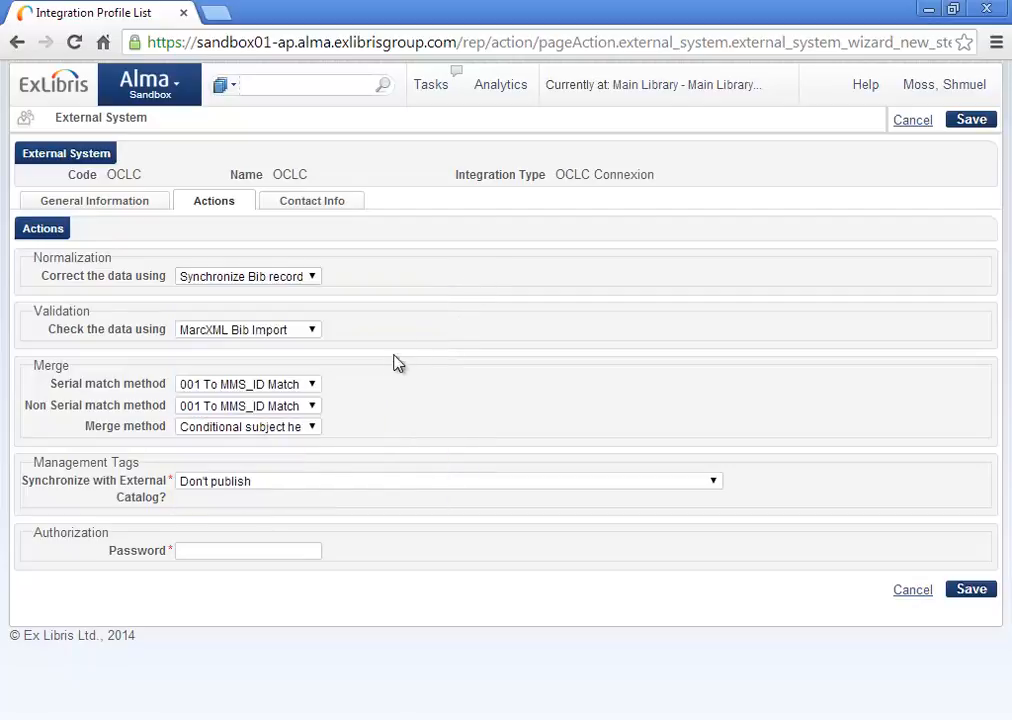
pyautogui.click(313, 387)
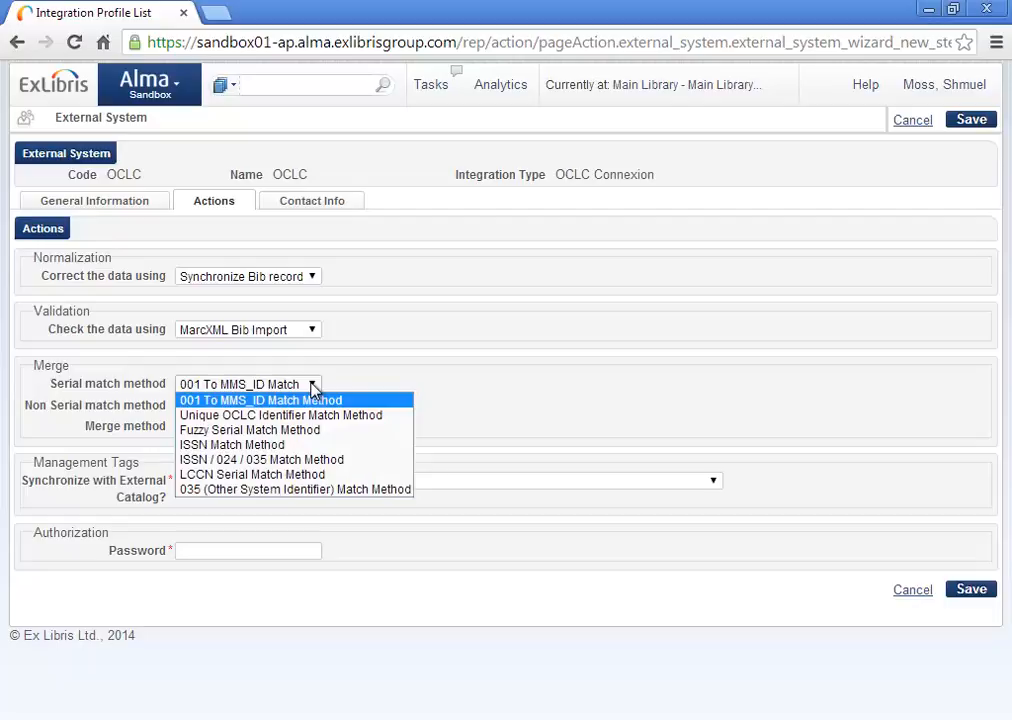
pyautogui.click(313, 387)
pyautogui.click(311, 407)
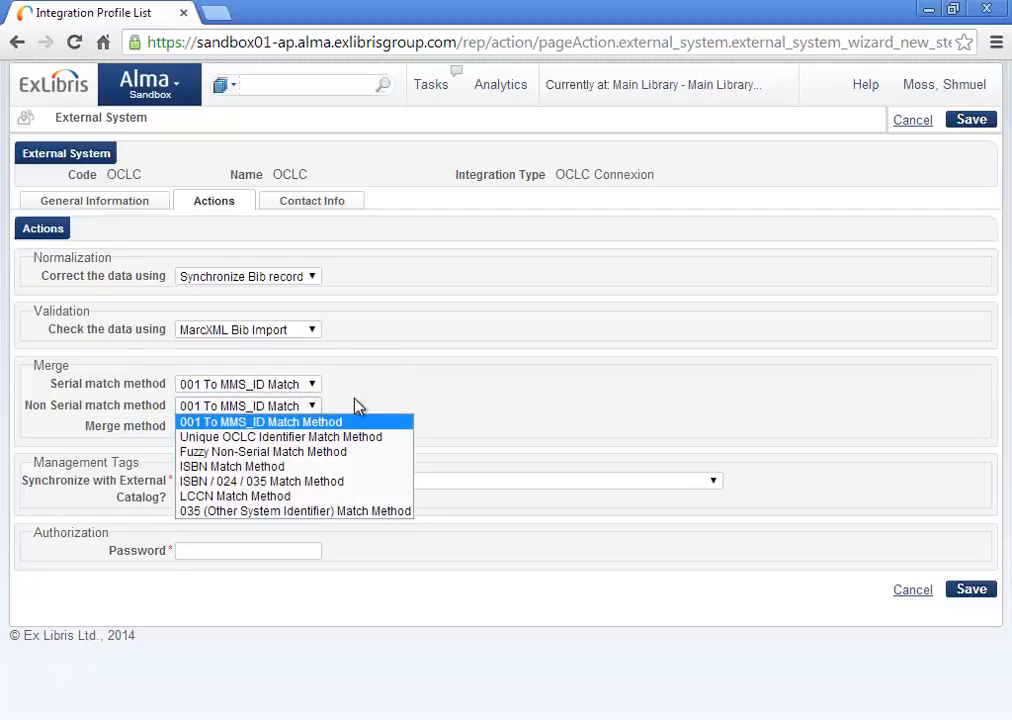
pyautogui.click(355, 406)
pyautogui.click(314, 430)
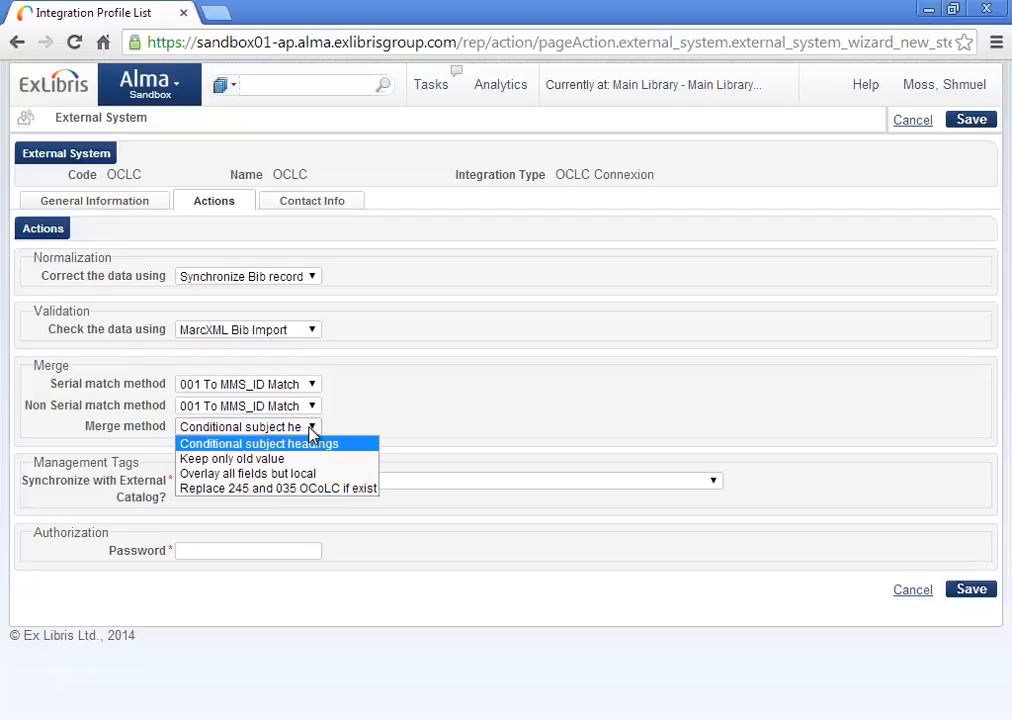
pyautogui.click(288, 388)
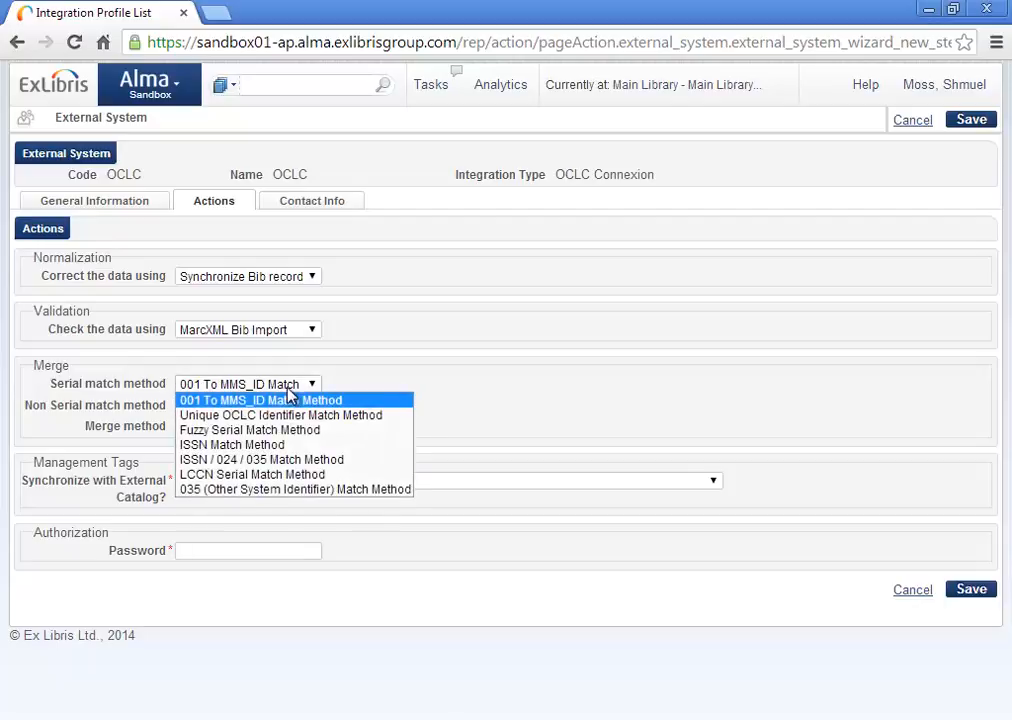
pyautogui.click(288, 399)
pyautogui.click(287, 430)
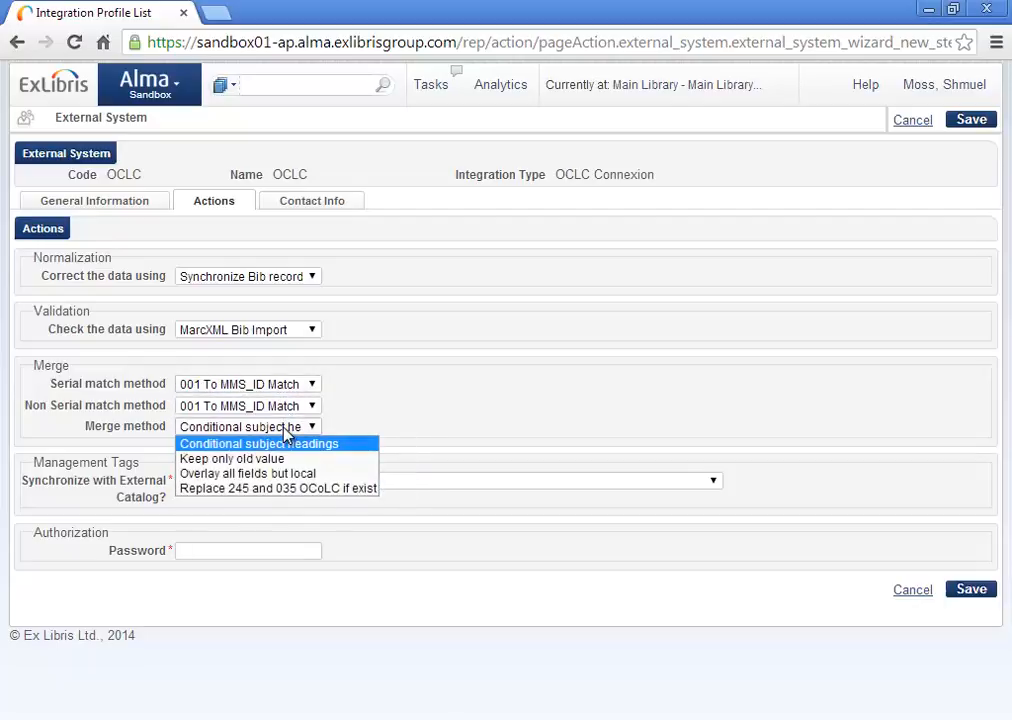
pyautogui.click(357, 410)
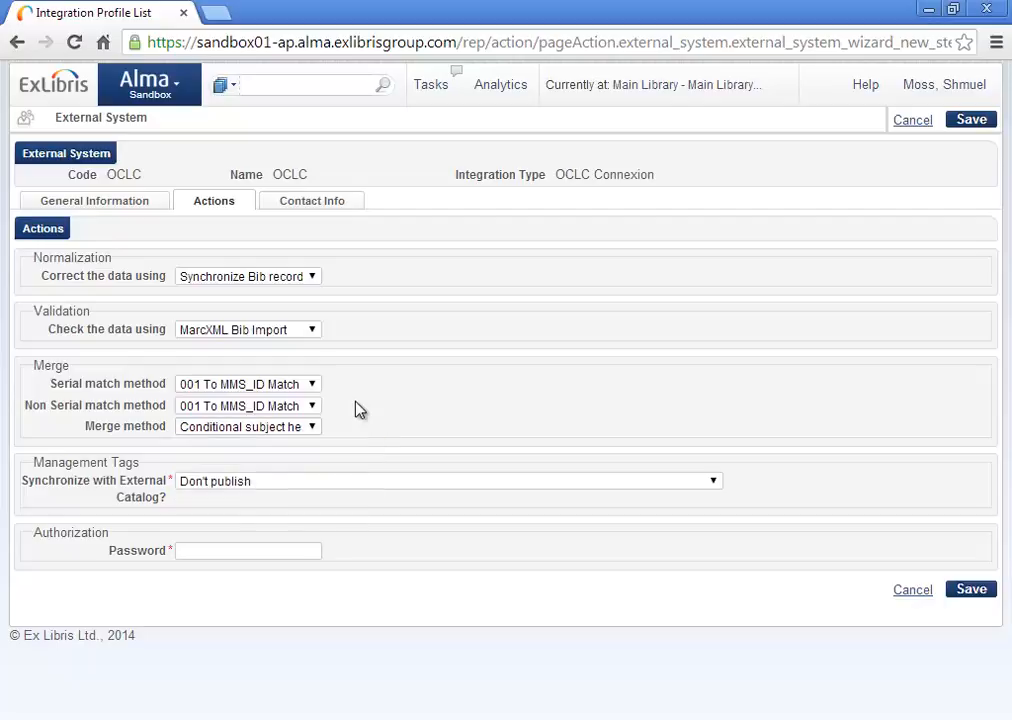
# Review the serial match methods and merge methods offered in the OCLC profile's Merge settings, without changing either selection
pyautogui.click(309, 387)
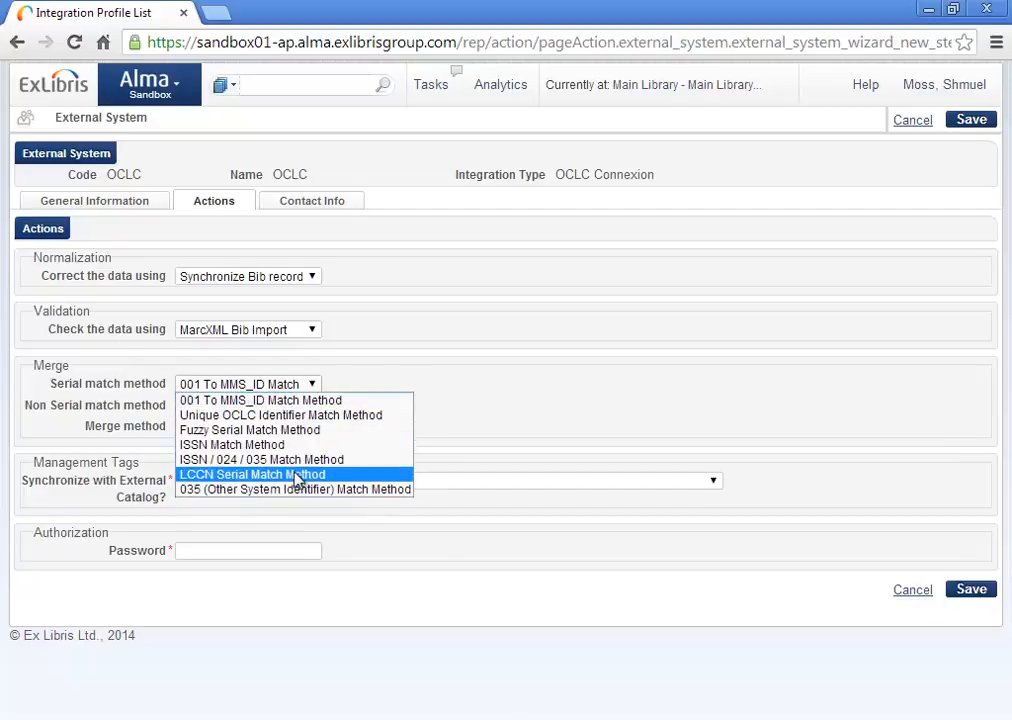
pyautogui.click(436, 392)
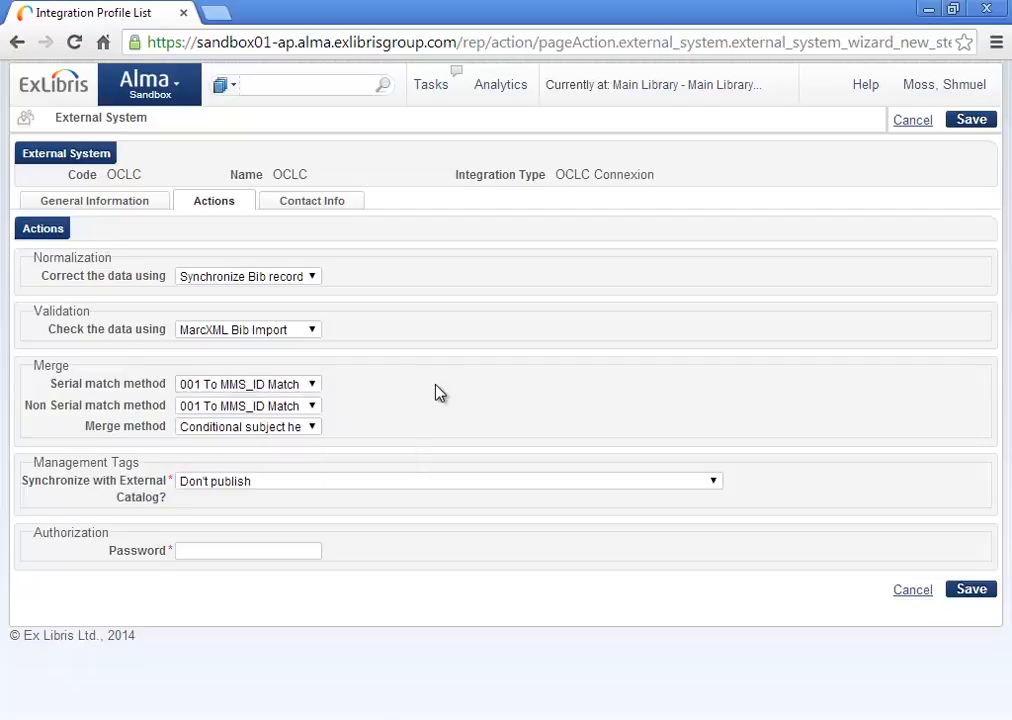
pyautogui.click(305, 431)
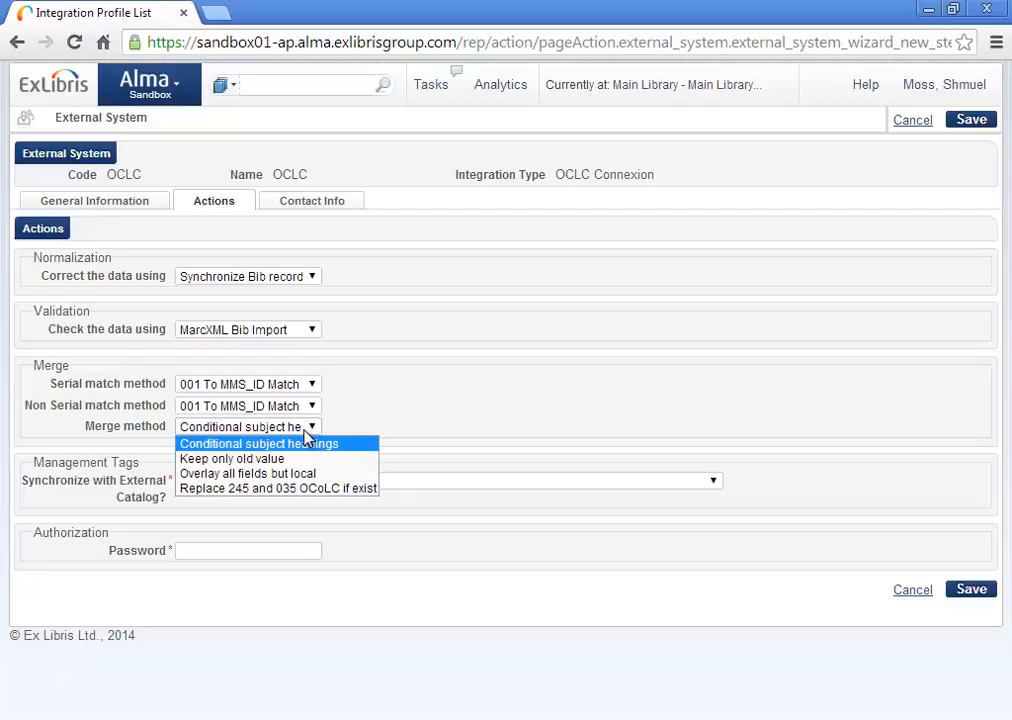
pyautogui.click(369, 420)
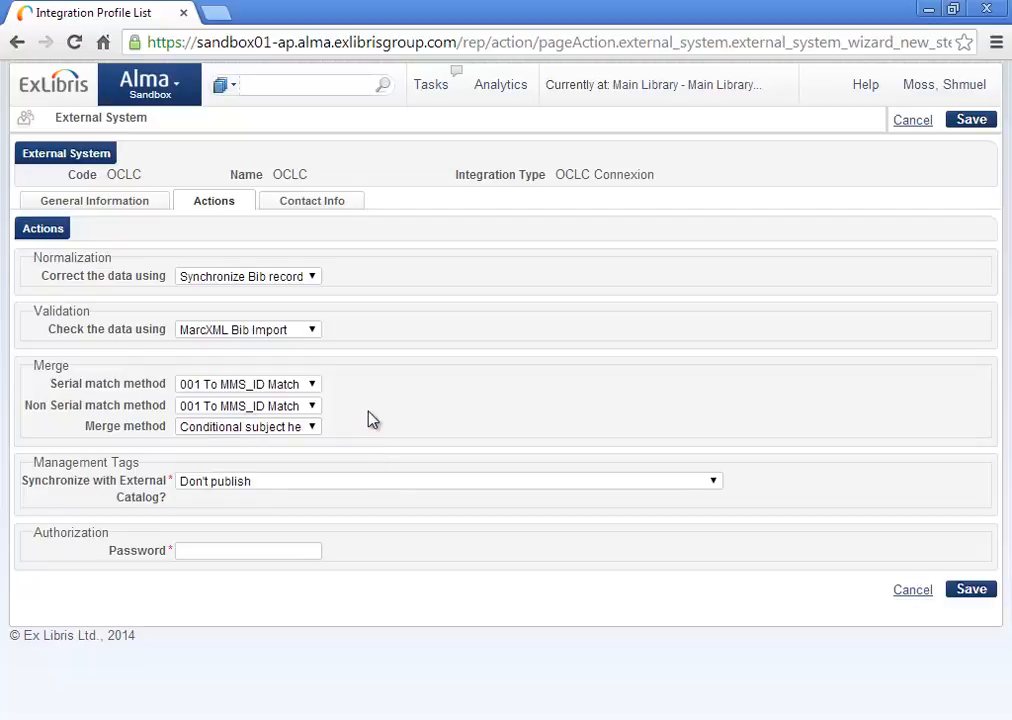
# Open the bib_profile import profile for editing from the Resource Management configuration and examine its available normalization processes
pyautogui.click(178, 91)
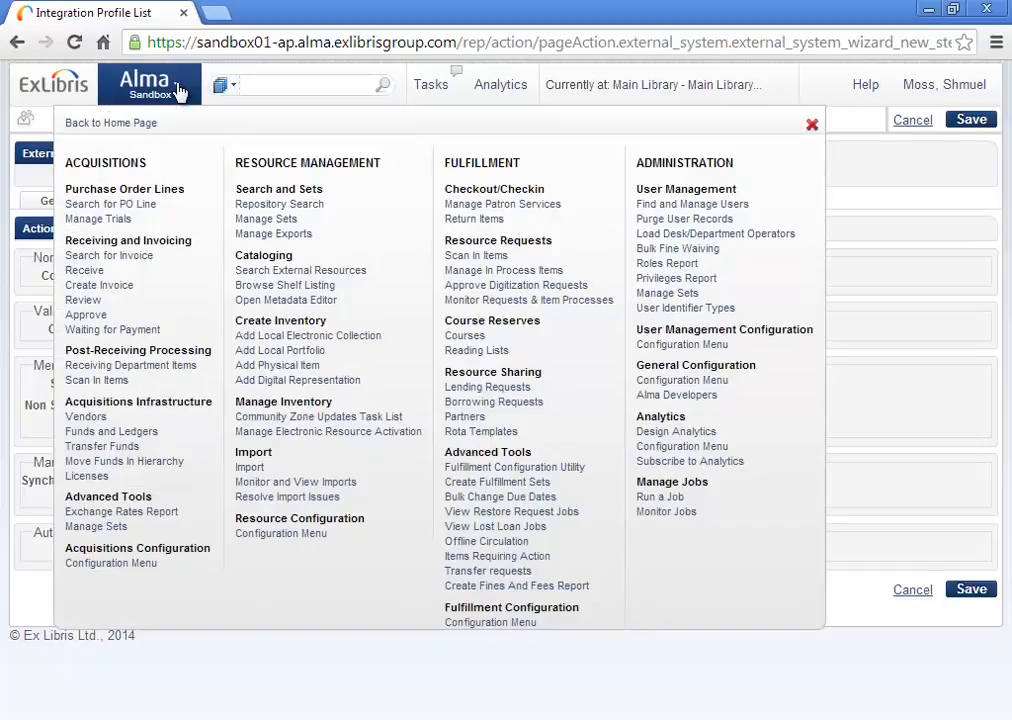
pyautogui.click(283, 538)
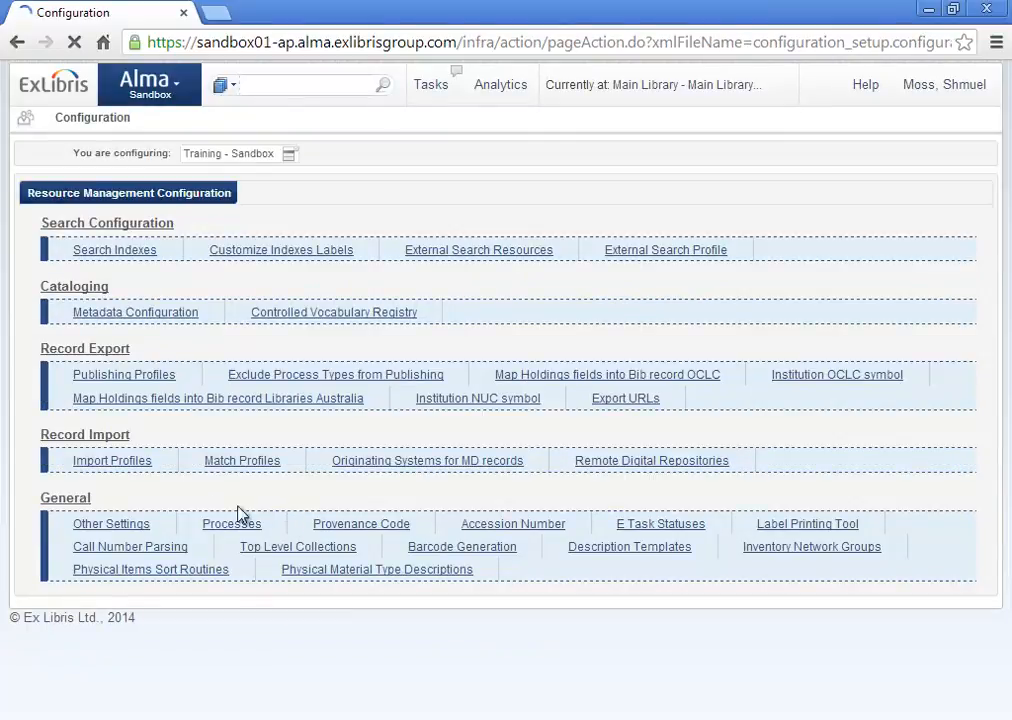
pyautogui.click(94, 467)
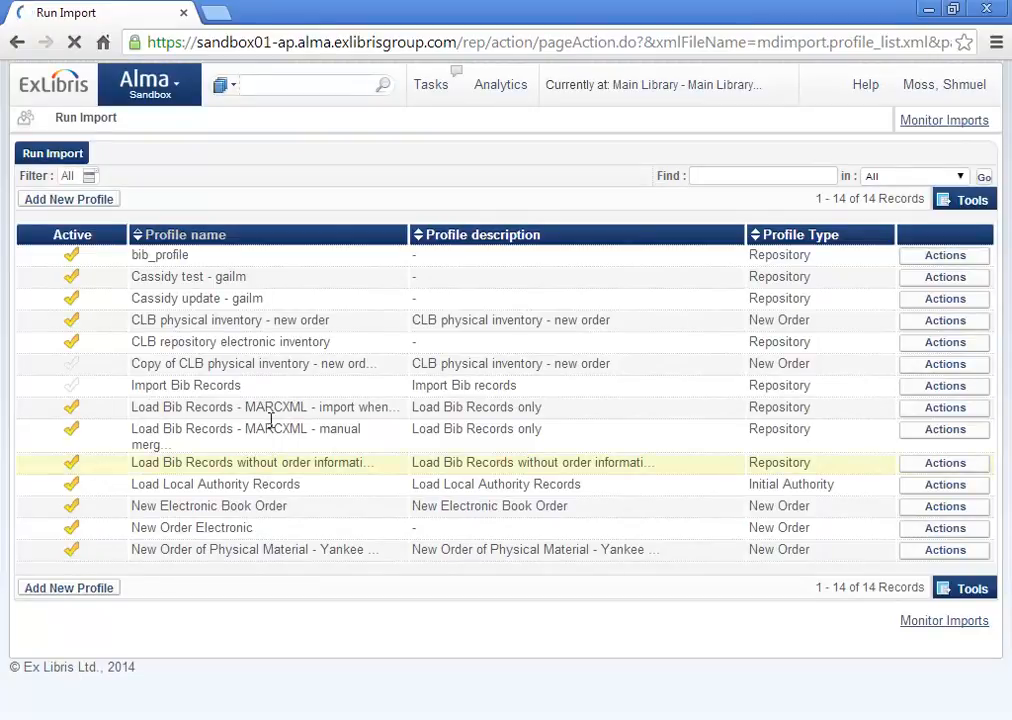
pyautogui.click(940, 257)
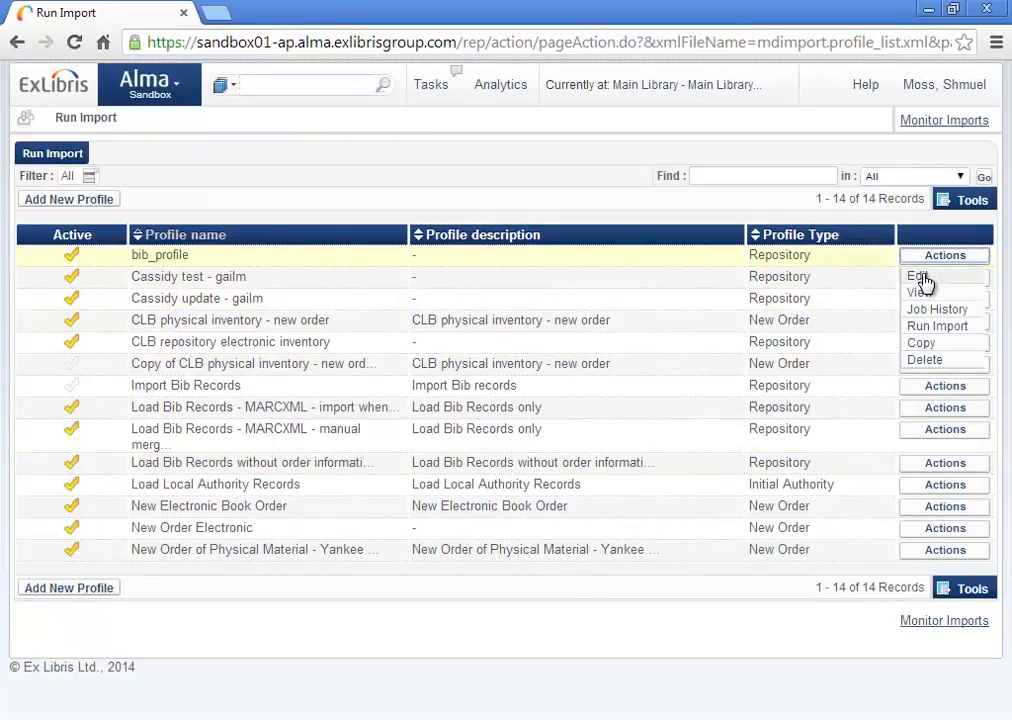
pyautogui.click(920, 279)
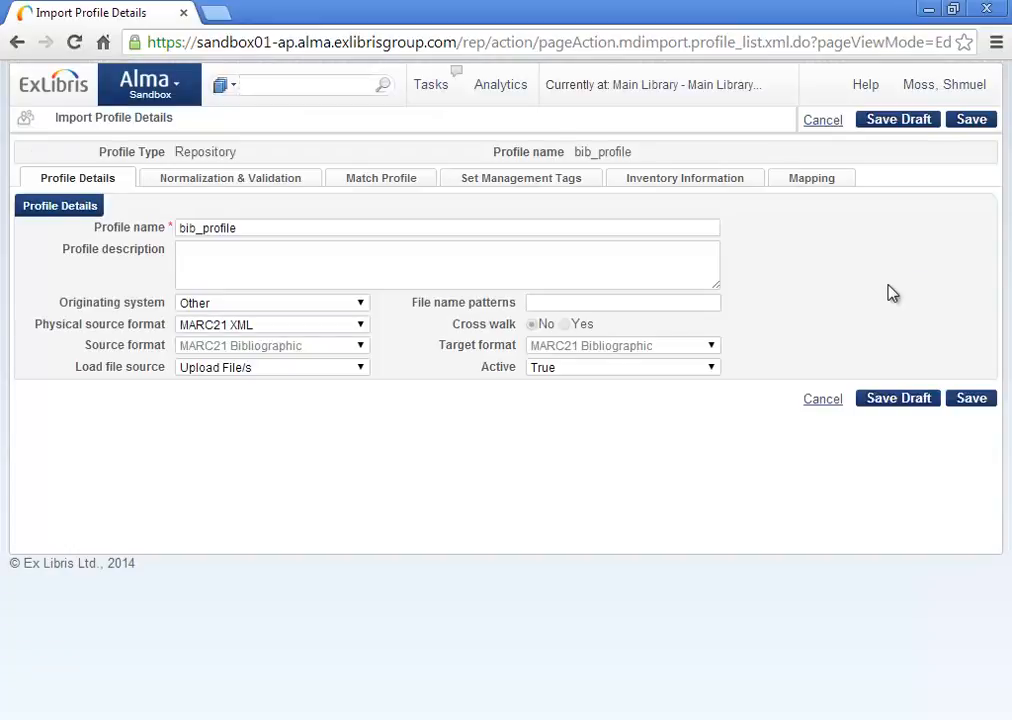
pyautogui.click(228, 185)
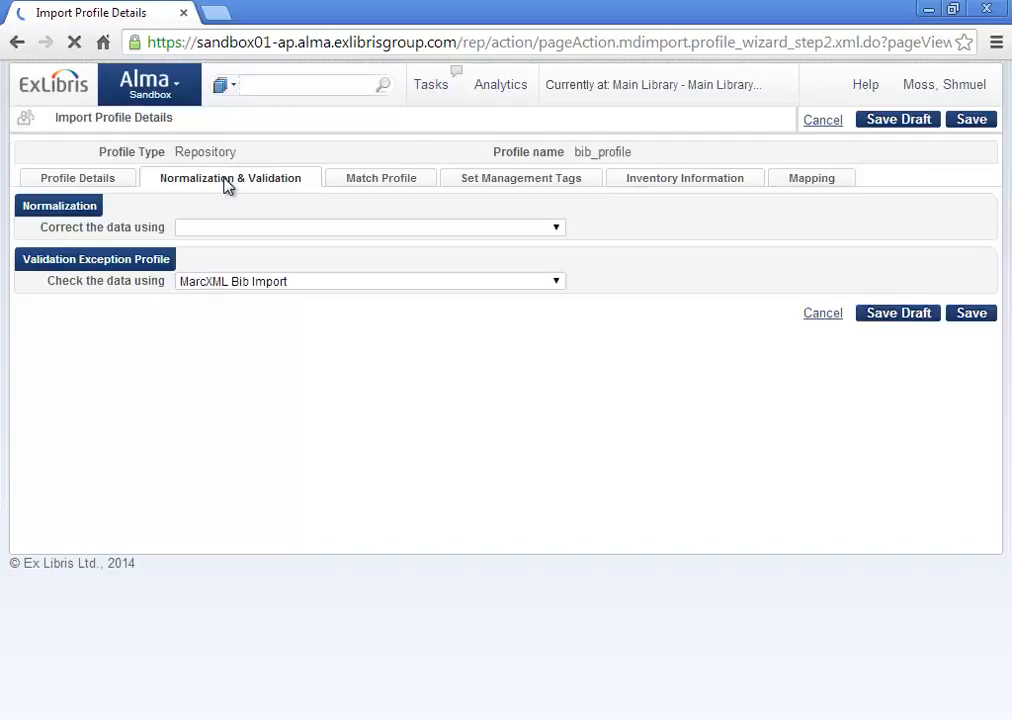
pyautogui.click(257, 232)
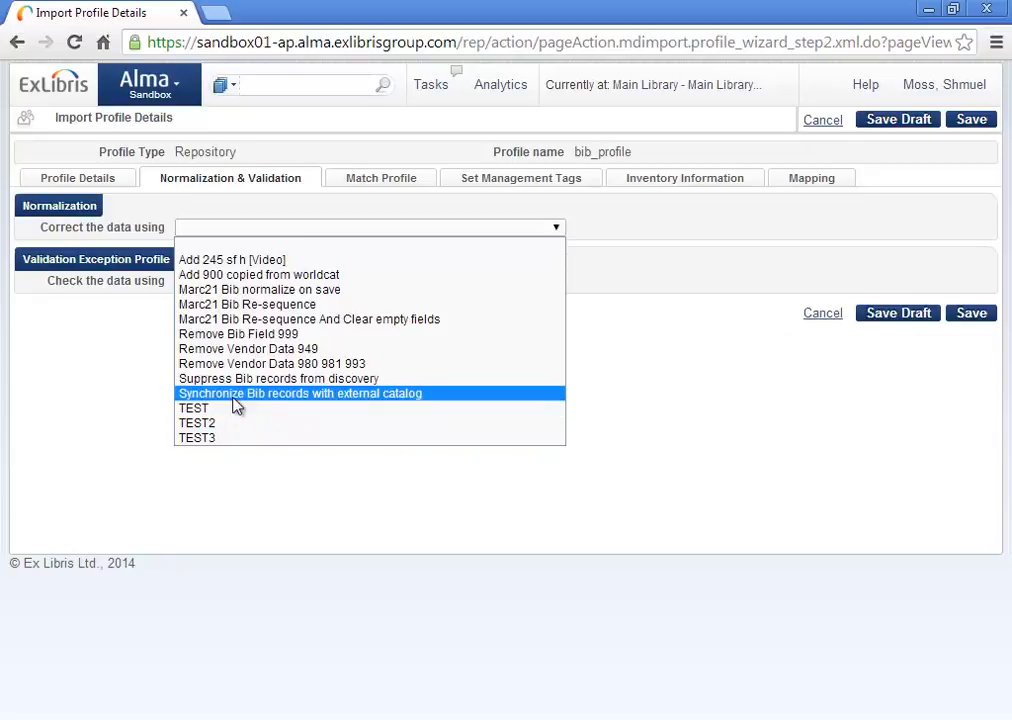
# Examine the serial match, non-serial match and merge method options in bib_profile's match profile settings, leaving the selections as they are
pyautogui.click(390, 187)
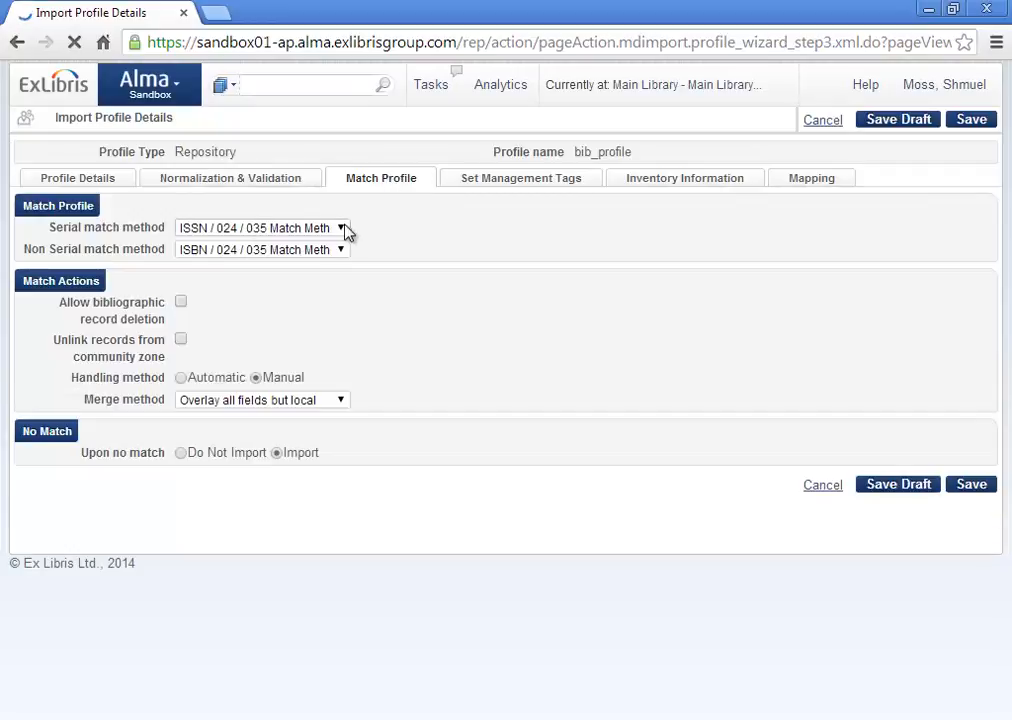
pyautogui.click(342, 230)
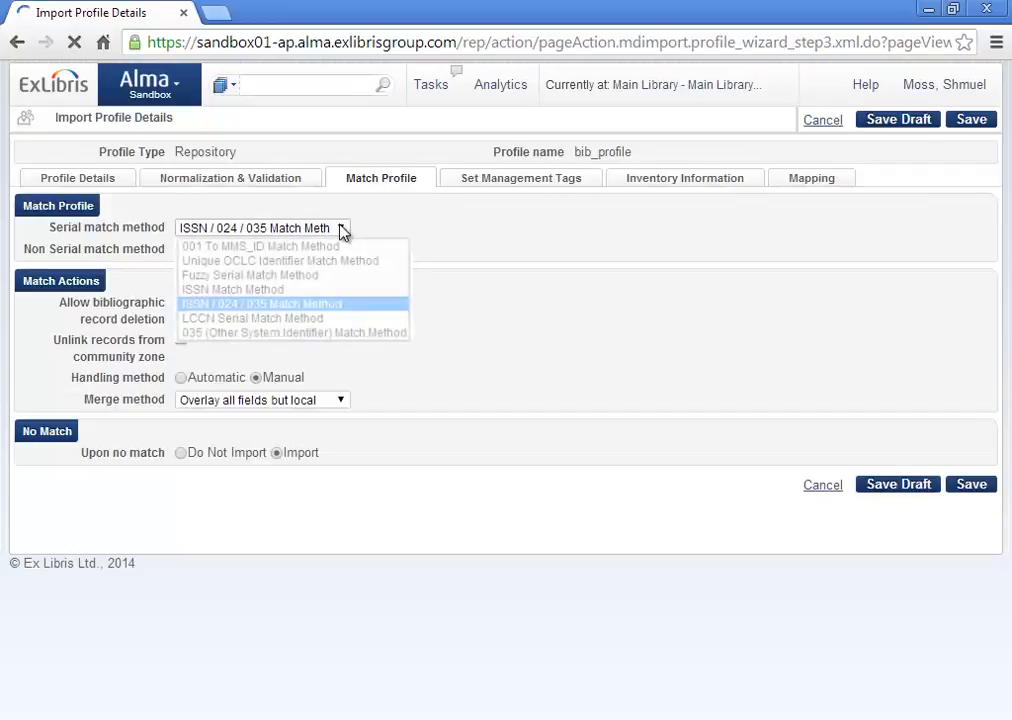
pyautogui.click(342, 230)
pyautogui.click(337, 251)
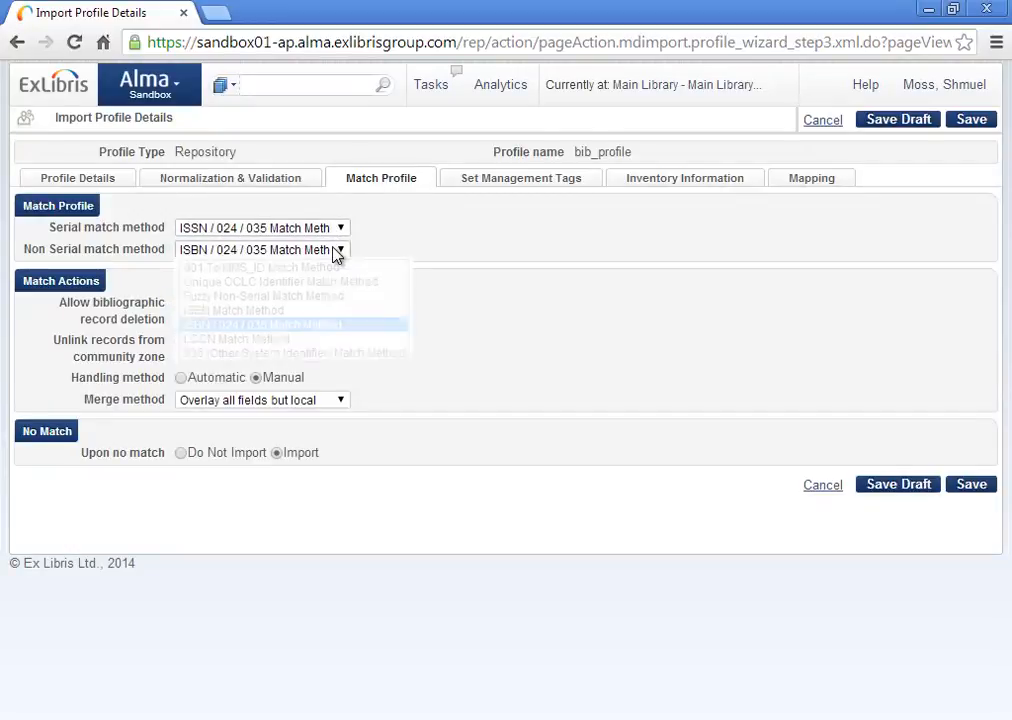
pyautogui.click(337, 251)
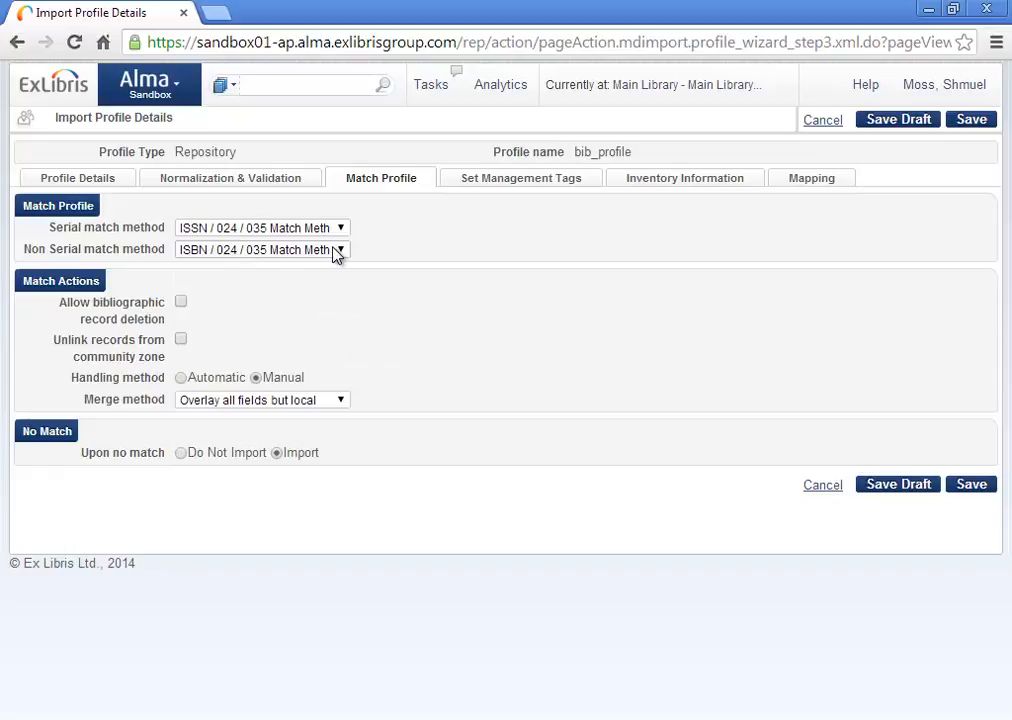
pyautogui.click(318, 406)
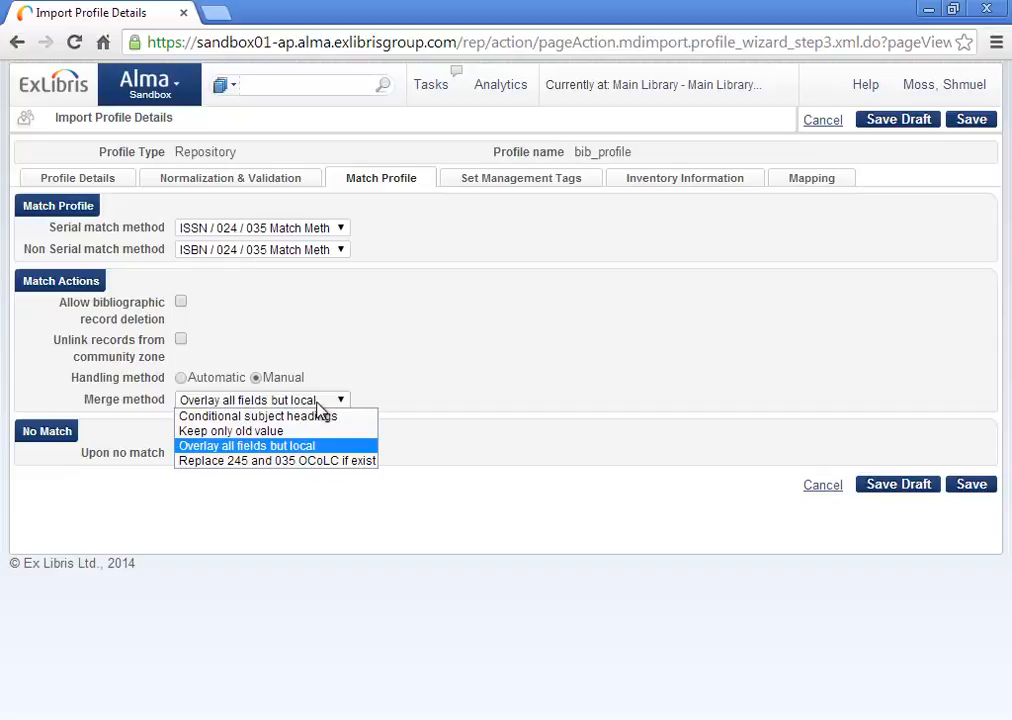
pyautogui.click(443, 370)
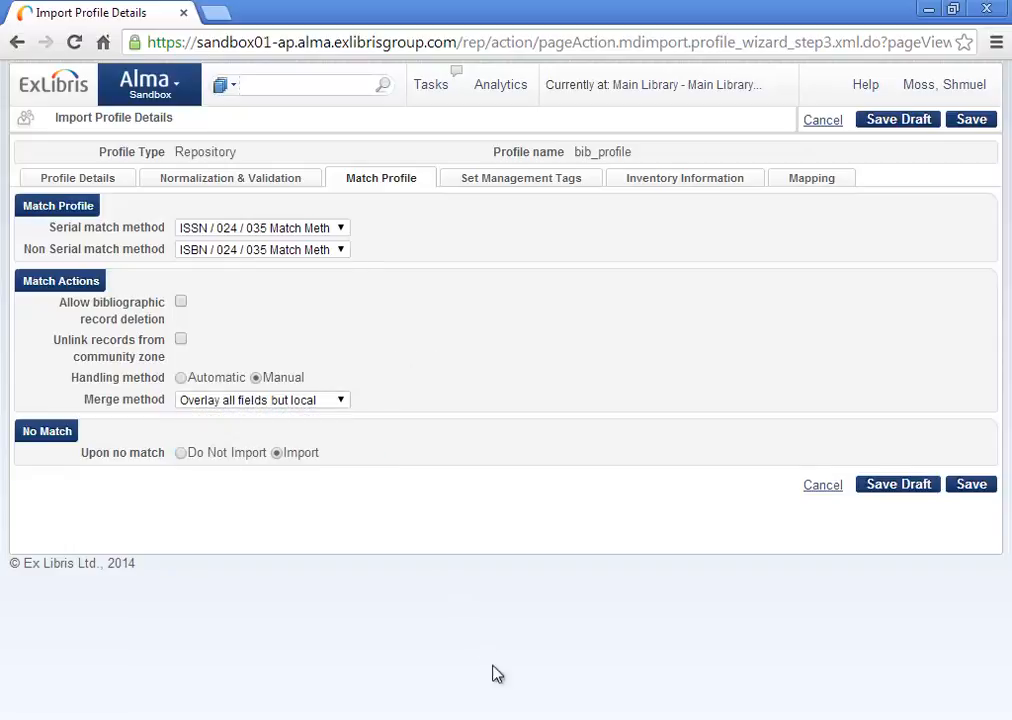
# Switch back to the ResMng_03.pptx slide show in PowerPoint and advance to the Implementation slide
pyautogui.click(570, 718)
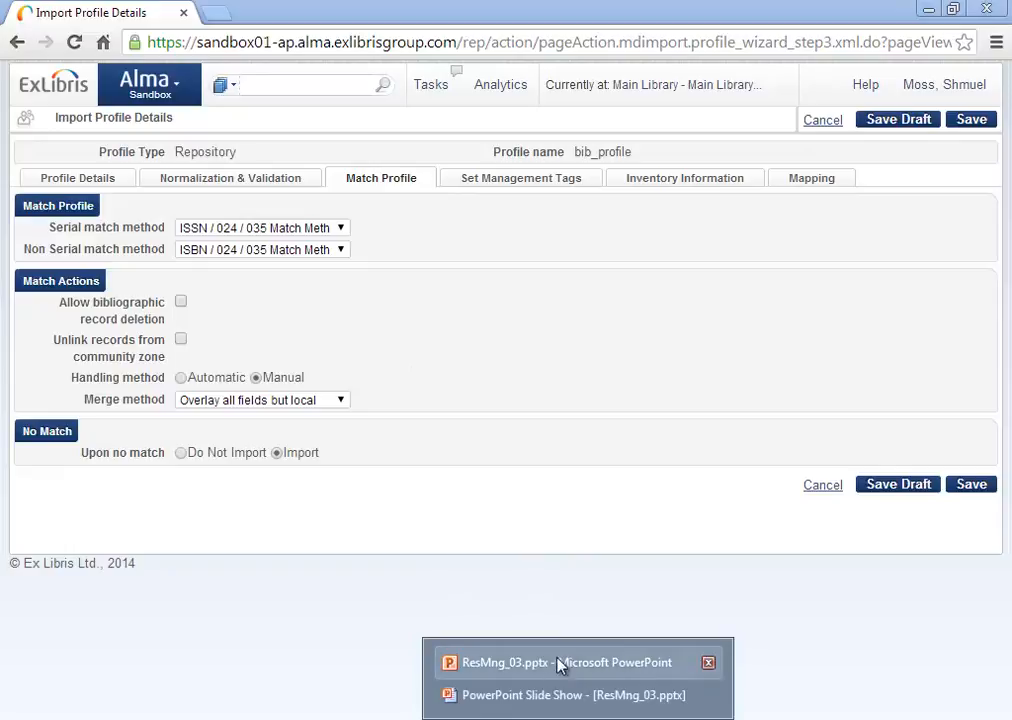
pyautogui.hotkey('alt', 'Tab')
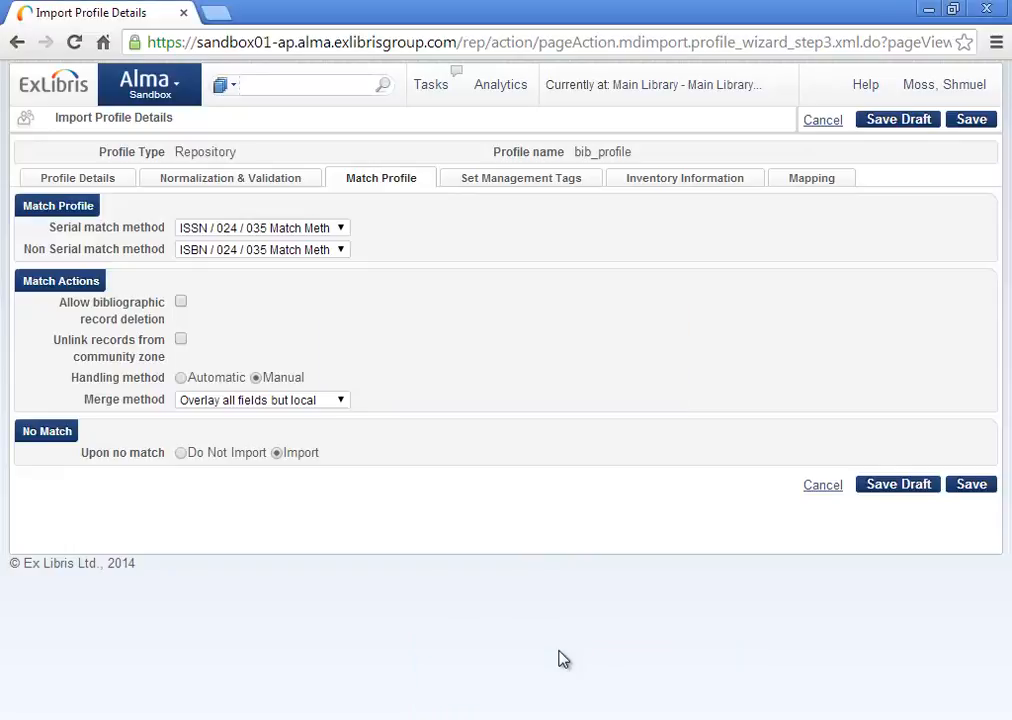
pyautogui.hotkey('alt', 'Tab')
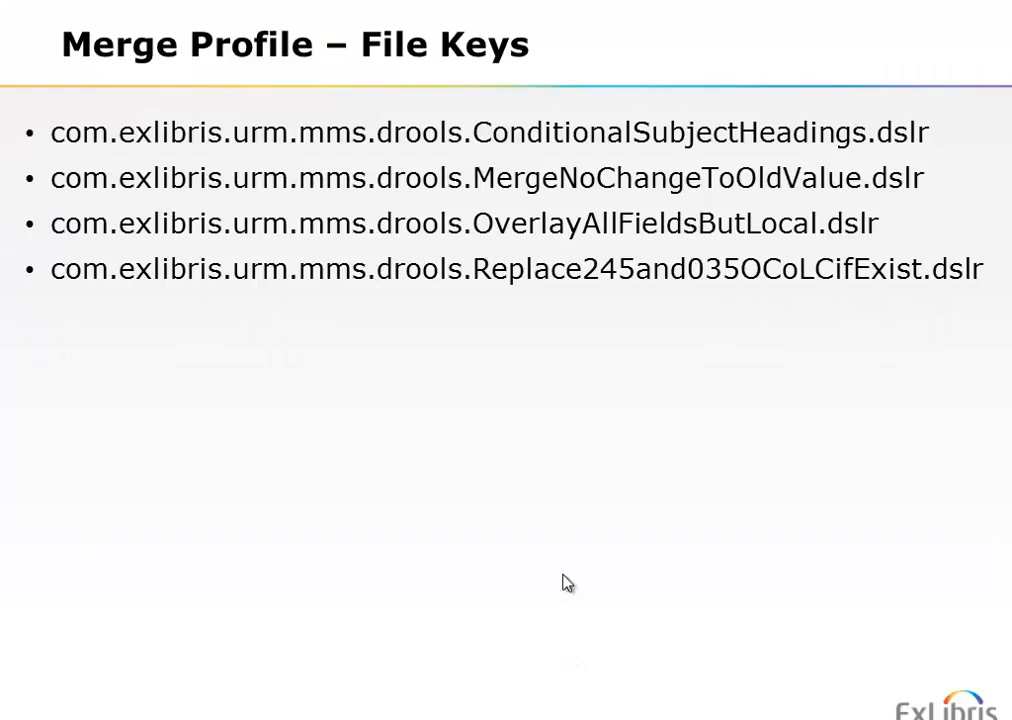
pyautogui.click(644, 447)
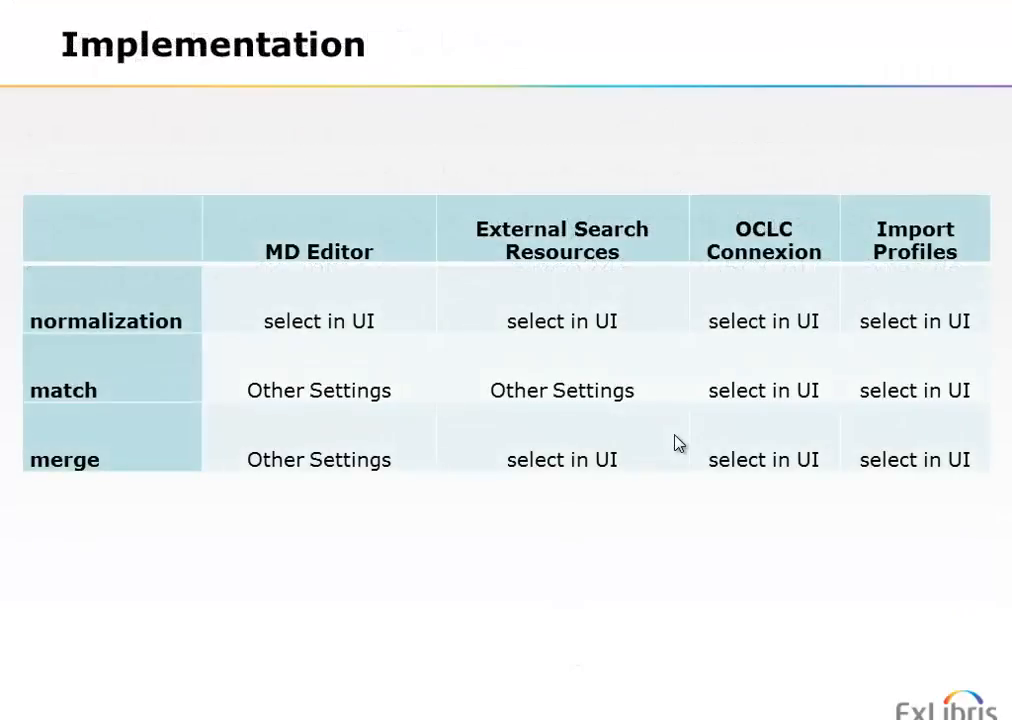